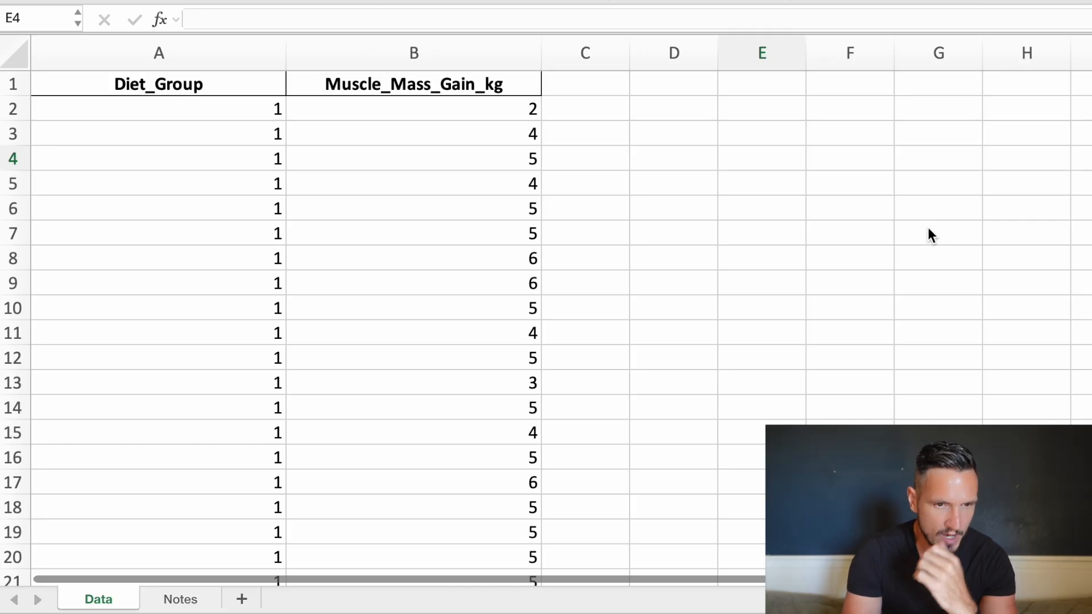
# Examine how the Diet_Group codes and the Muscle_Mass_Gain_kg values are laid out in the data sheet.
pyautogui.click(255, 144)
pyautogui.scroll(-3, 254, 143)
pyautogui.scroll(3, 254, 142)
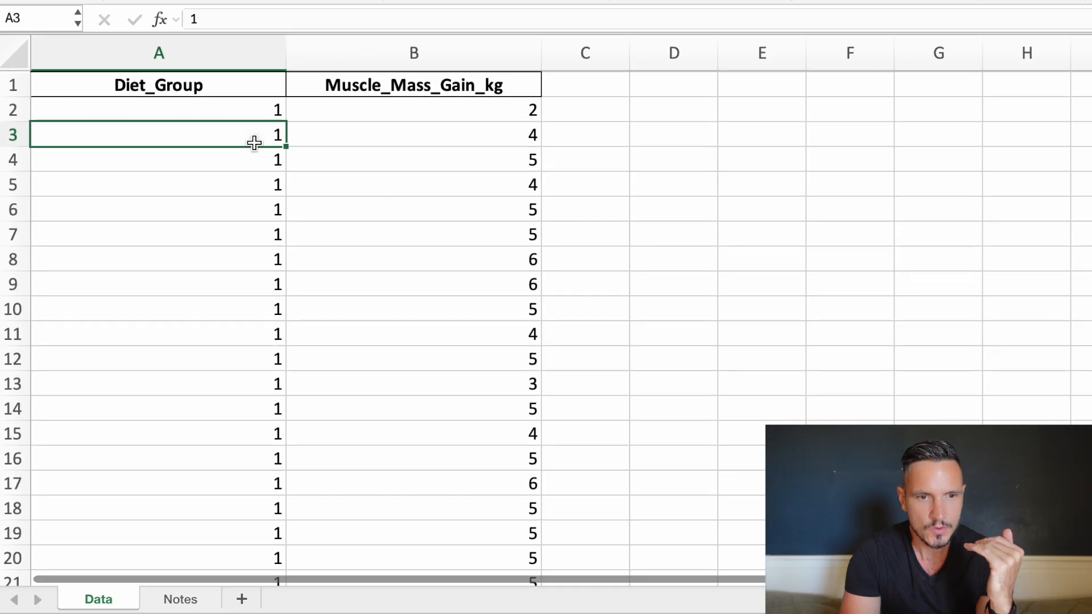
pyautogui.click(229, 104)
pyautogui.scroll(-15, 230, 106)
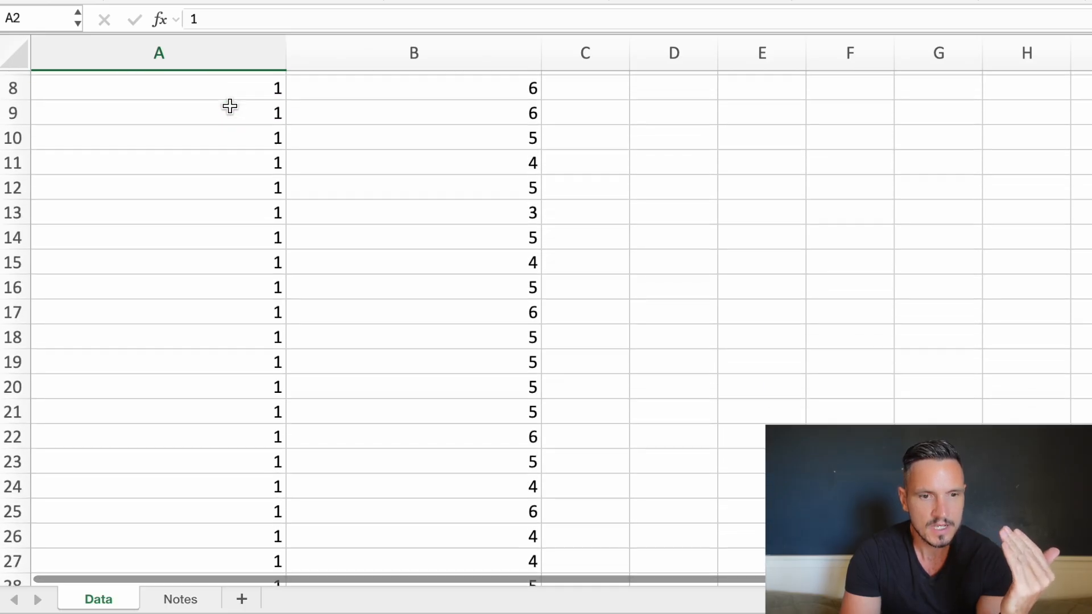
pyautogui.scroll(-3, 230, 106)
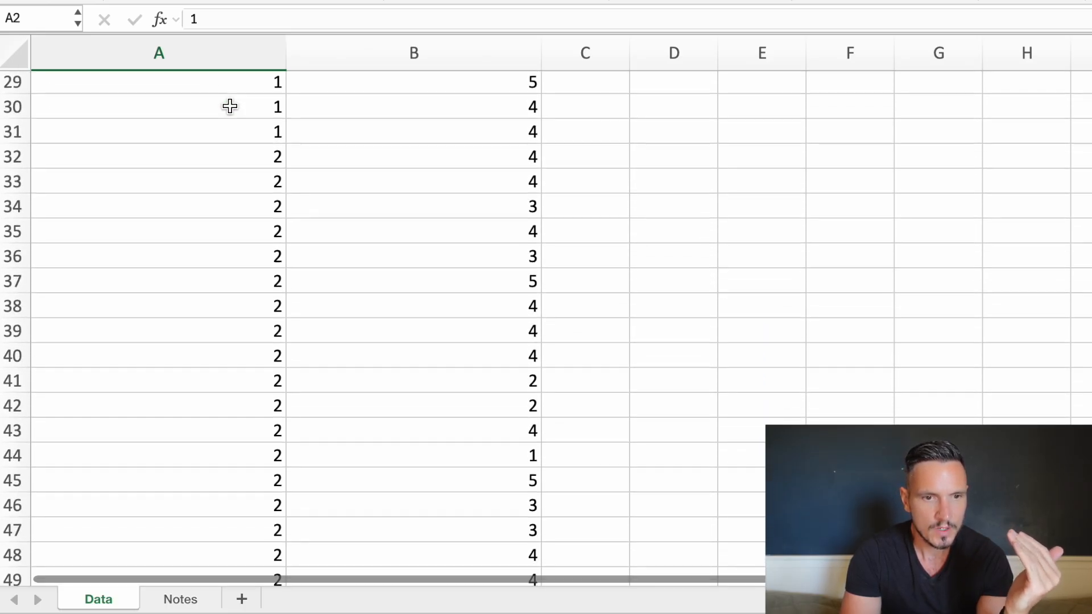
pyautogui.click(228, 132)
pyautogui.scroll(15, 228, 132)
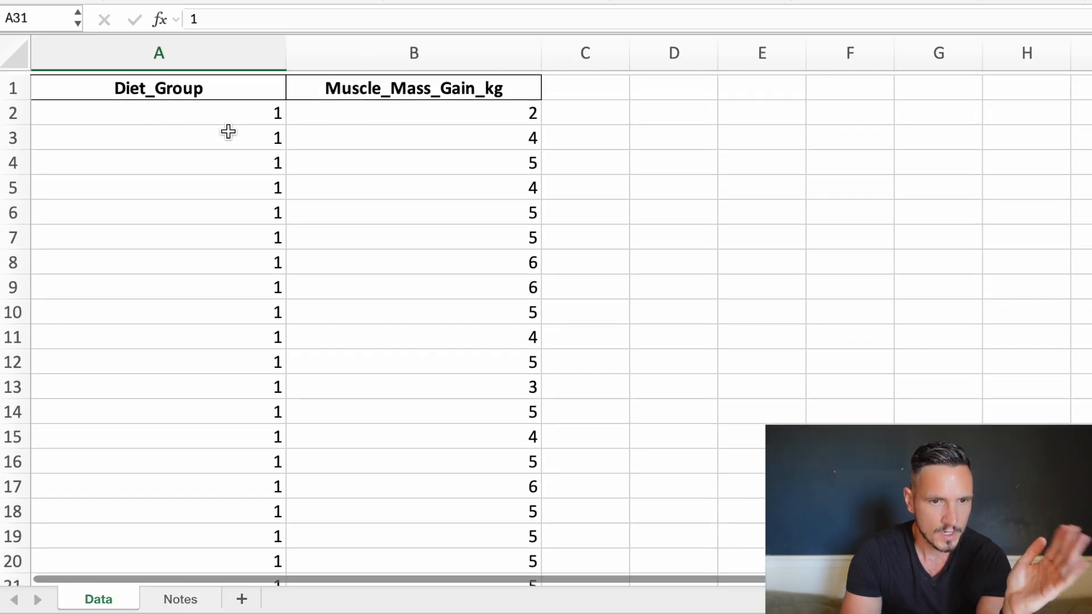
pyautogui.scroll(-15, 228, 131)
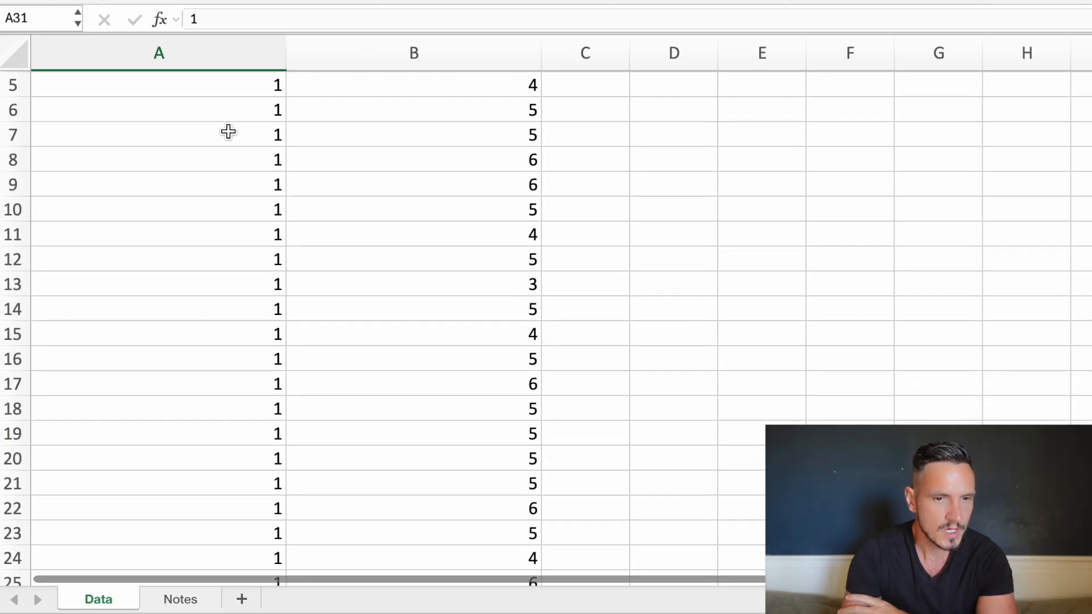
pyautogui.click(231, 183)
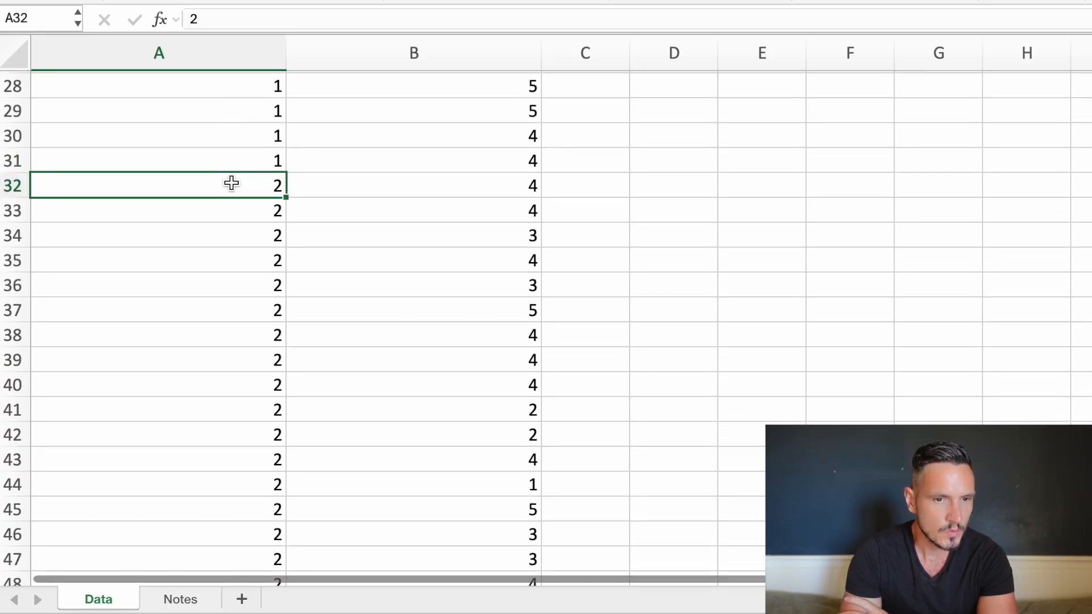
pyautogui.scroll(-10, 231, 183)
pyautogui.scroll(15, 231, 183)
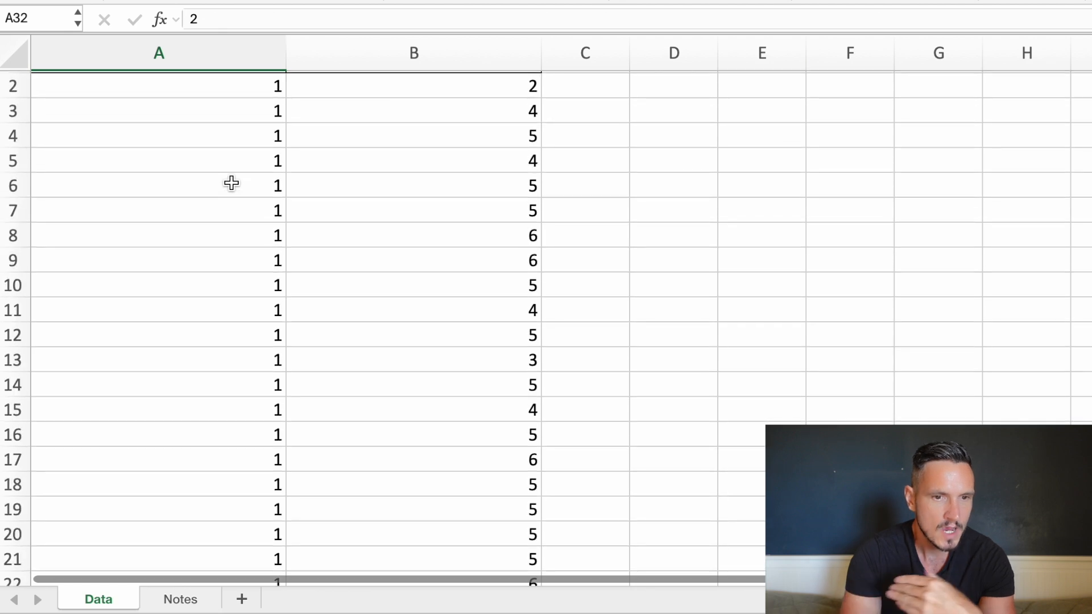
pyautogui.scroll(1, 232, 183)
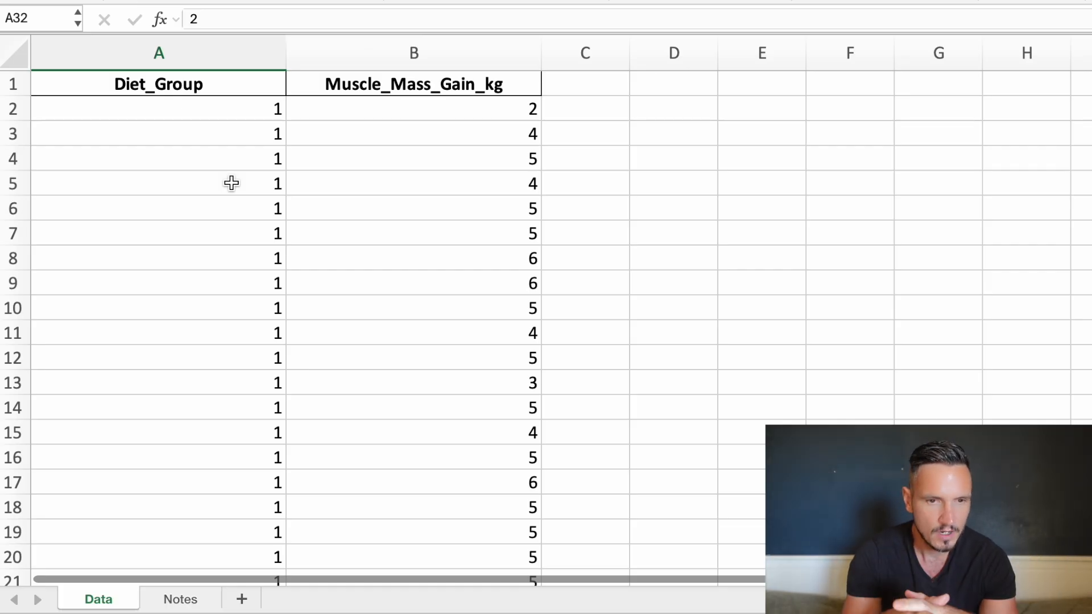
pyautogui.click(464, 149)
pyautogui.press('Up')
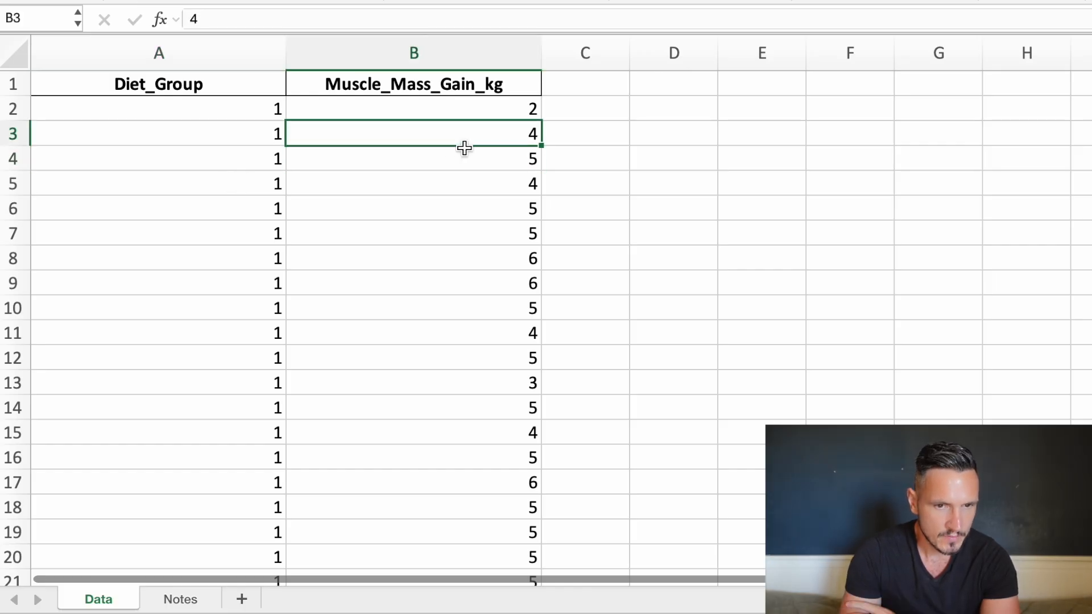
pyautogui.press('Up')
pyautogui.press('Down')
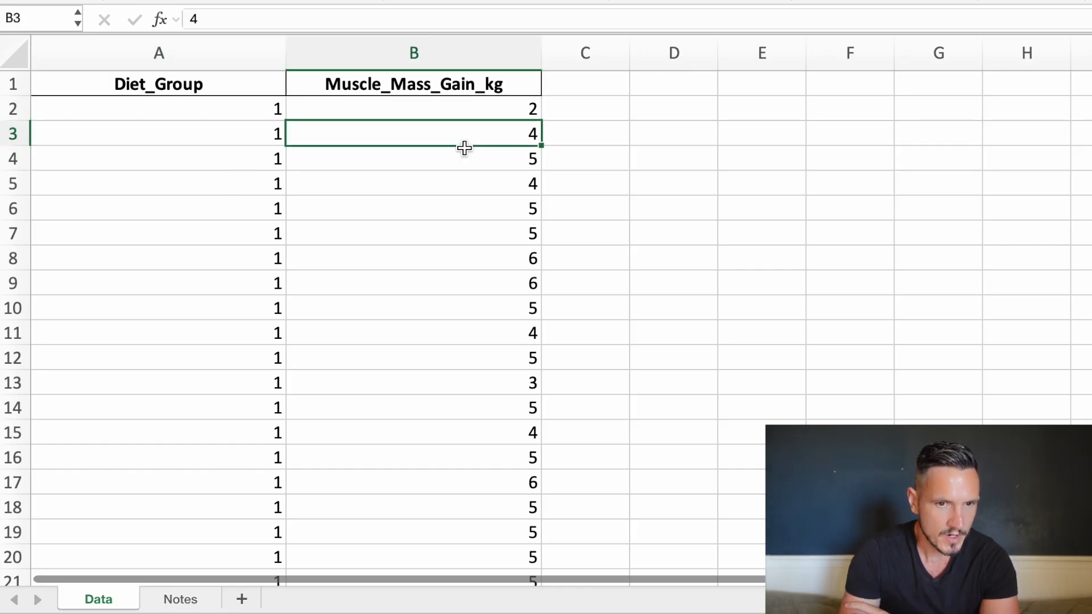
pyautogui.press('Up')
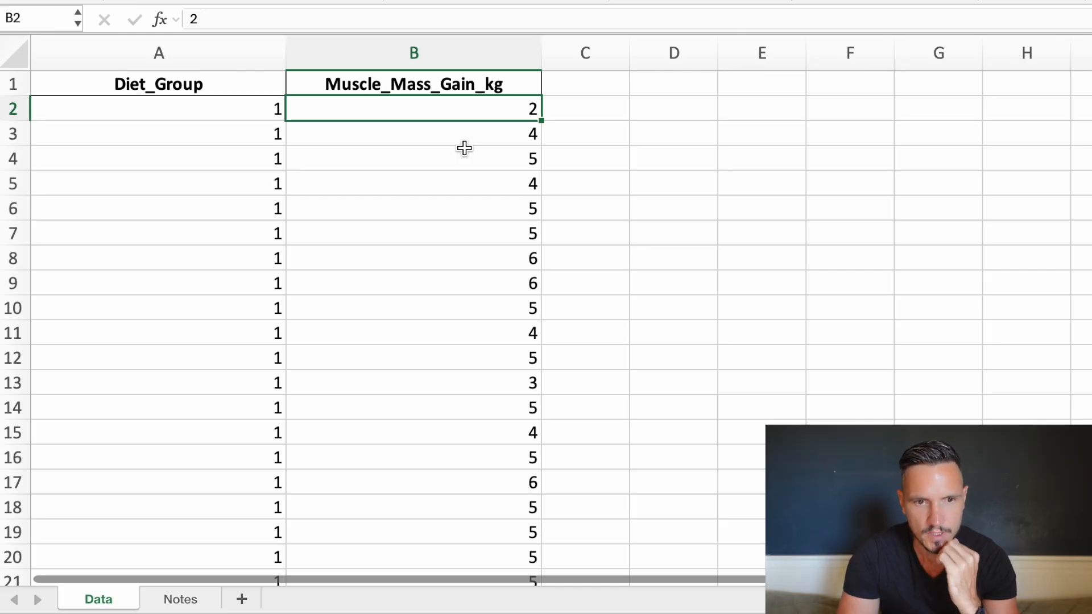
# Switch to SPSS Statistics and define a first variable named Diet in the variable definitions.
pyautogui.hotkey('ctrl', 'Up')
pyautogui.click(464, 149)
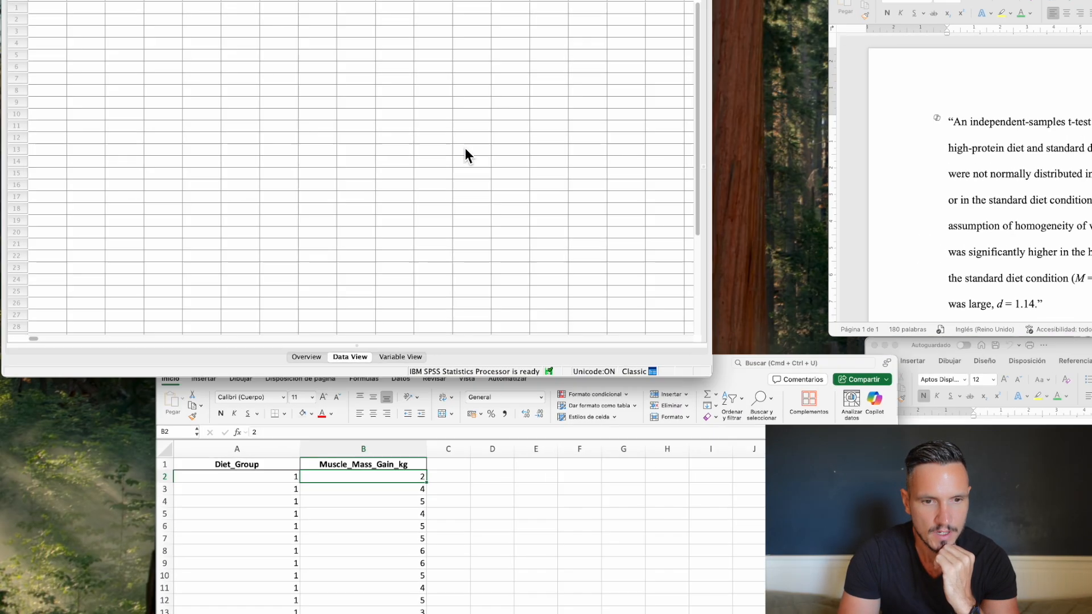
pyautogui.click(713, 592)
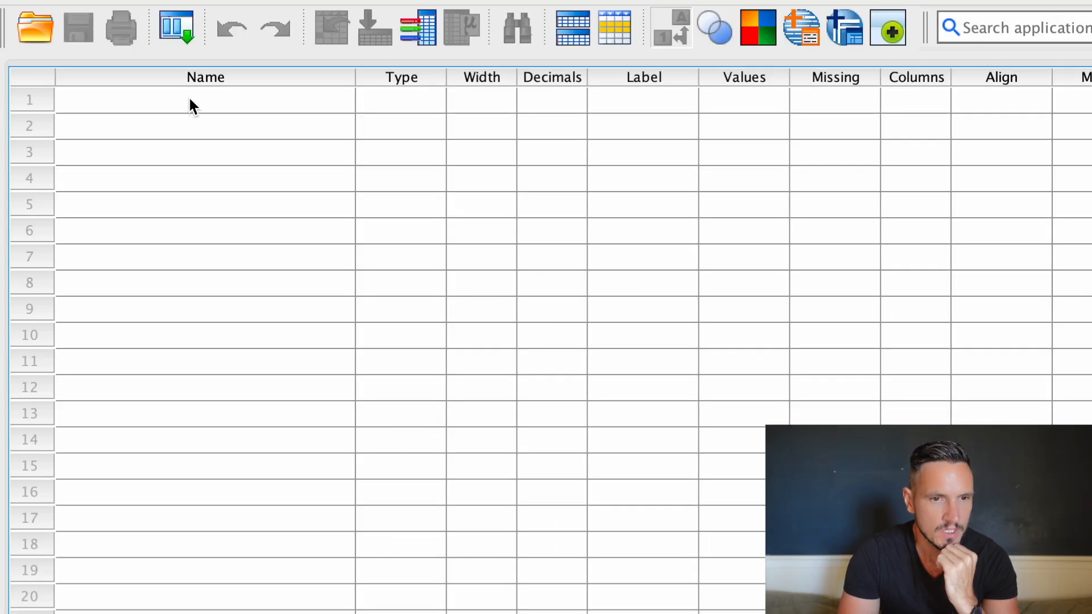
pyautogui.click(193, 105)
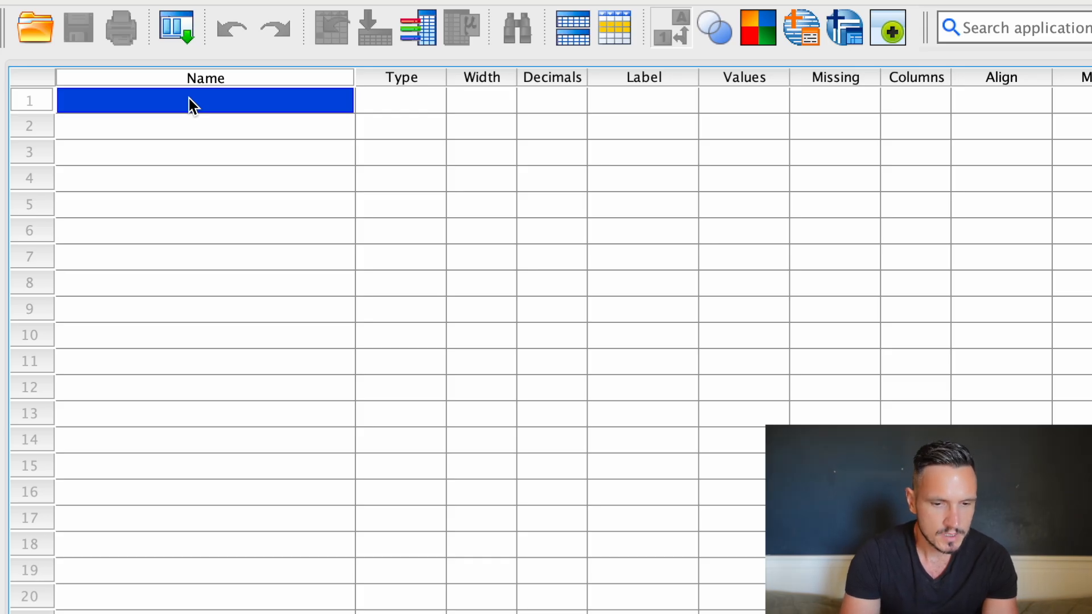
pyautogui.write('Diet')
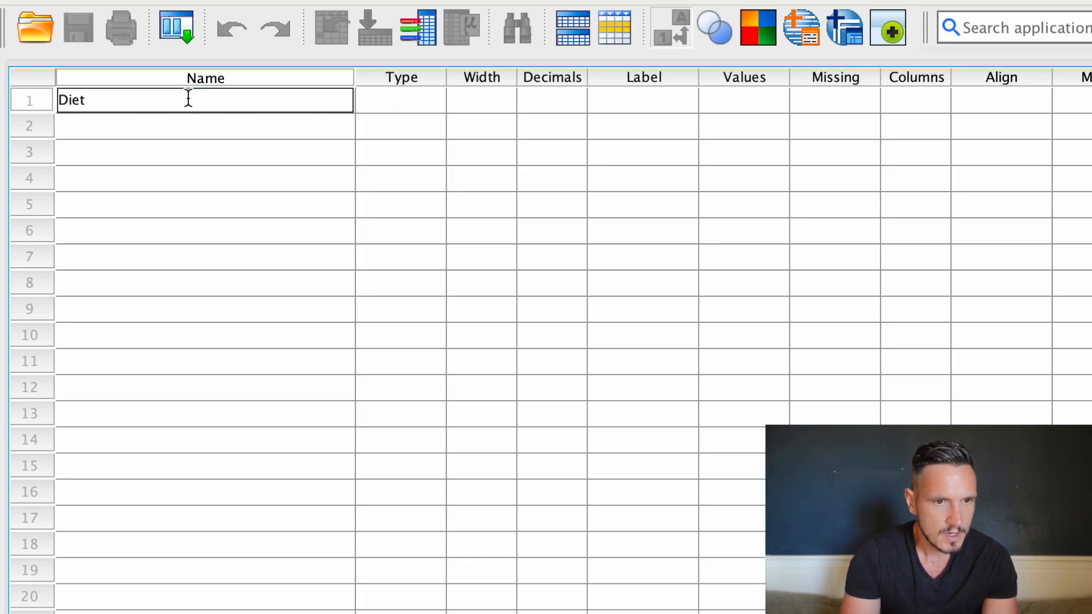
pyautogui.press('Return')
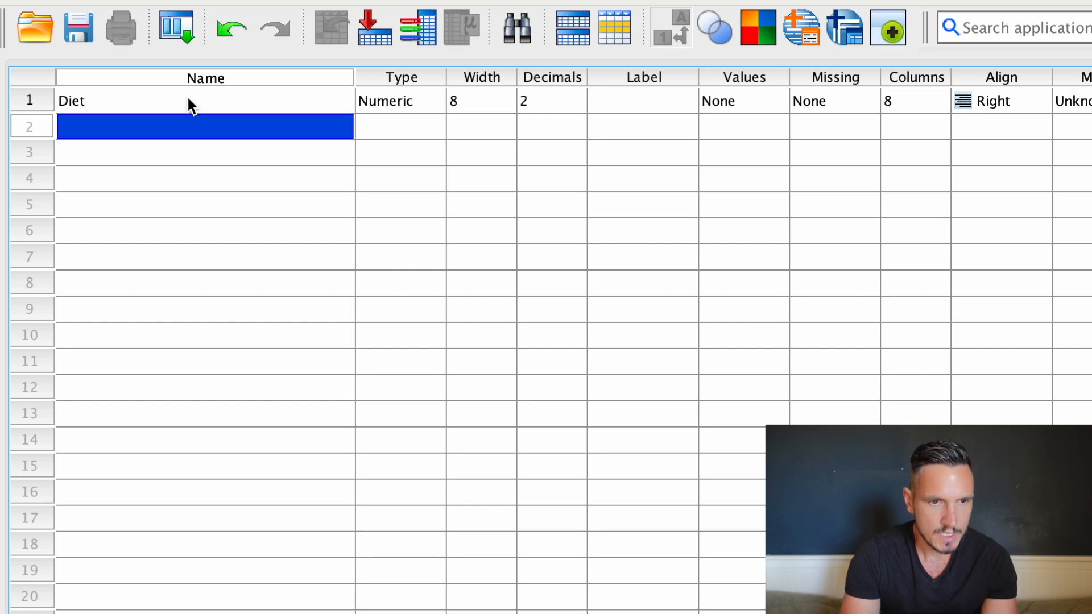
# Define a second variable named Muscle_gain below Diet.
pyautogui.write('M')
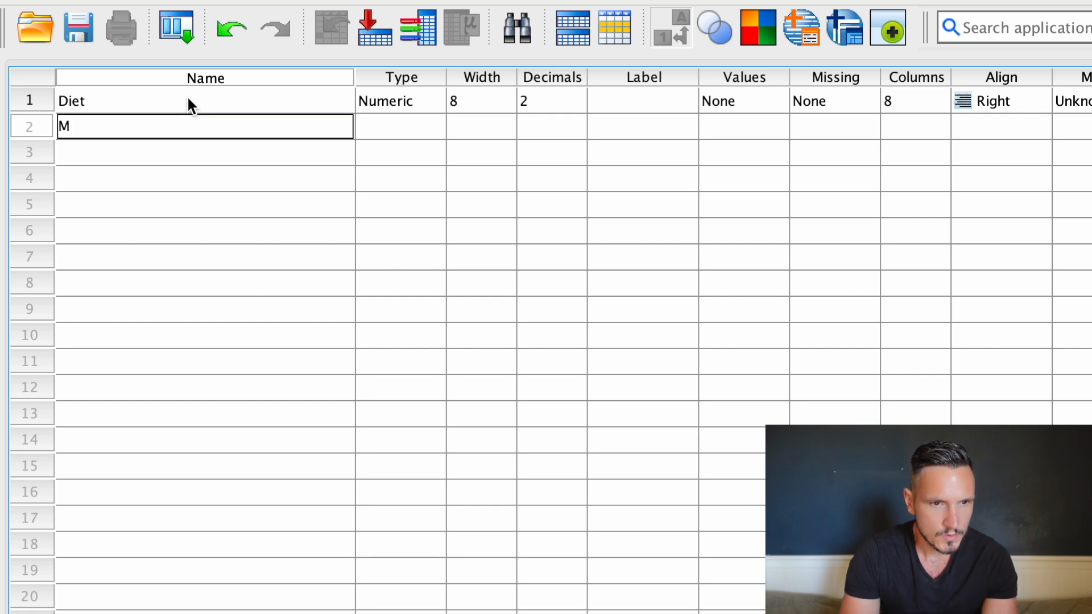
pyautogui.write('uscle')
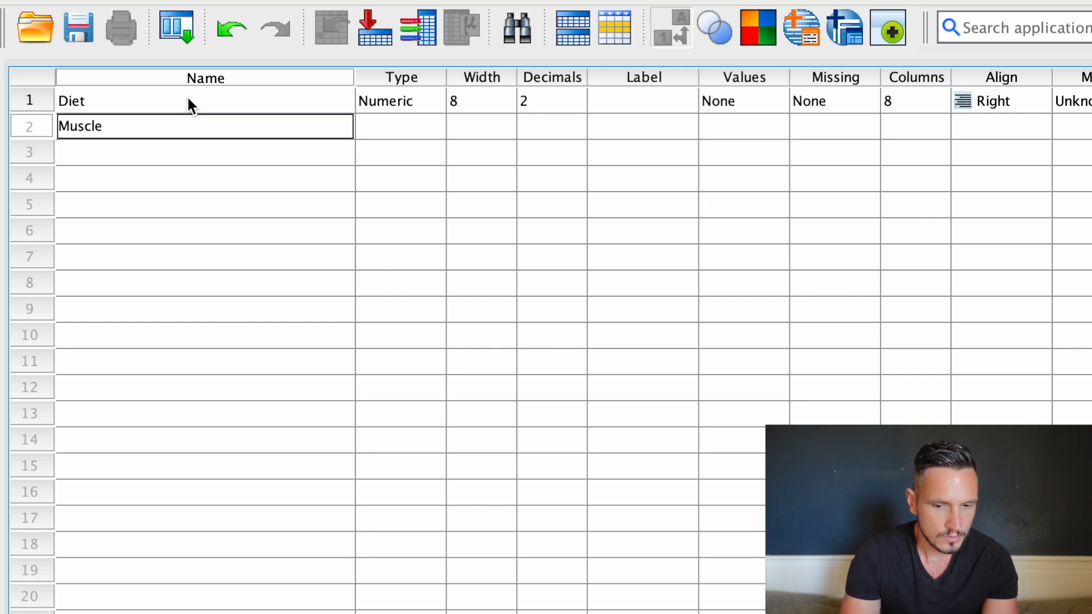
pyautogui.write('_gain')
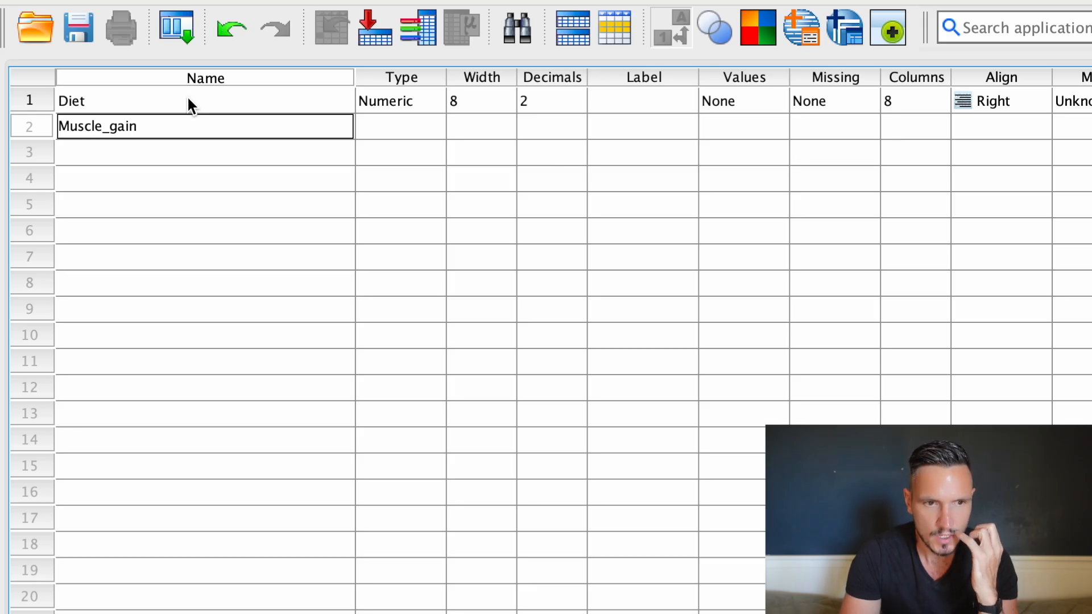
pyautogui.press('Return')
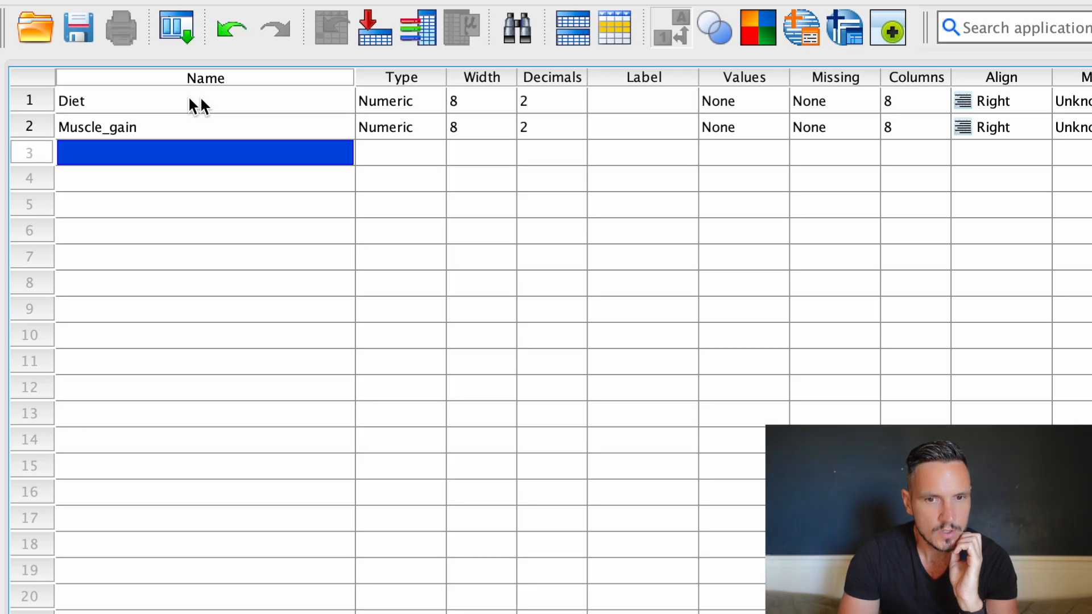
# Add a value label to the Diet variable that assigns "High protein diet" to value 1.
pyautogui.click(723, 101)
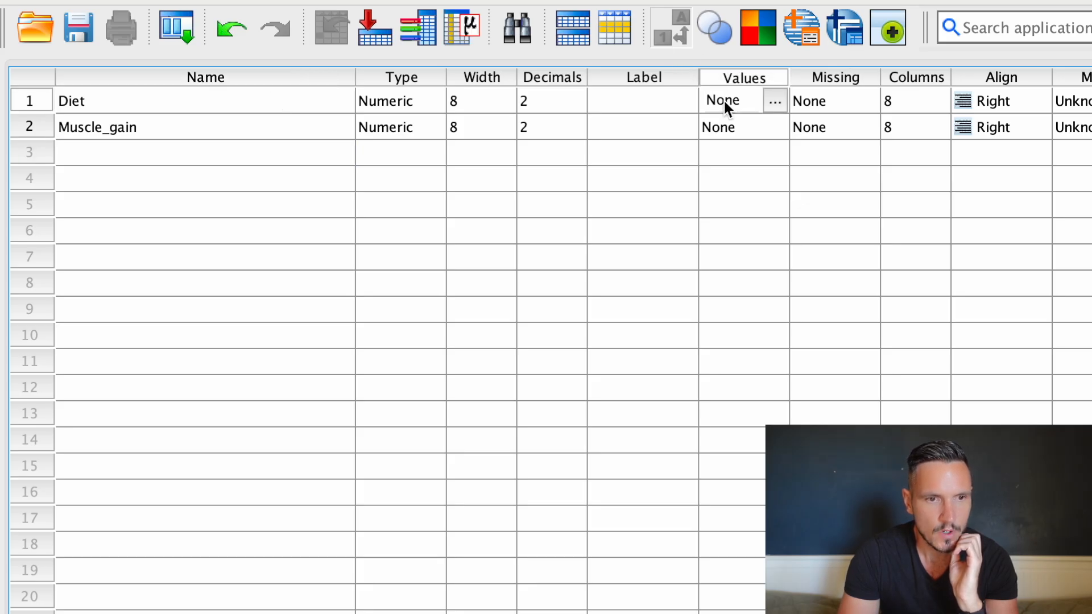
pyautogui.click(769, 103)
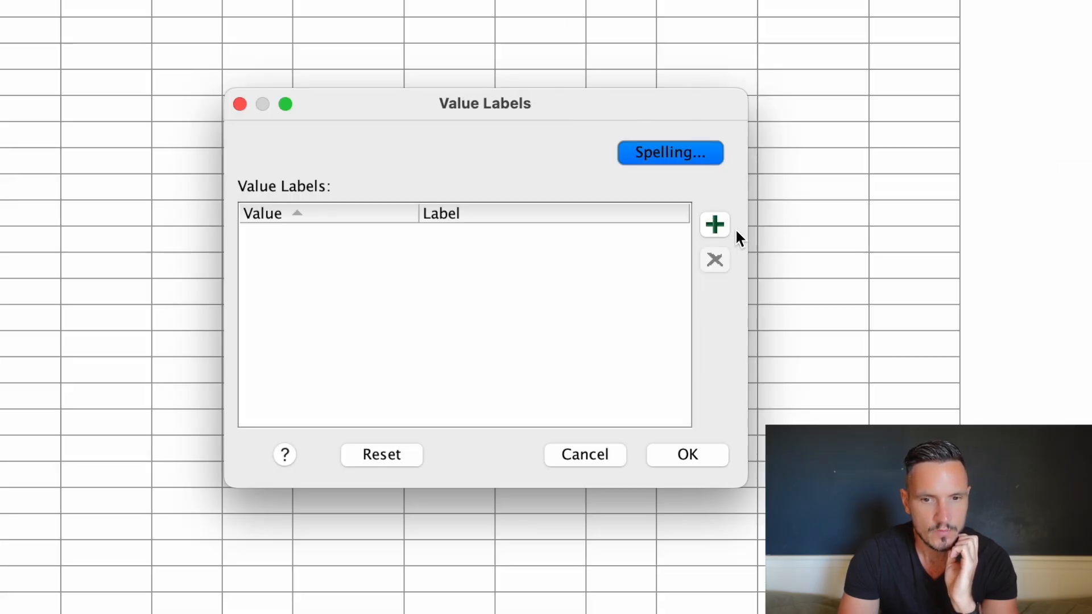
pyautogui.click(720, 227)
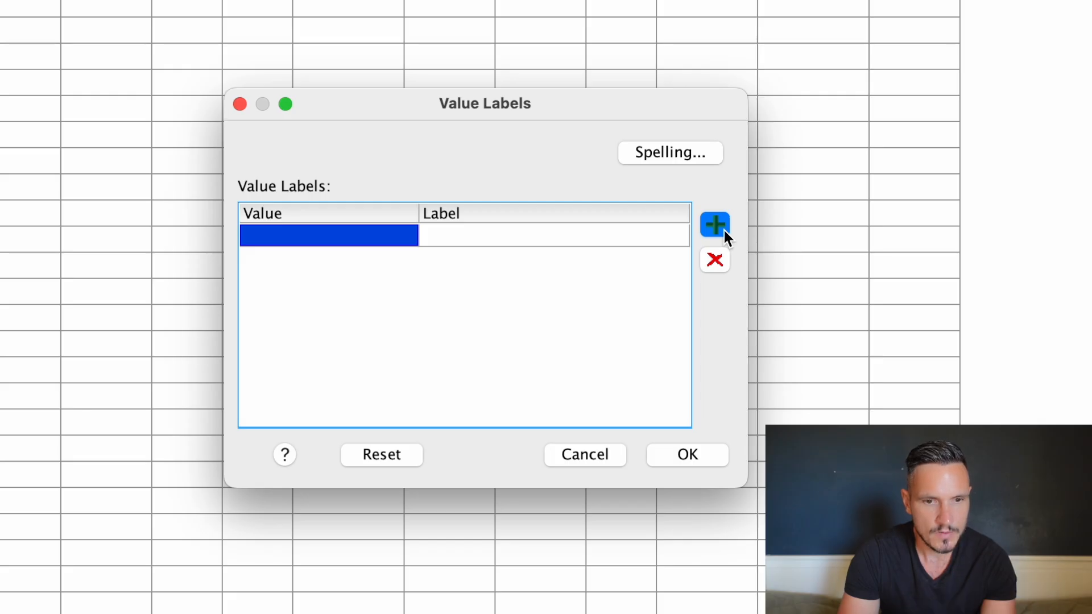
pyautogui.write('1')
pyautogui.click(572, 233)
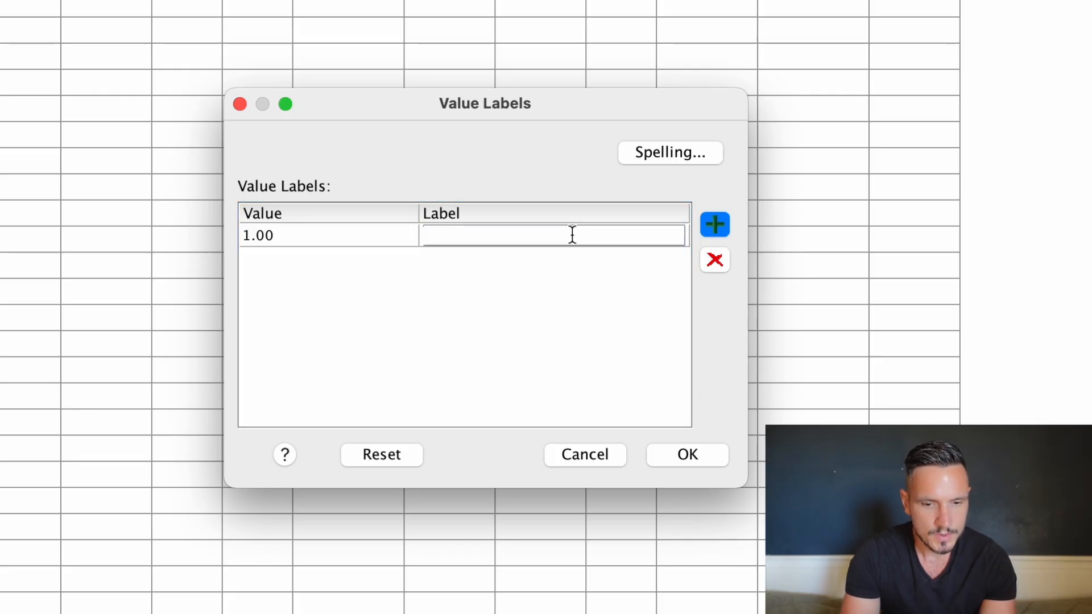
pyautogui.write('High prot')
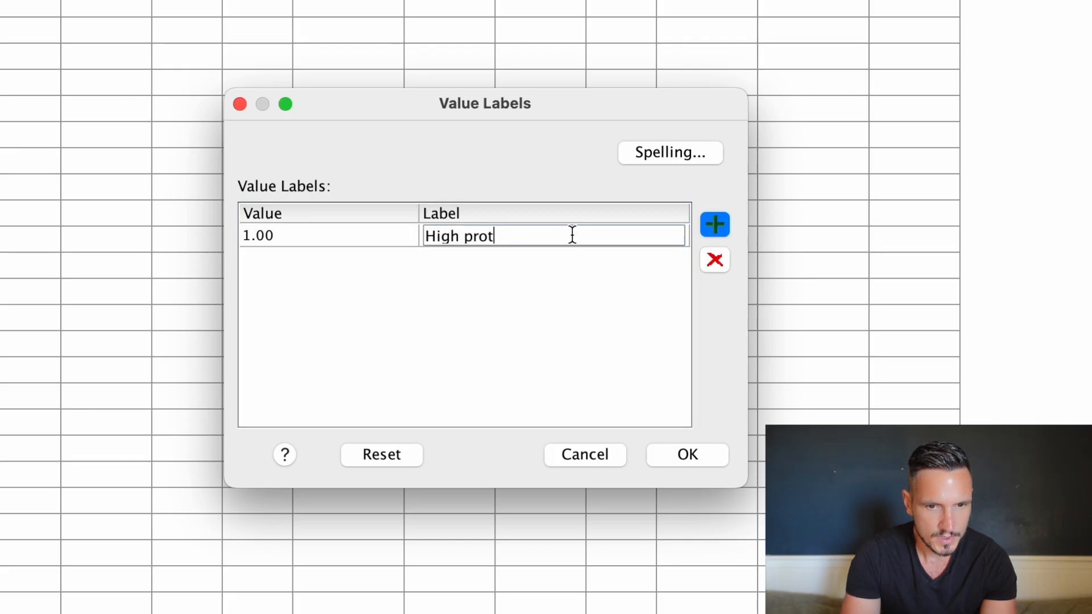
pyautogui.write('ein diet')
# Add the label "Standard diet" for value 2 of the Diet variable and apply the value labels.
pyautogui.click(715, 218)
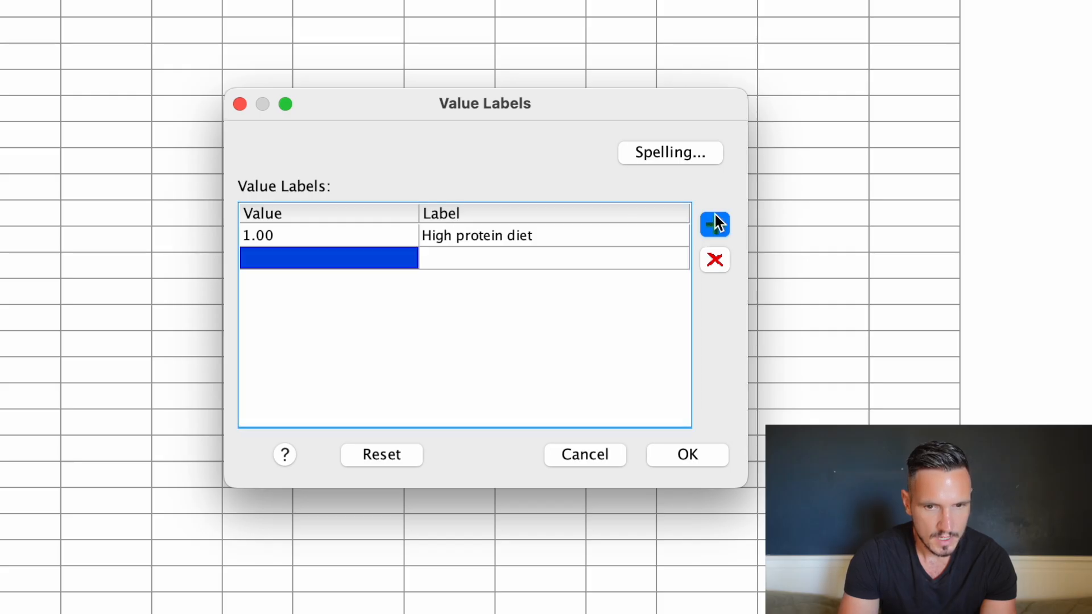
pyautogui.write('2')
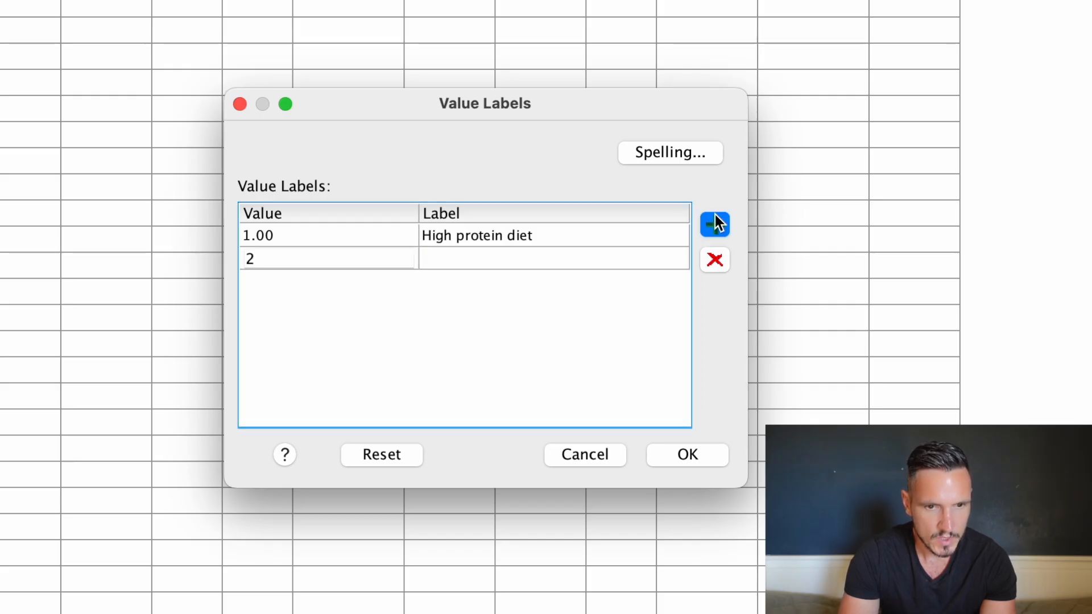
pyautogui.click(577, 257)
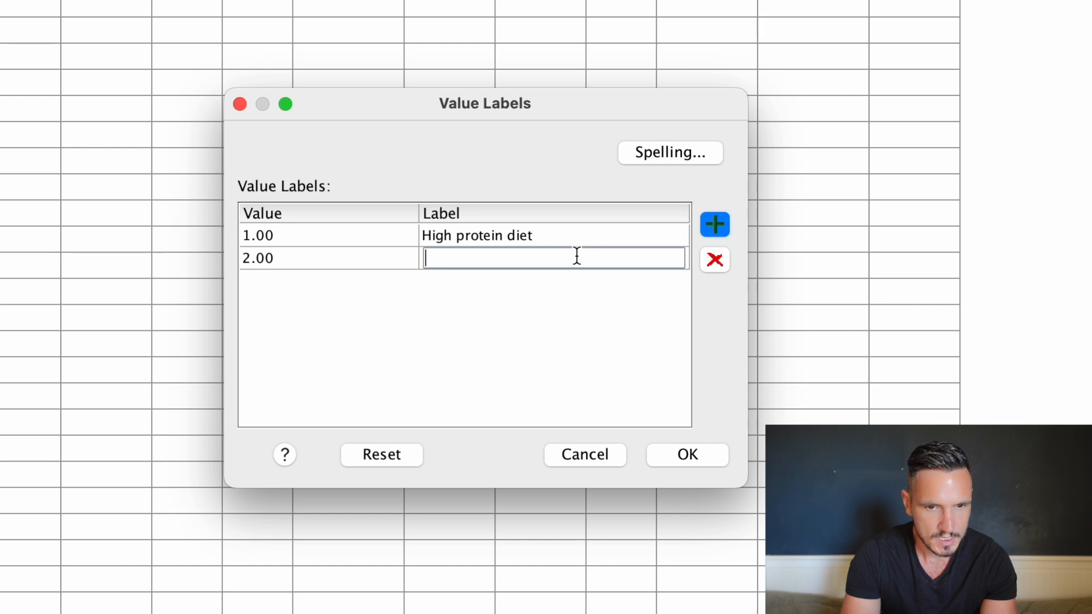
pyautogui.write('Standard ')
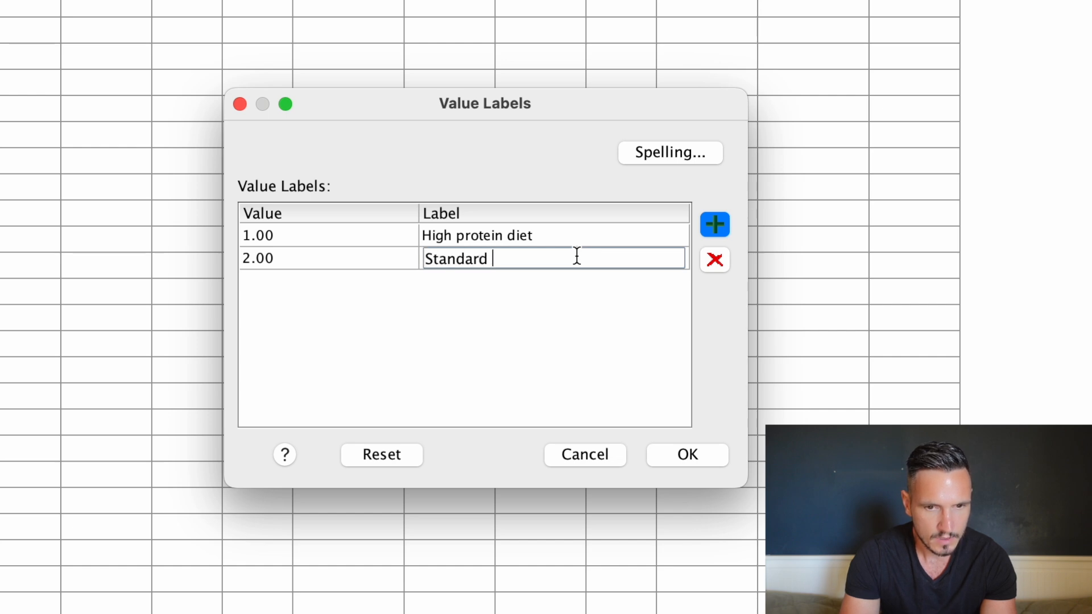
pyautogui.write('diet')
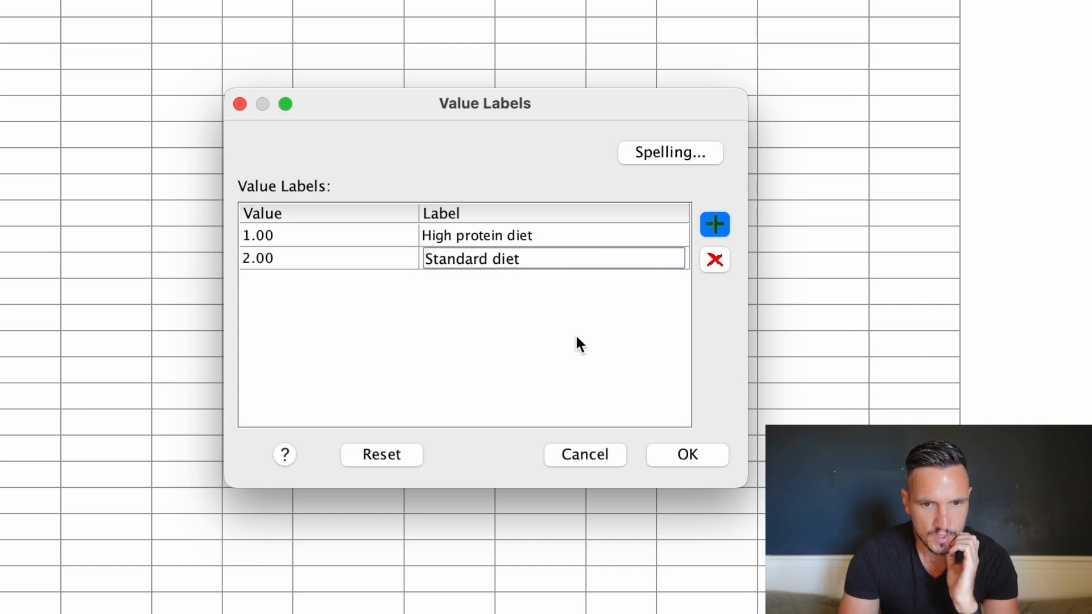
pyautogui.click(695, 455)
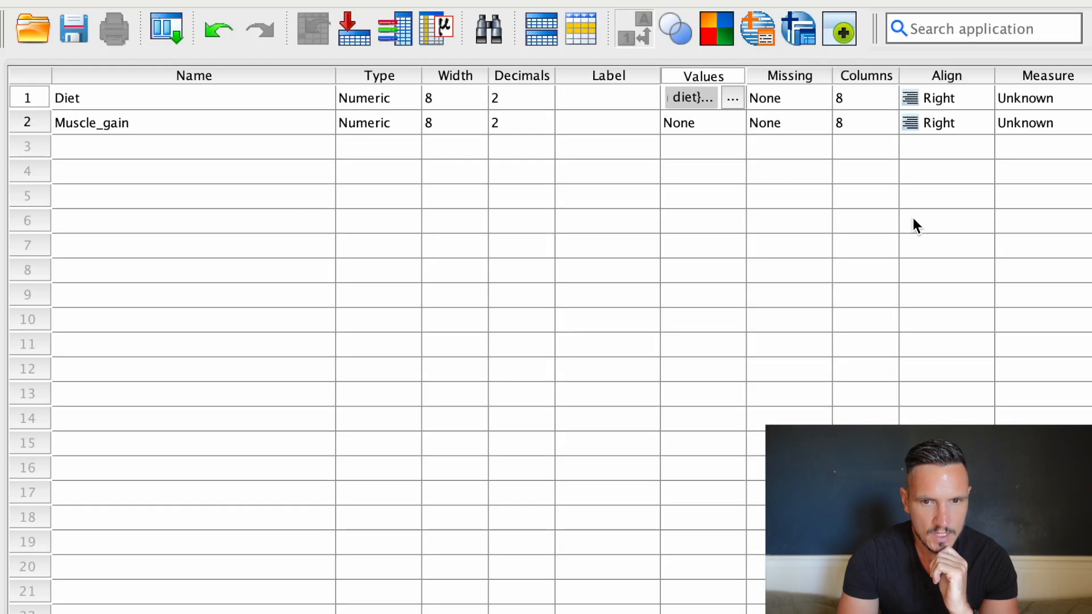
# Set the measurement level of Diet to Nominal and that of Muscle_gain to Scale.
pyautogui.click(1037, 97)
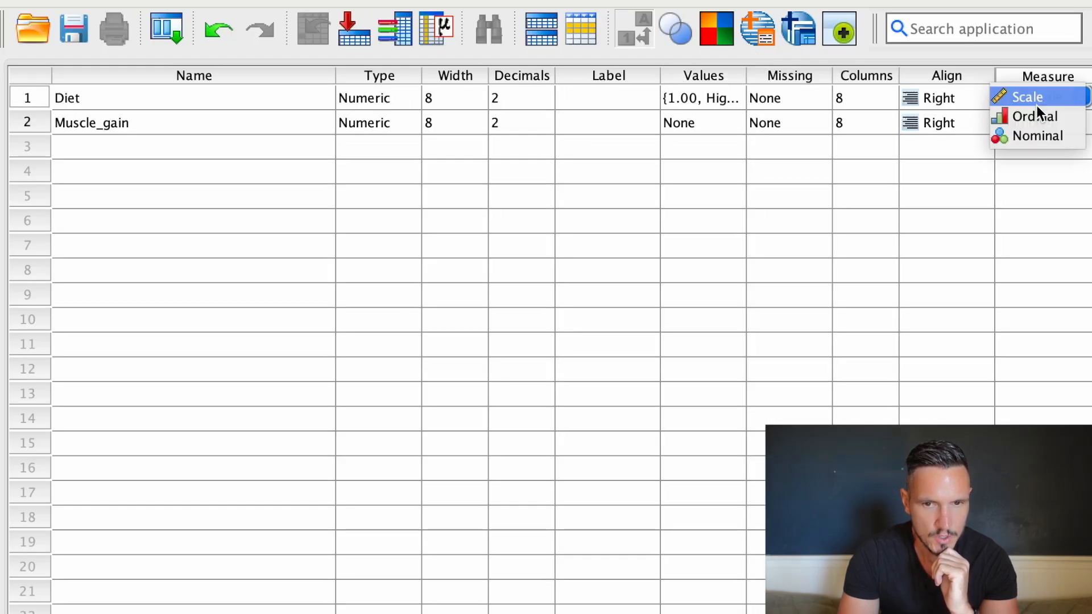
pyautogui.click(1039, 138)
pyautogui.click(1064, 122)
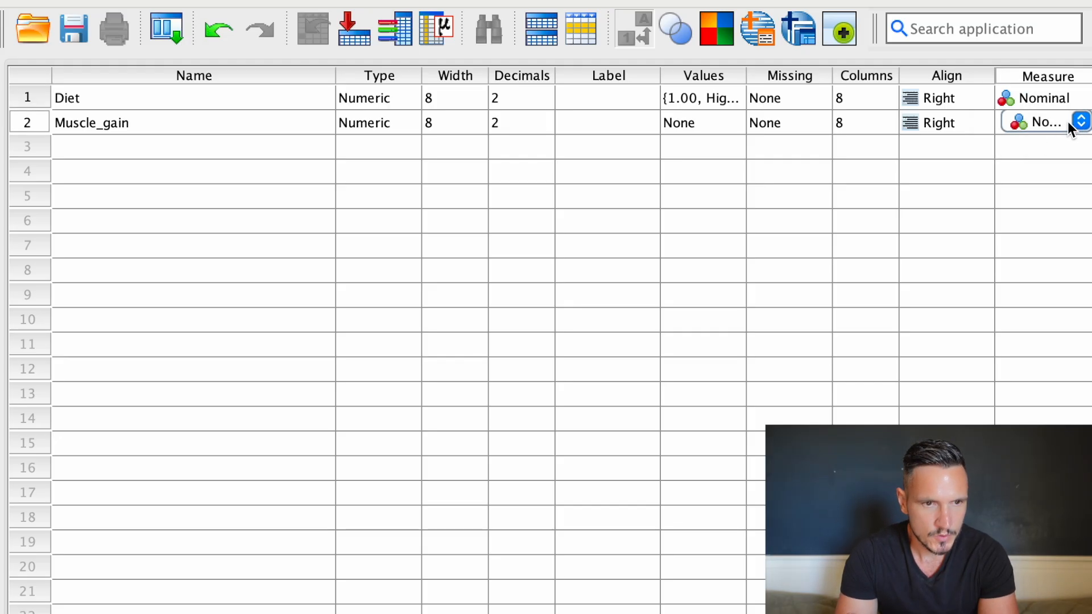
pyautogui.click(1080, 121)
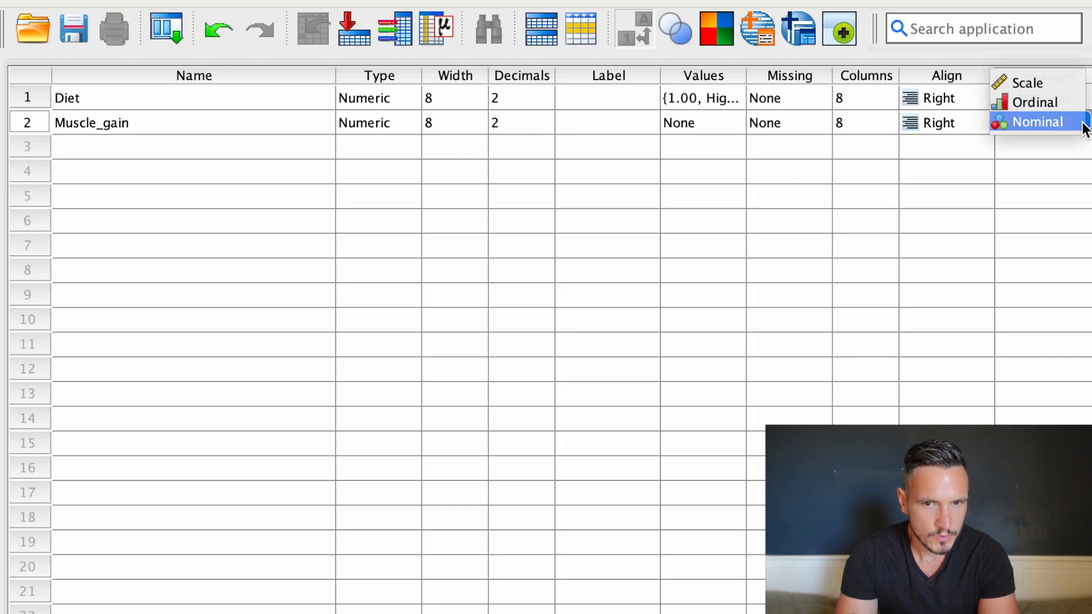
pyautogui.click(1034, 90)
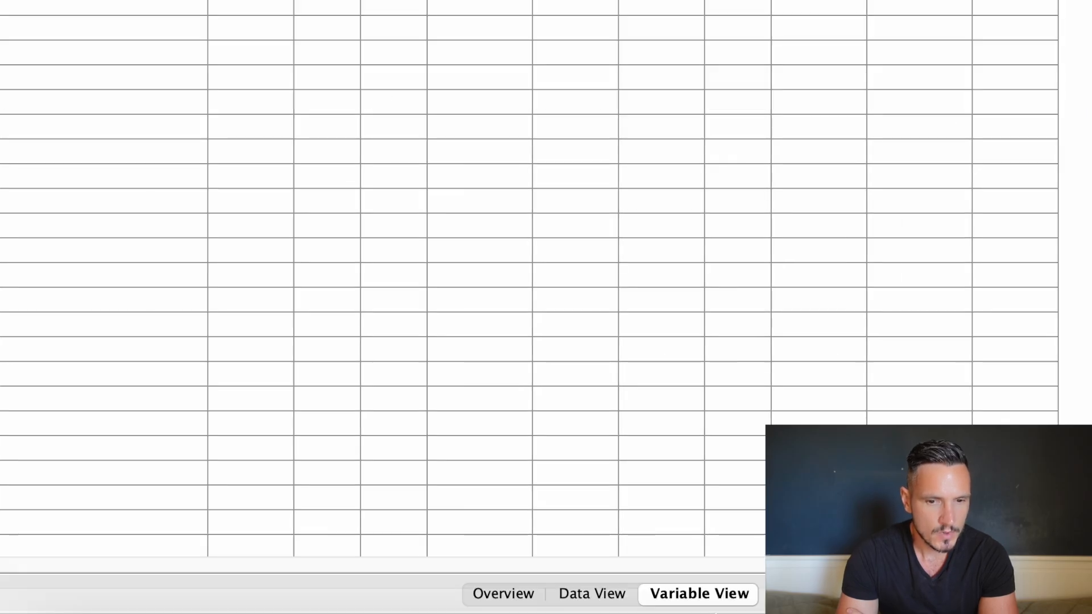
# Show the data grid and widen the Diet and Muscle_gain columns together so the value labels will fit.
pyautogui.click(601, 594)
pyautogui.click(115, 105)
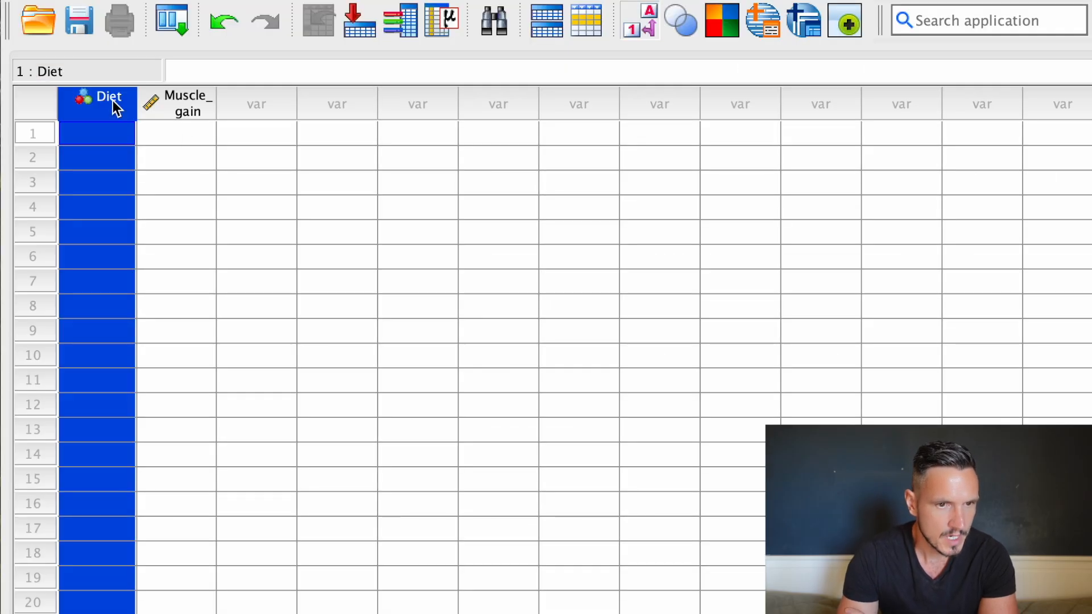
pyautogui.hotkey('shift', 'Right')
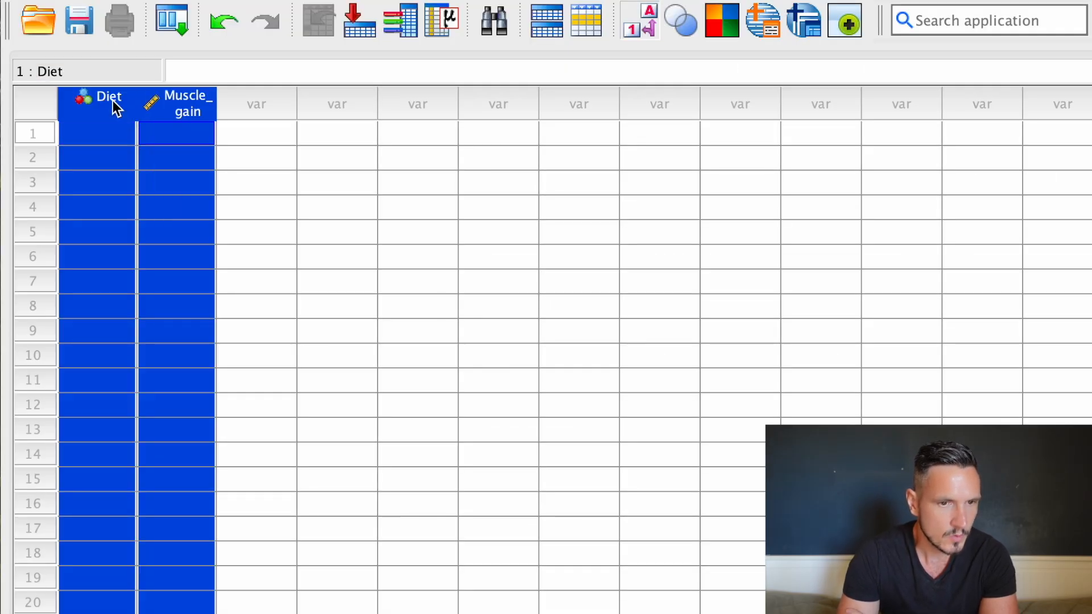
pyautogui.doubleClick(216, 98)
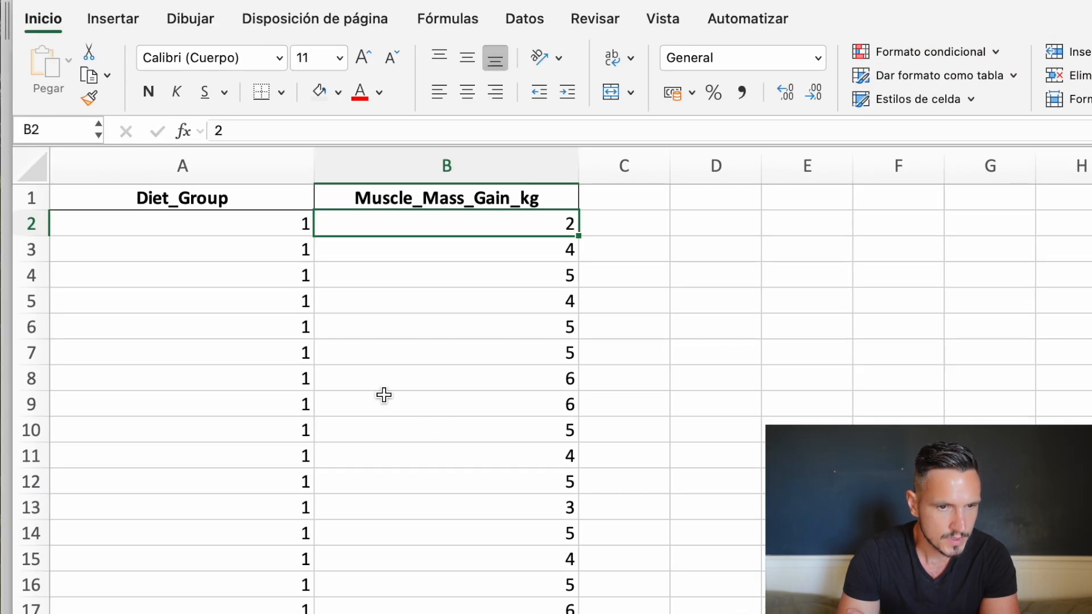
# Switch to the Excel workbook and copy the diet group and muscle mass gain values in A2:B61, without the headers.
pyautogui.click(233, 229)
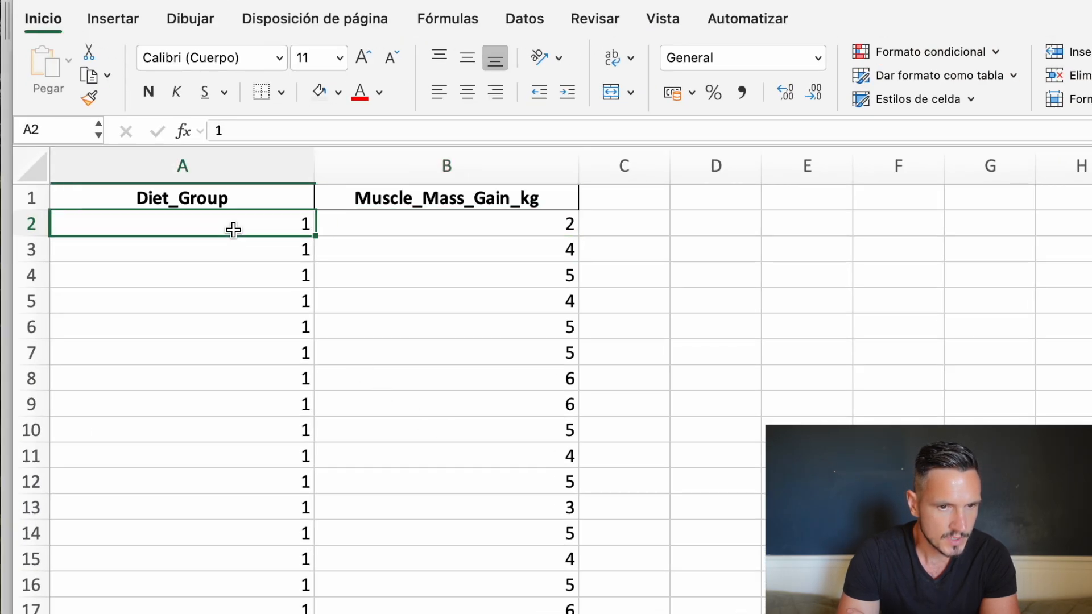
pyautogui.scroll(-8, 739, 259)
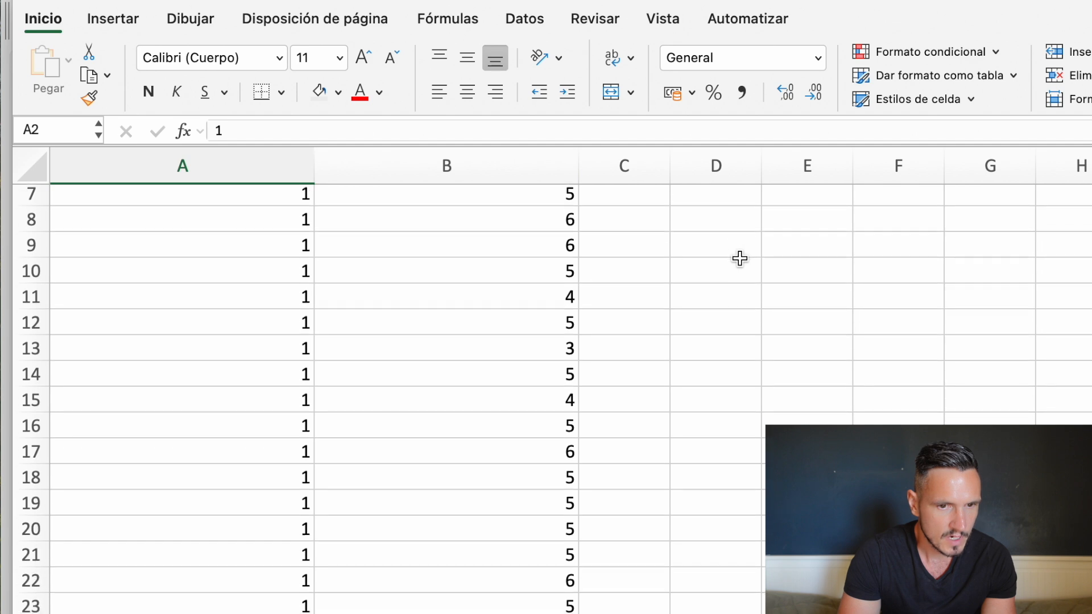
pyautogui.scroll(-9, 740, 259)
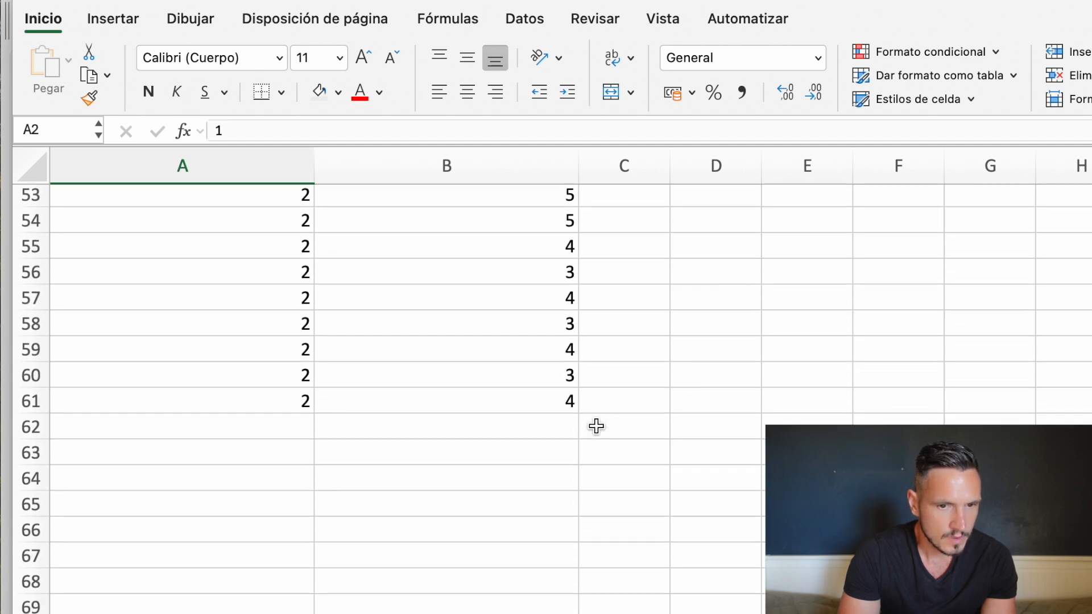
pyautogui.keyDown('shift'); pyautogui.click(556, 398); pyautogui.keyUp('shift')
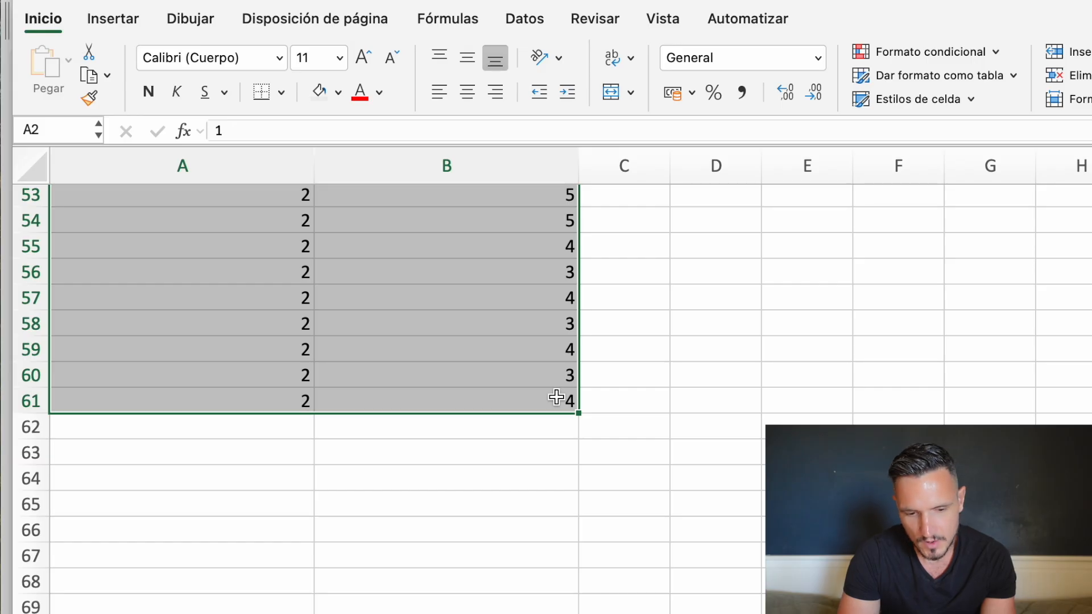
pyautogui.press('super+c')
pyautogui.scroll(20, 568, 402)
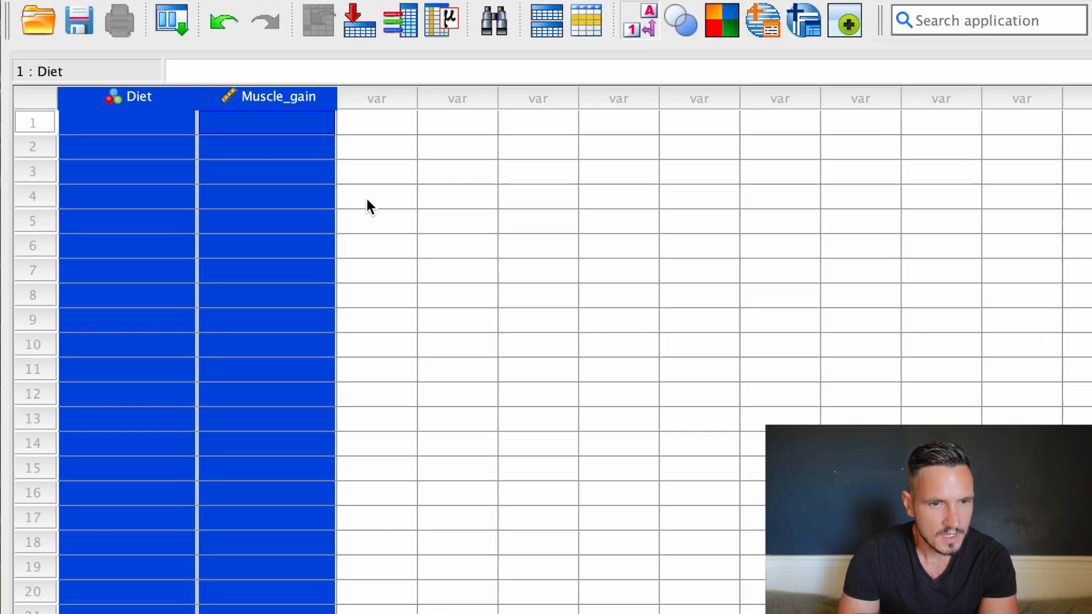
# Switch back to SPSS and paste the copied values starting at the first case of the Diet variable.
pyautogui.click(367, 200)
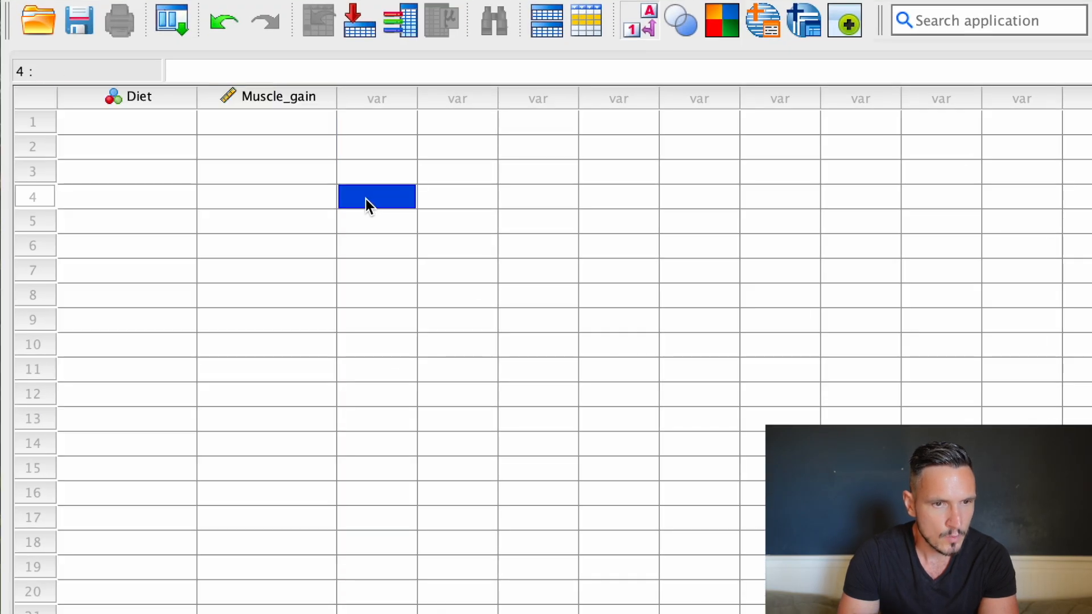
pyautogui.click(129, 129)
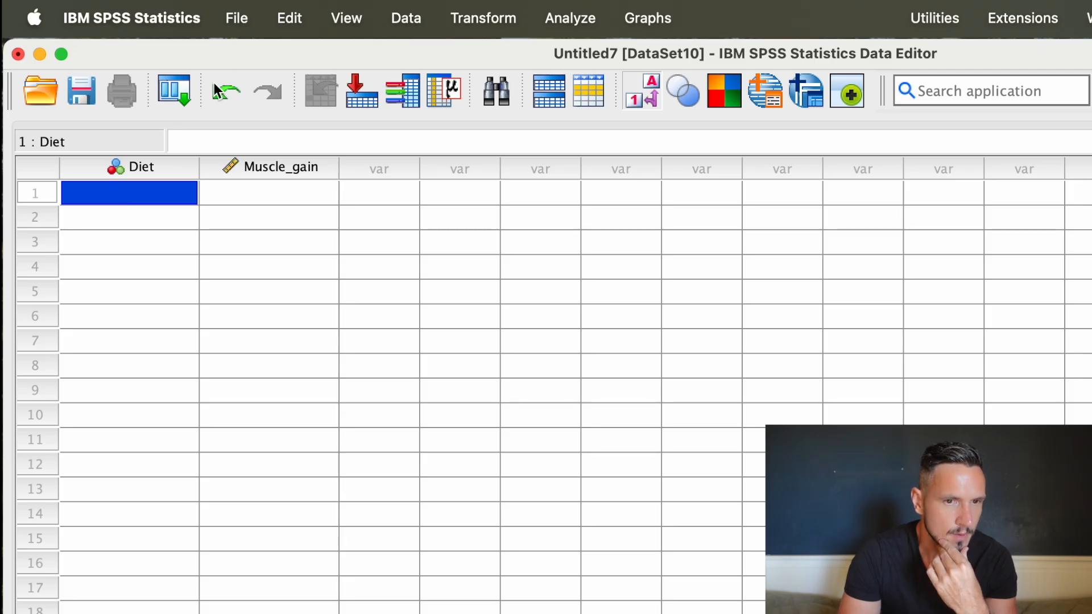
pyautogui.click(242, 20)
pyautogui.moveTo(275, 21)
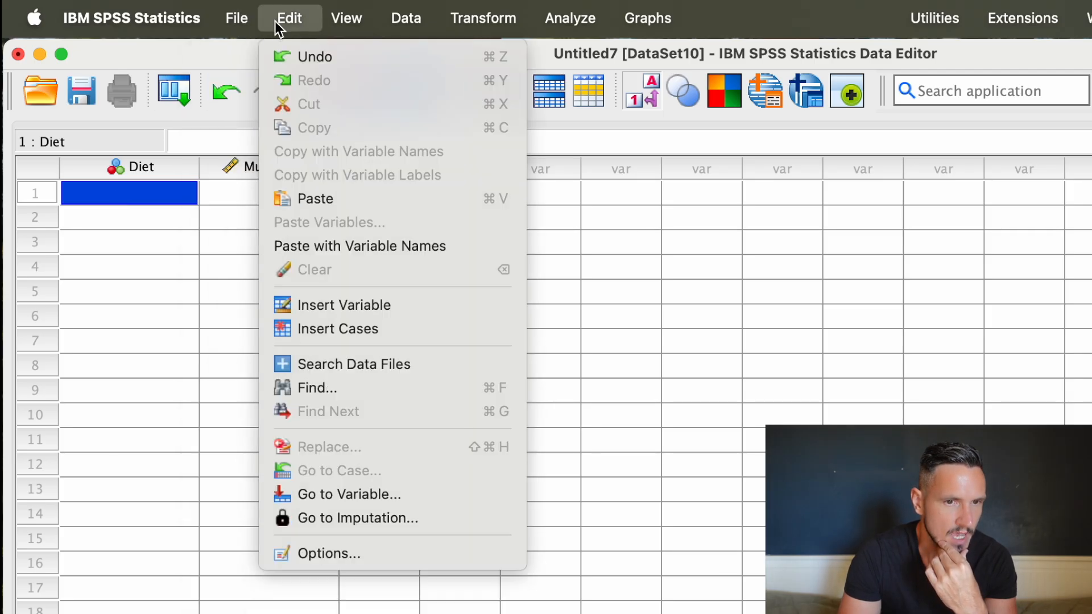
pyautogui.click(316, 197)
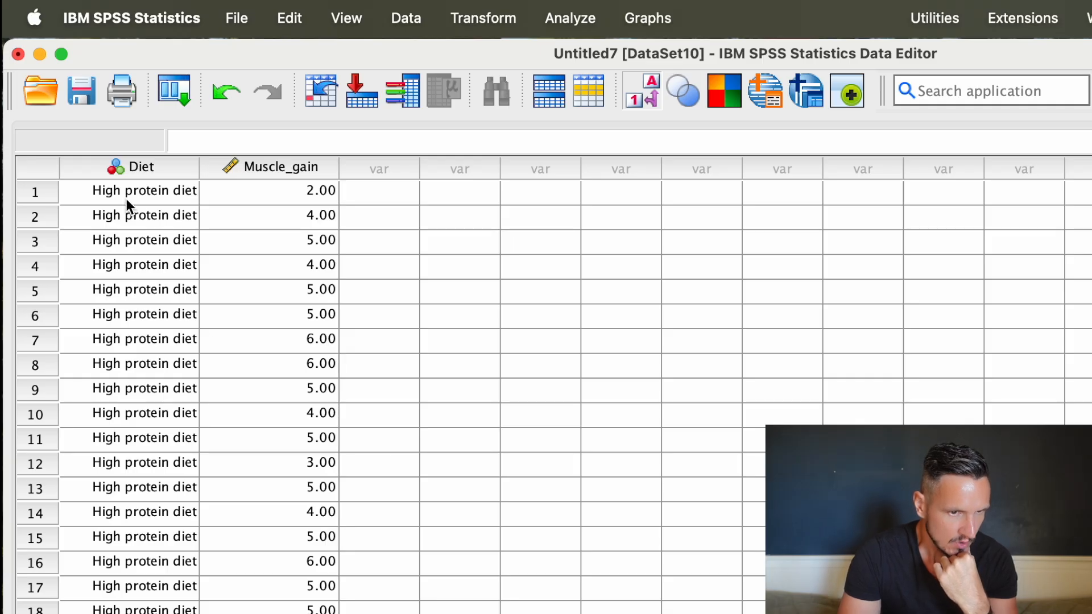
# Compare the pasted Diet and Muscle_gain cases in SPSS with the original rows in the Excel workbook.
pyautogui.scroll(-10, 127, 199)
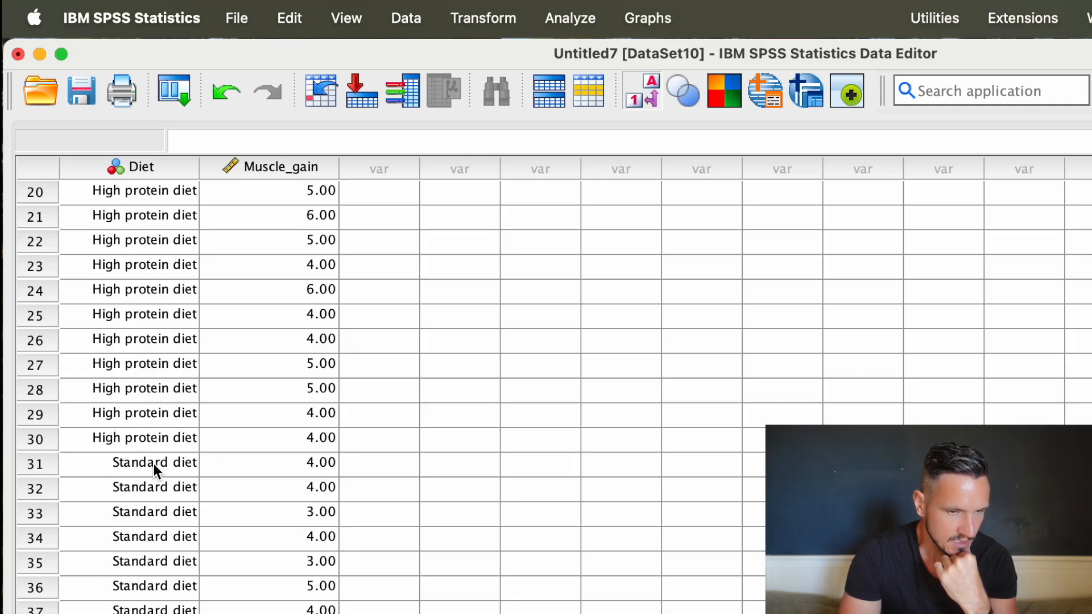
pyautogui.scroll(10, 154, 463)
pyautogui.hotkey('ctrl', 'Up')
pyautogui.click(342, 597)
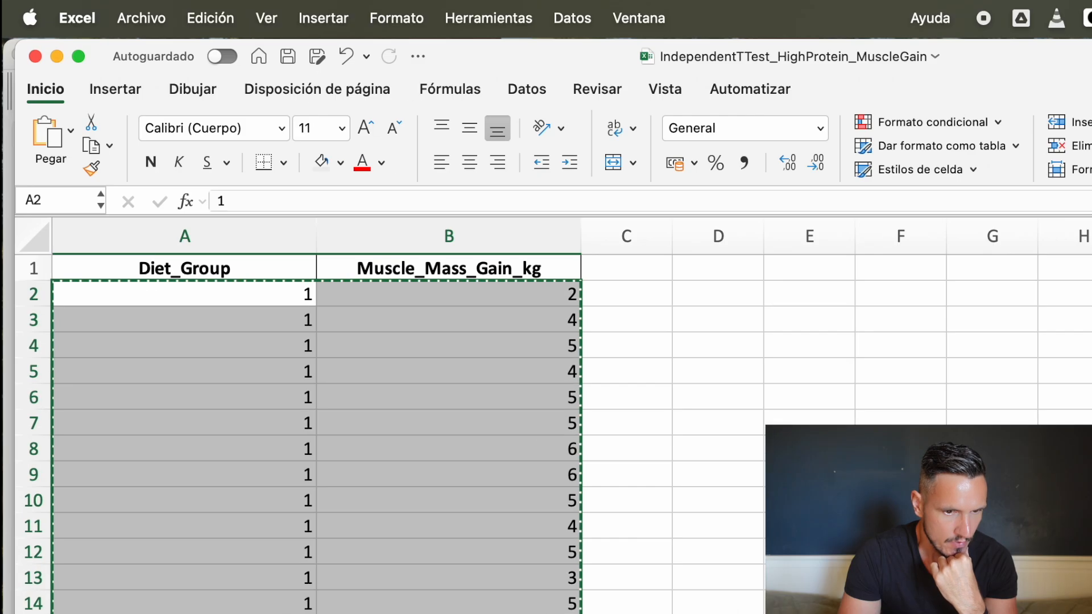
pyautogui.scroll(-12, 275, 383)
pyautogui.scroll(12, 278, 384)
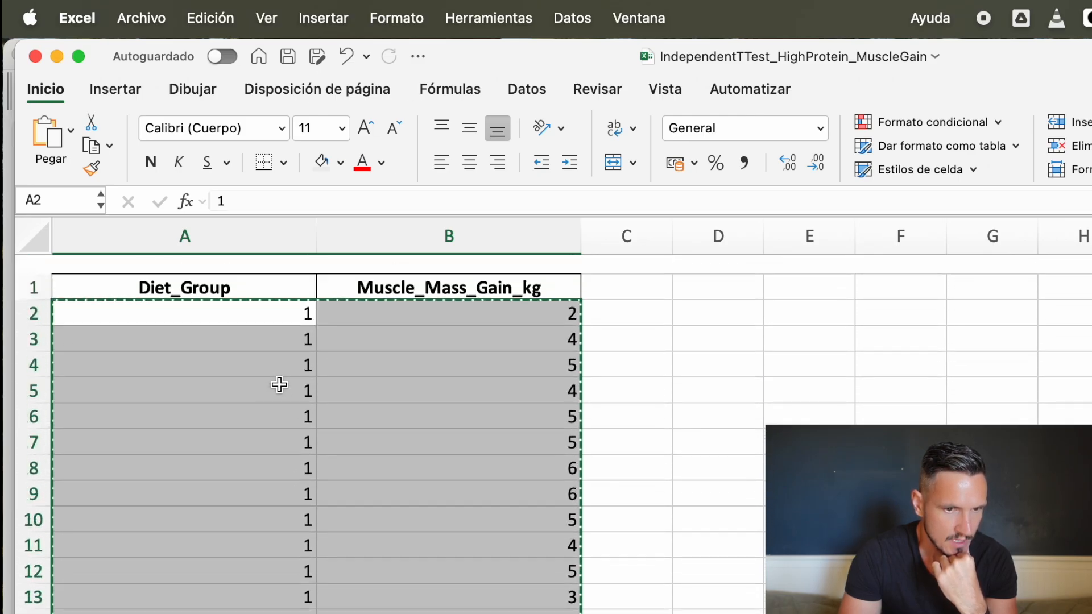
pyautogui.hotkey('ctrl', 'Up')
pyautogui.click(302, 373)
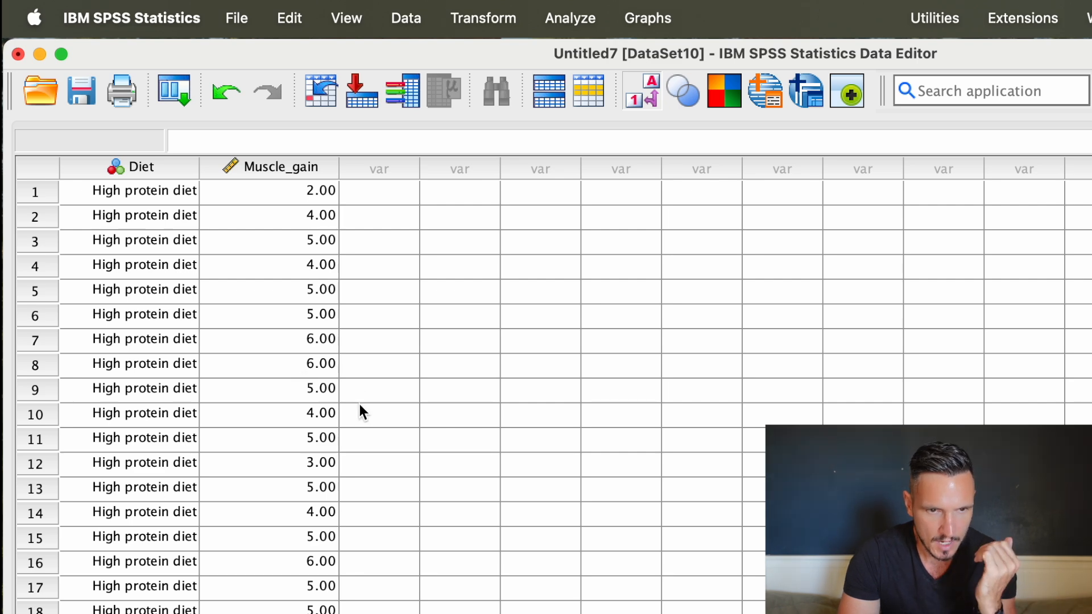
# Display the numeric codes in the Diet column instead of the value labels, and turn the value labels back on.
pyautogui.click(324, 9)
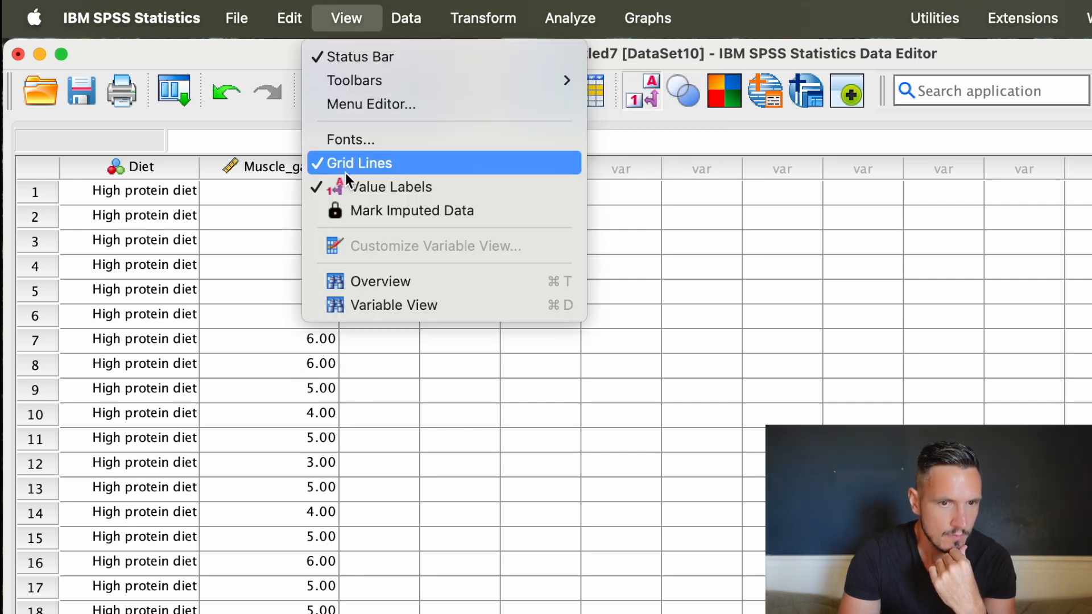
pyautogui.click(433, 194)
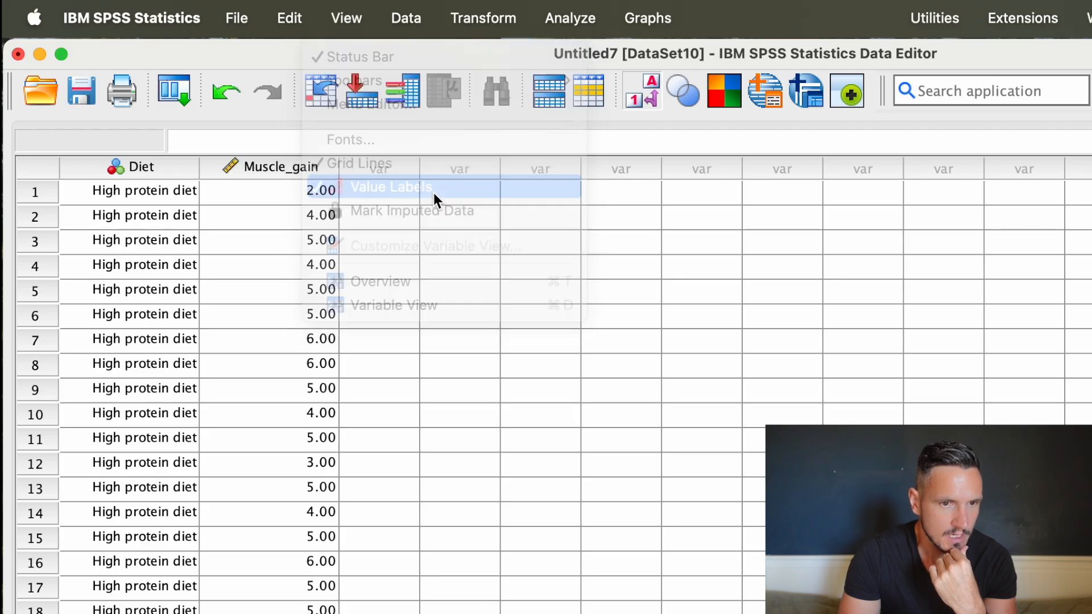
pyautogui.scroll(-10, 115, 345)
pyautogui.scroll(10, 114, 345)
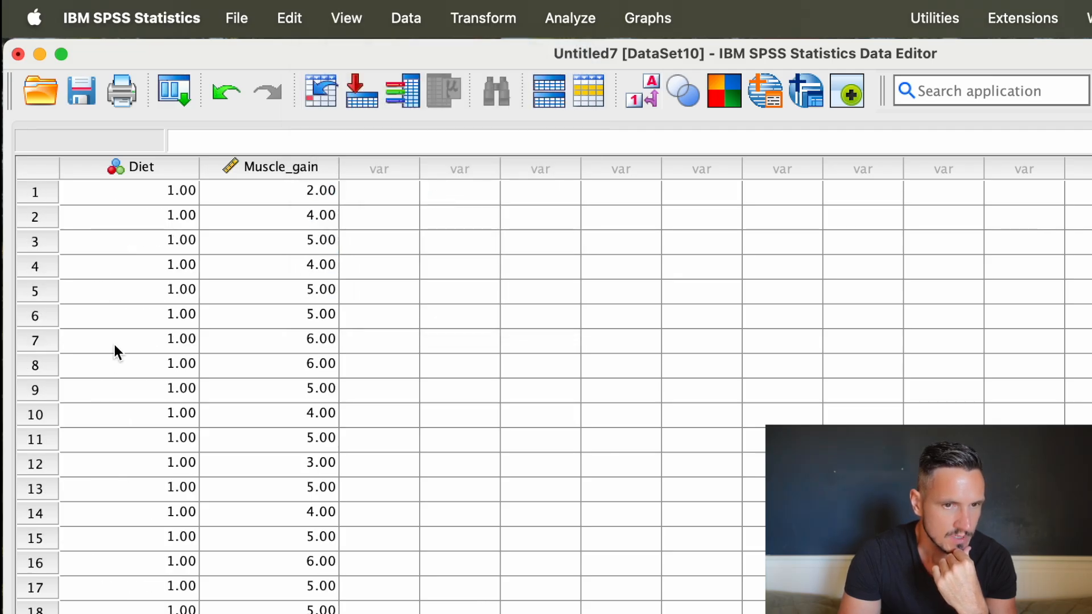
pyautogui.click(330, 7)
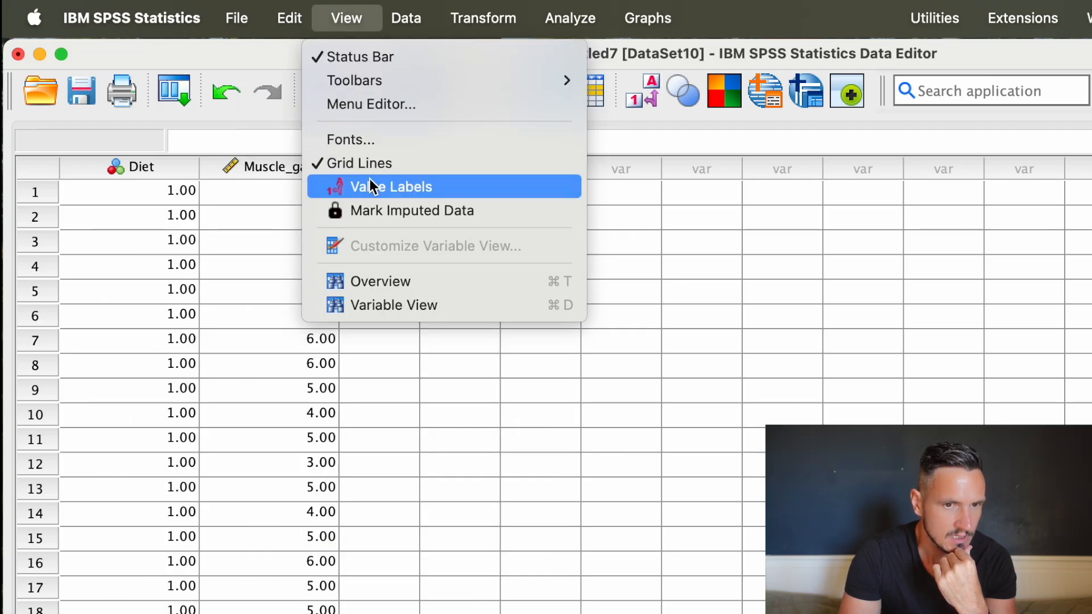
pyautogui.click(343, 187)
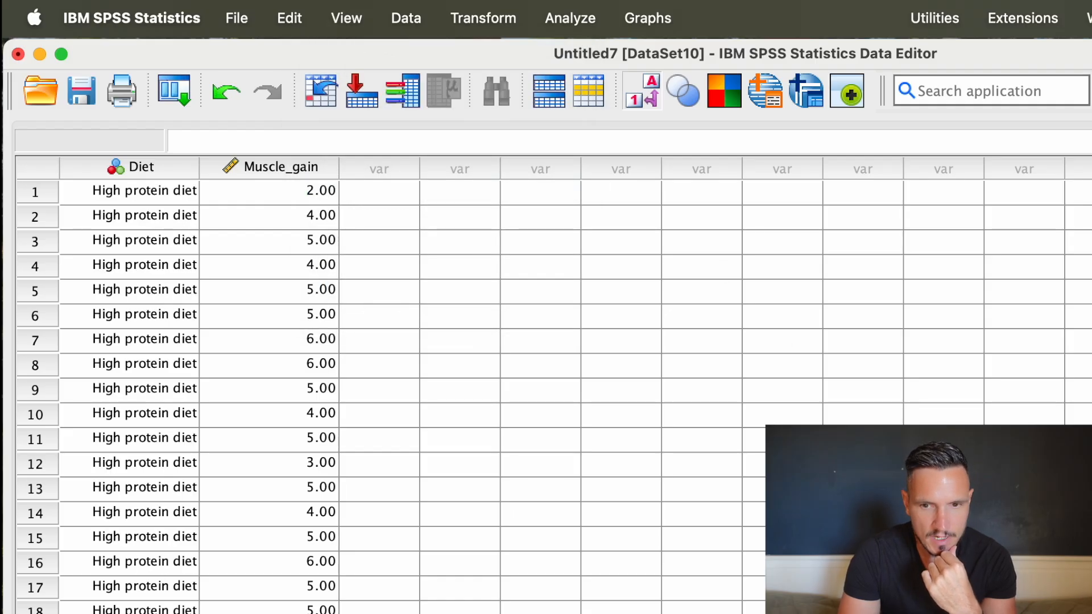
# Switch to the Word document and read the Check Assumptions paragraph, highlighting the passages on normal distribution, homogeneity of variance and the Mann–Whitney U test.
pyautogui.hotkey('ctrl', 'Up')
pyautogui.click(478, 597)
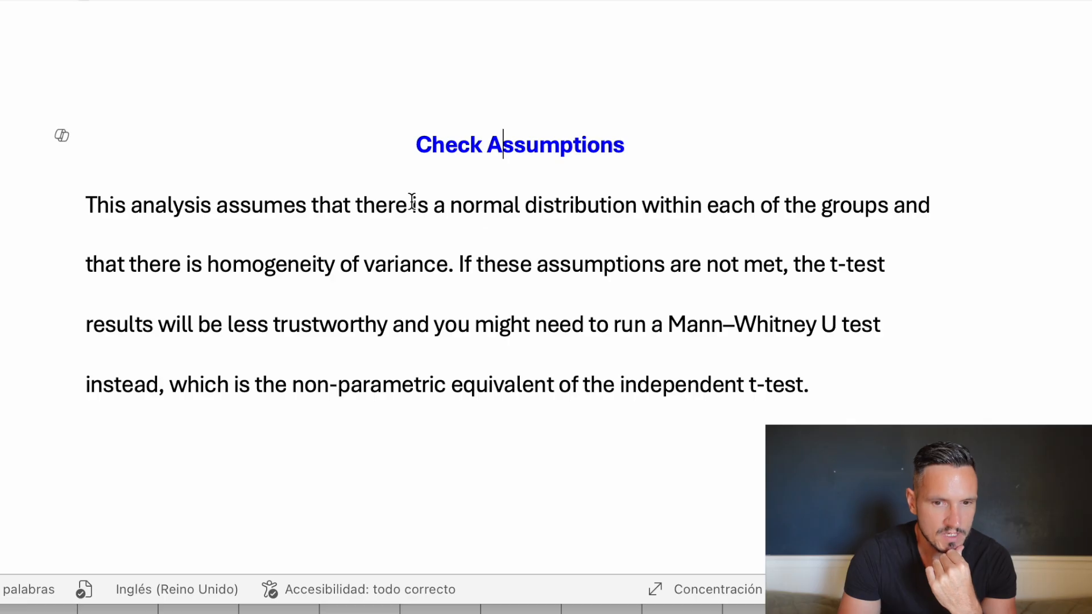
pyautogui.moveTo(366, 208); pyautogui.dragTo(885, 208)
pyautogui.click(865, 326)
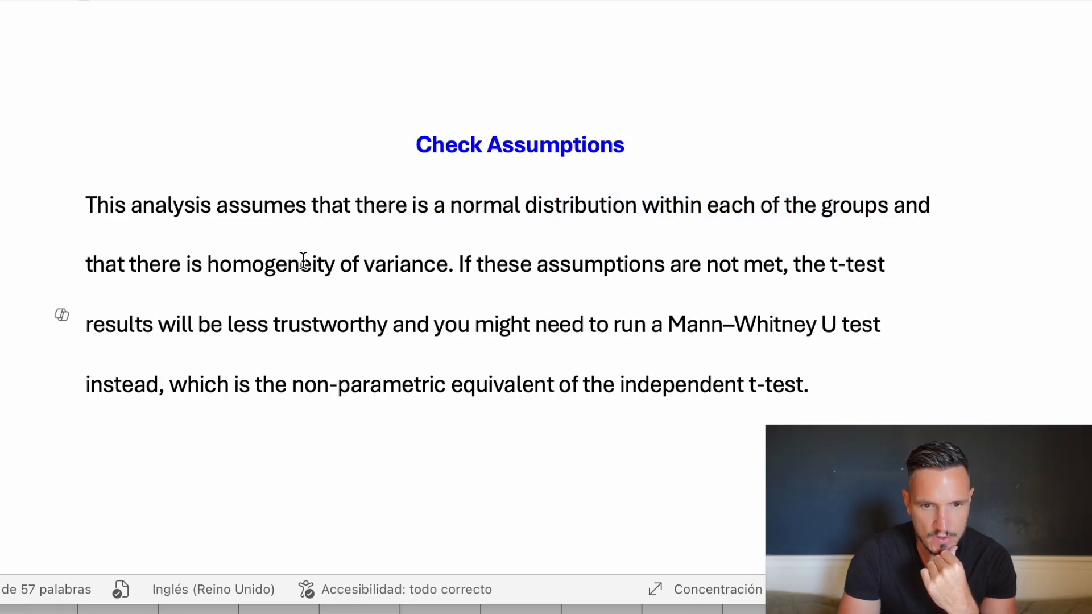
pyautogui.moveTo(210, 265); pyautogui.dragTo(822, 383)
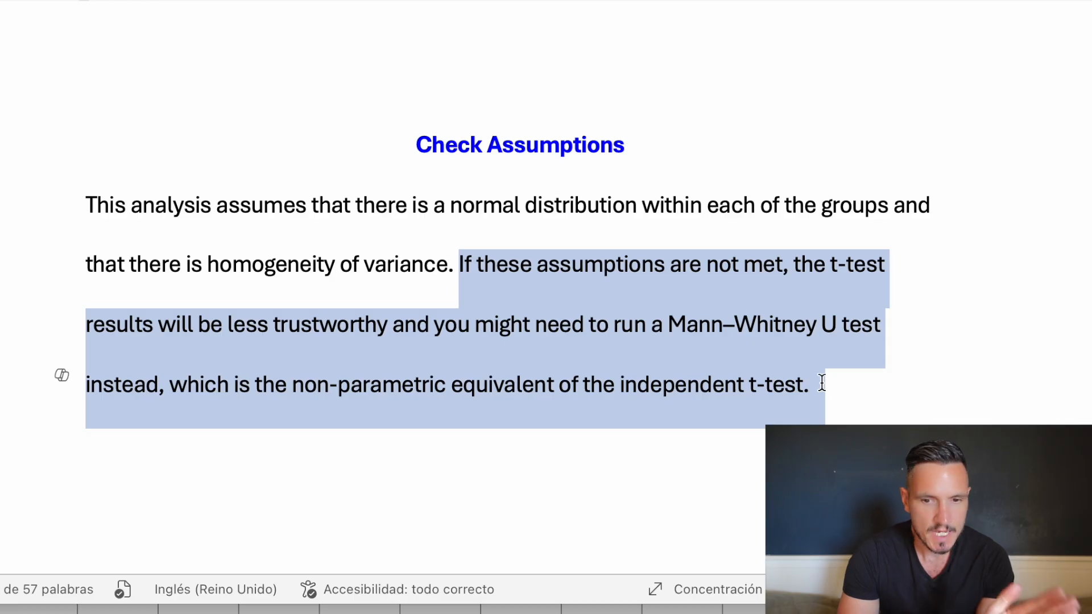
pyautogui.click(822, 383)
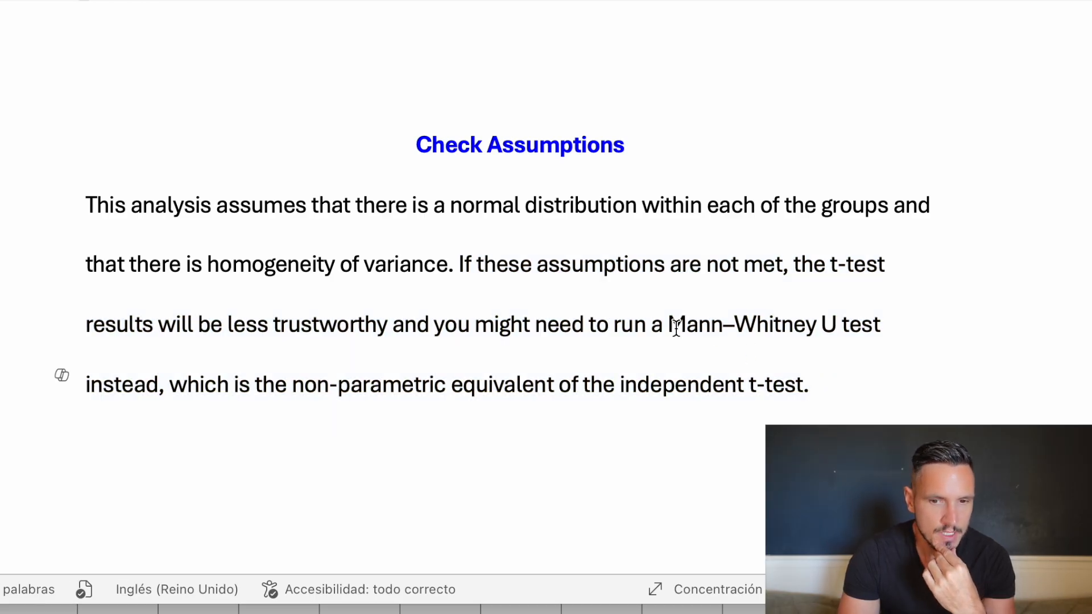
pyautogui.moveTo(668, 325); pyautogui.dragTo(836, 322)
pyautogui.click(744, 384)
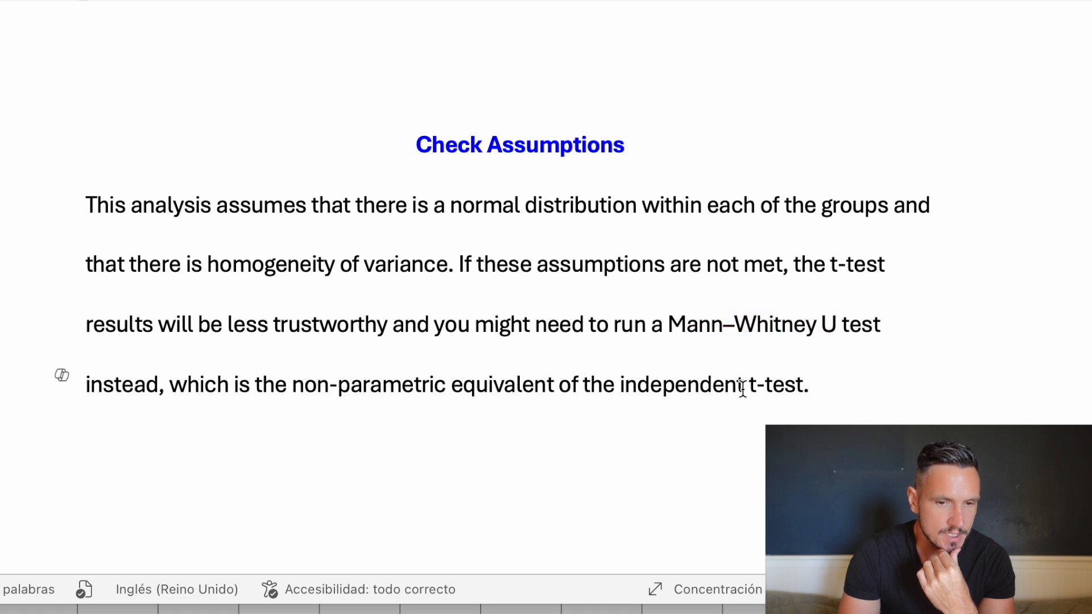
pyautogui.moveTo(294, 385); pyautogui.dragTo(876, 373)
pyautogui.click(878, 375)
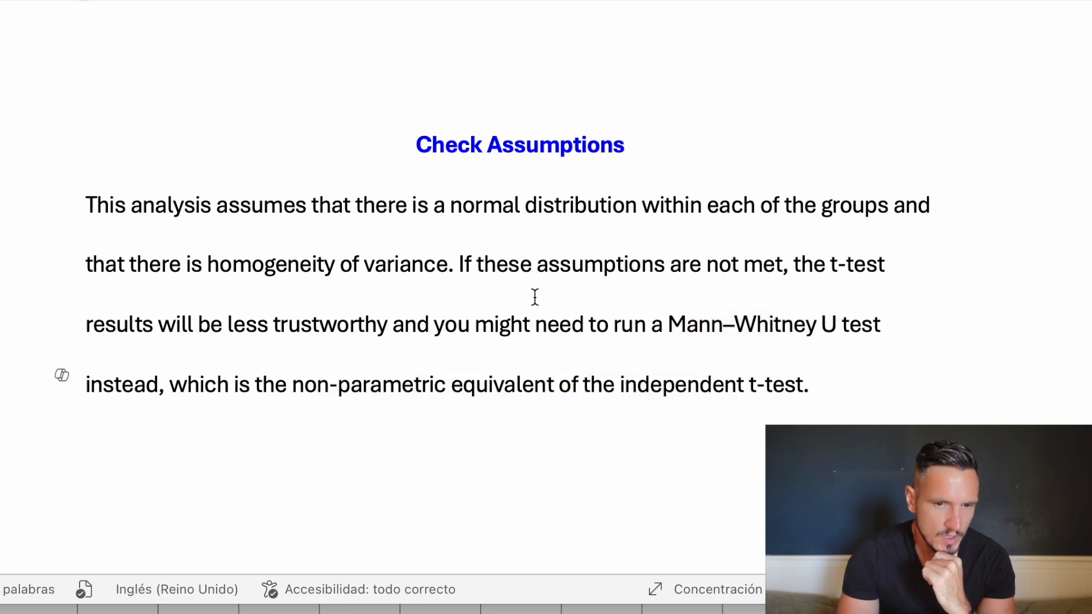
pyautogui.moveTo(199, 265); pyautogui.dragTo(438, 266)
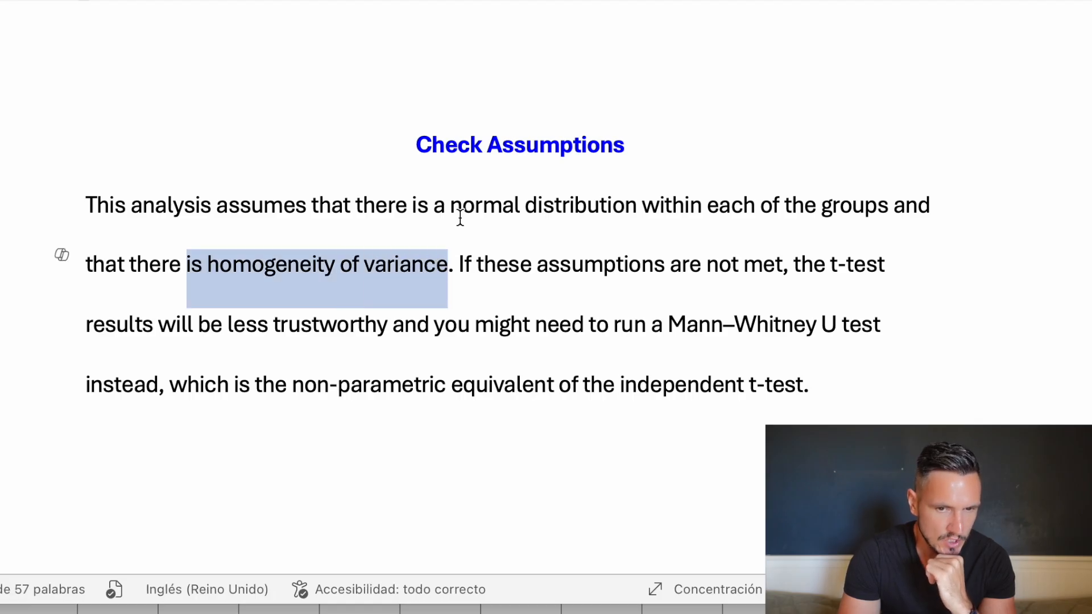
pyautogui.moveTo(453, 206); pyautogui.dragTo(592, 200)
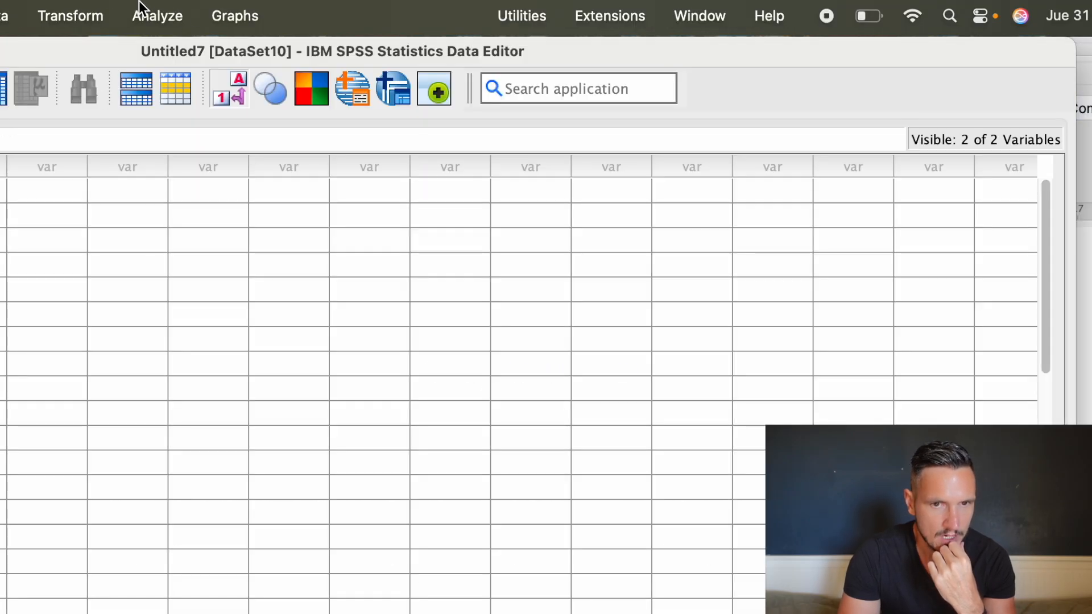
# In SPSS, set up an Explore analysis with Diet as the factor and Muscle_gain as the dependent variable.
pyautogui.click(149, 14)
pyautogui.moveTo(224, 144)
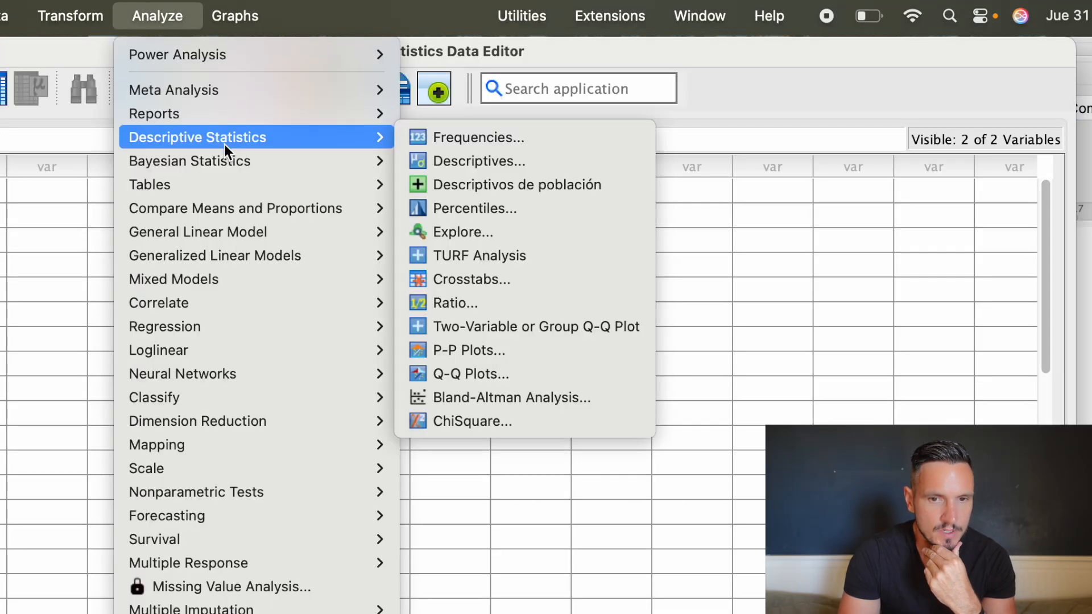
pyautogui.click(493, 233)
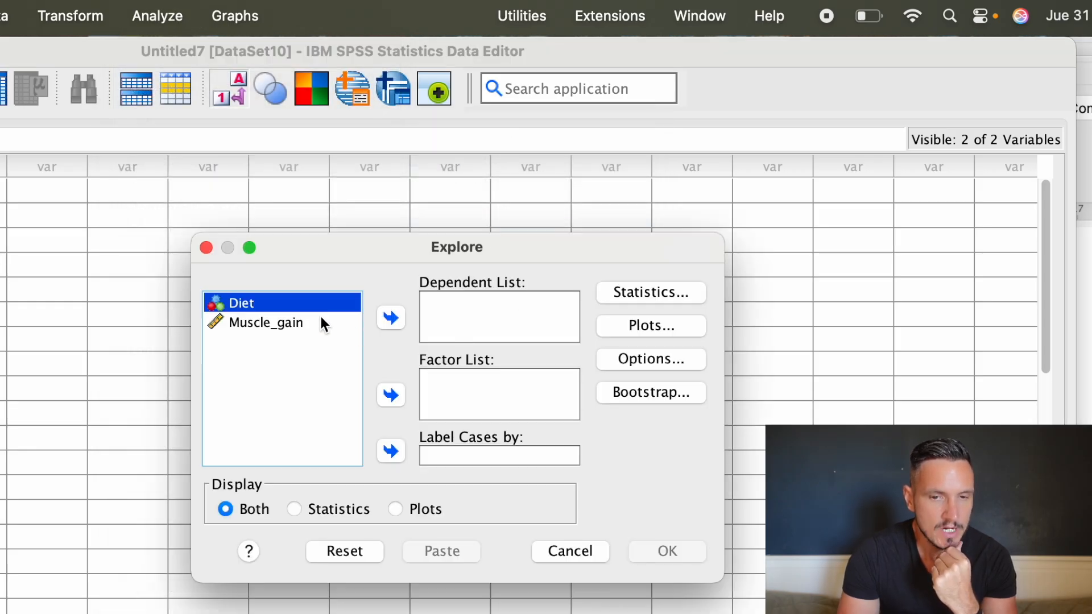
pyautogui.click(393, 394)
pyautogui.click(305, 302)
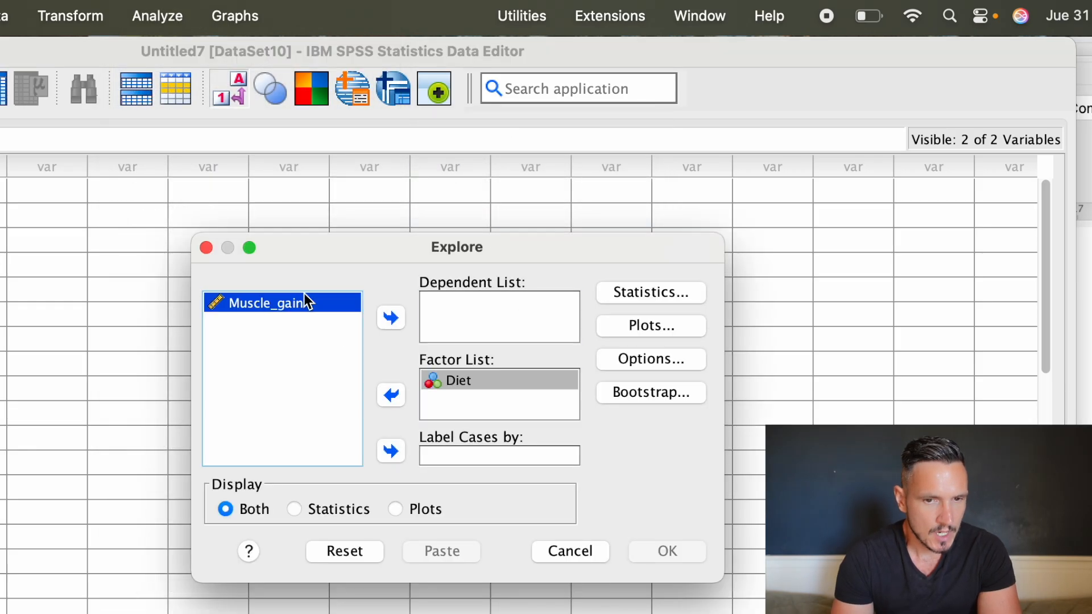
pyautogui.click(392, 320)
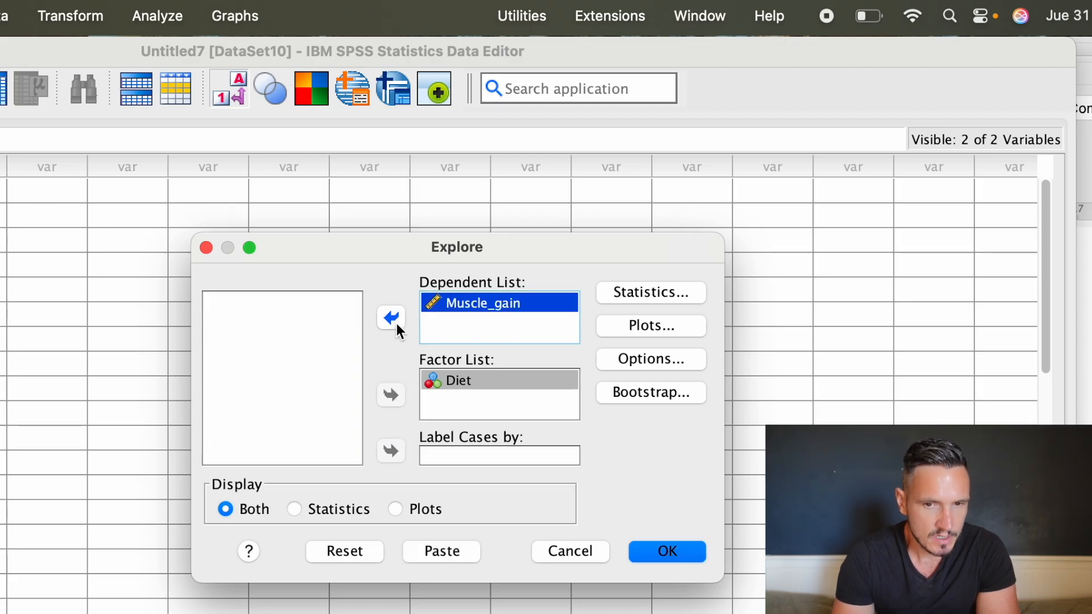
# Set the Explore plots to histogram and normality plots with tests, without stem-and-leaf, and run the analysis.
pyautogui.click(658, 324)
pyautogui.click(515, 302)
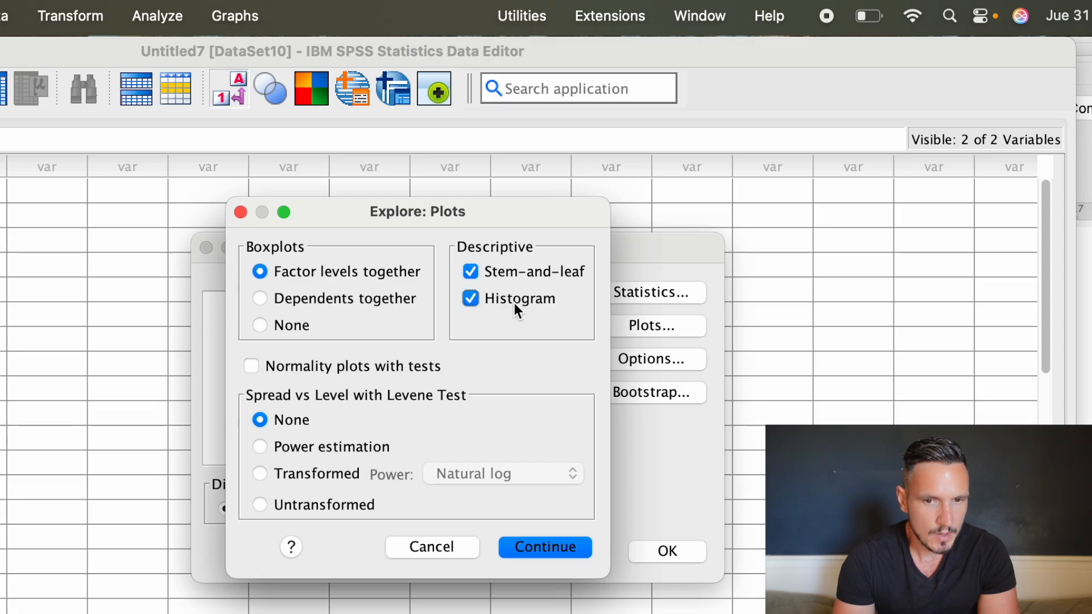
pyautogui.click(471, 272)
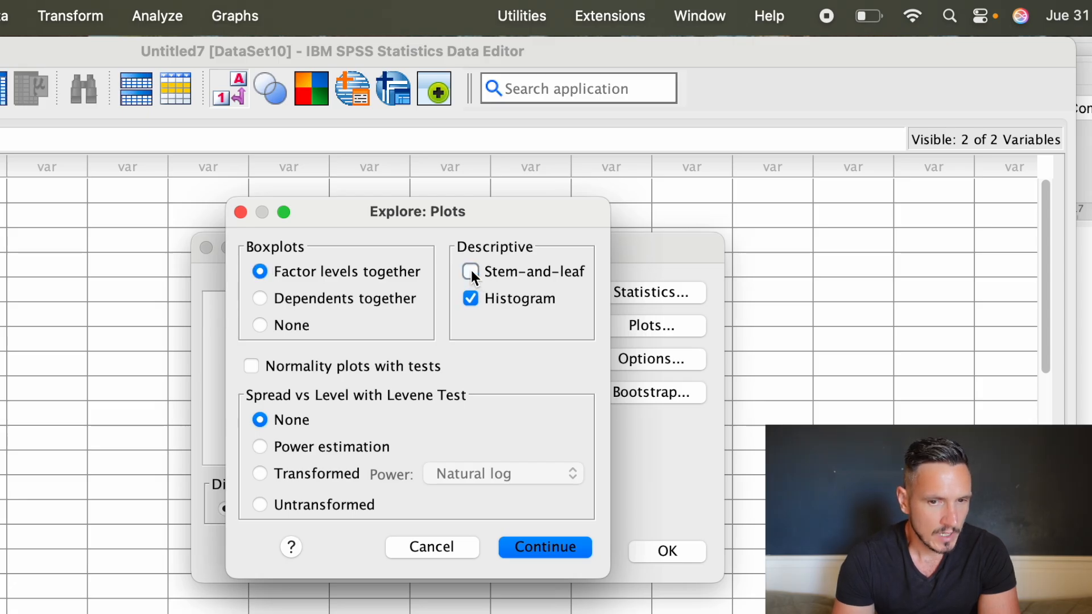
pyautogui.click(255, 367)
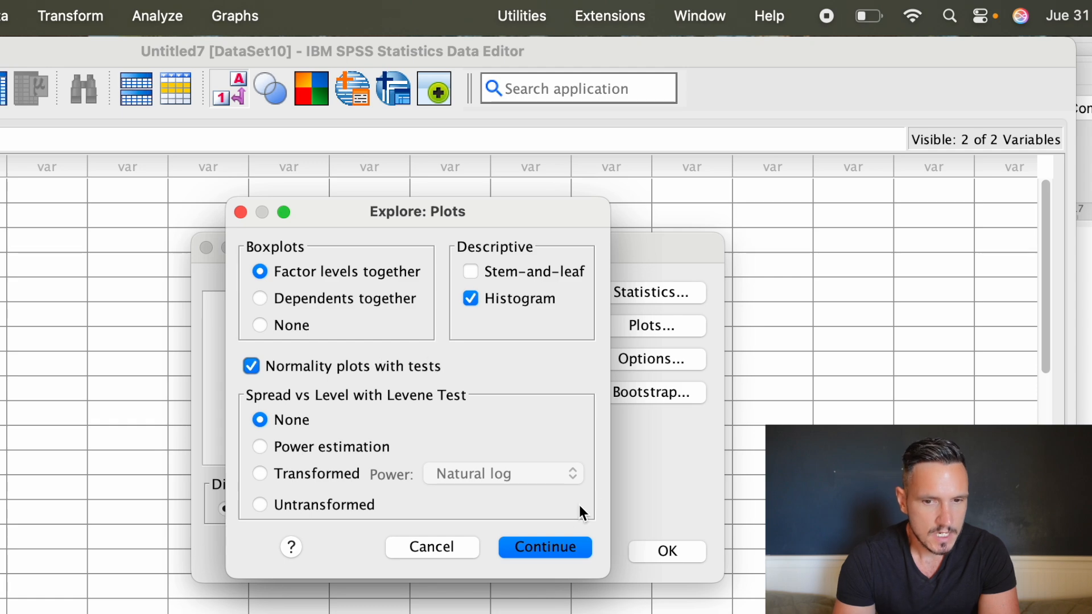
pyautogui.click(562, 547)
pyautogui.click(666, 552)
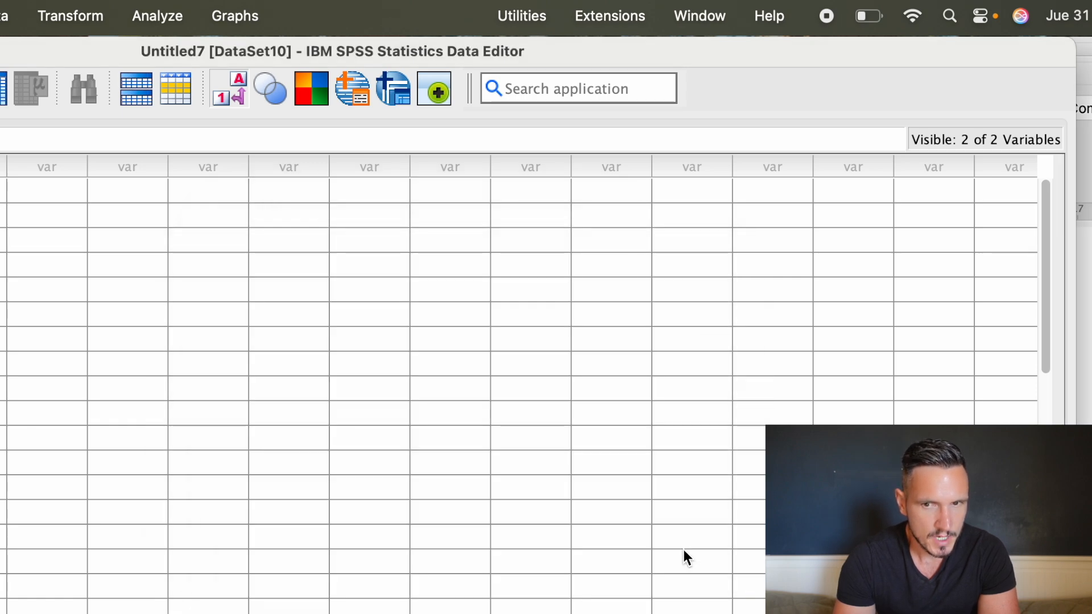
# Examine the Tests of Normality table, checking the group sizes in the Case Processing Summary and the Shapiro-Wilk significance for both diets.
pyautogui.scroll(-4, 818, 372)
pyautogui.scroll(-4, 818, 372)
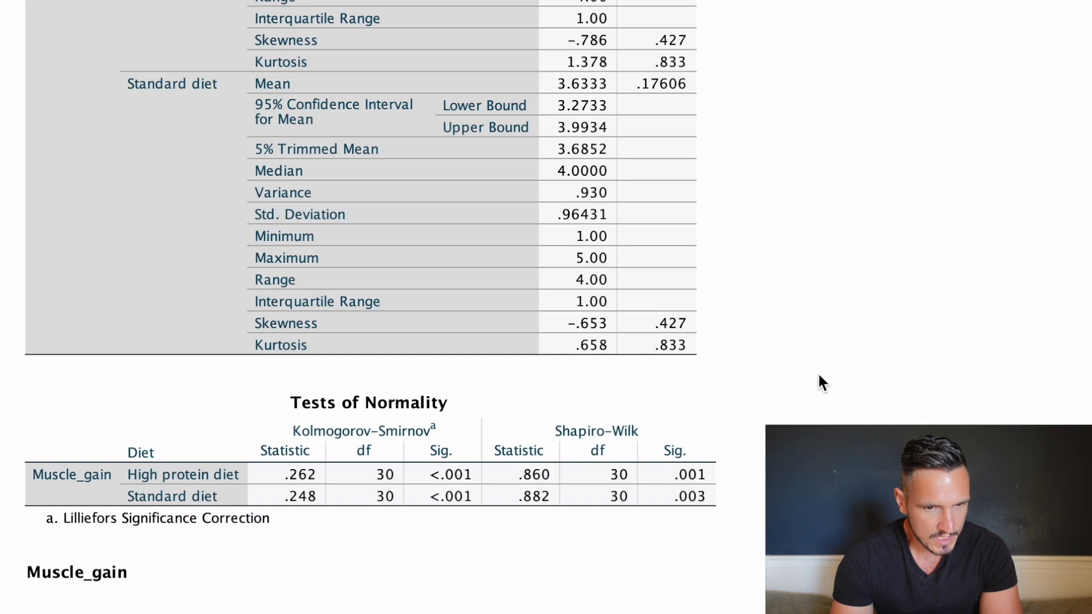
pyautogui.click(277, 436)
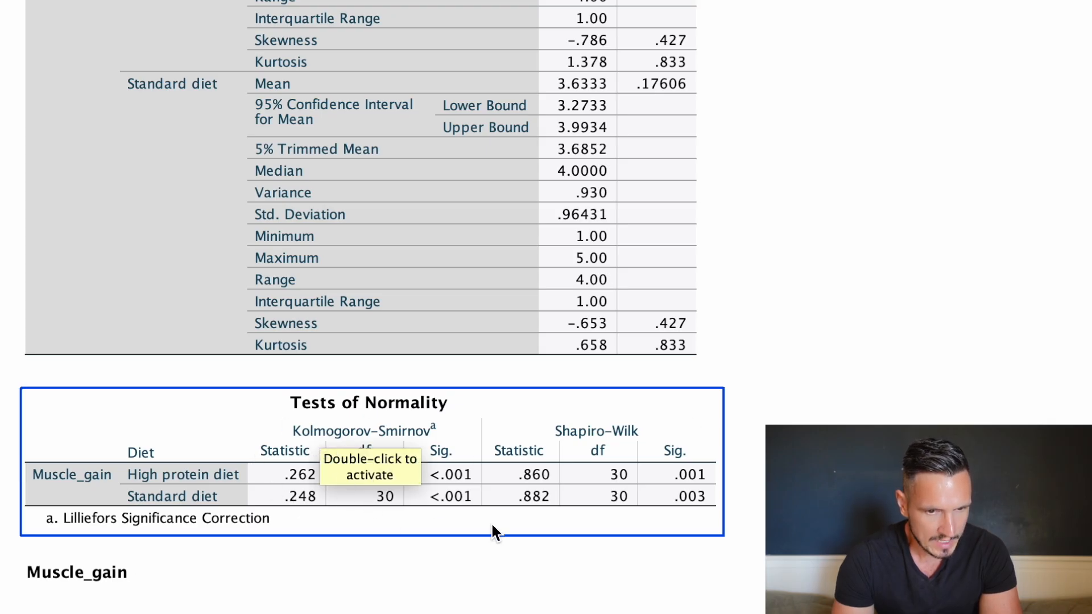
pyautogui.click(337, 452)
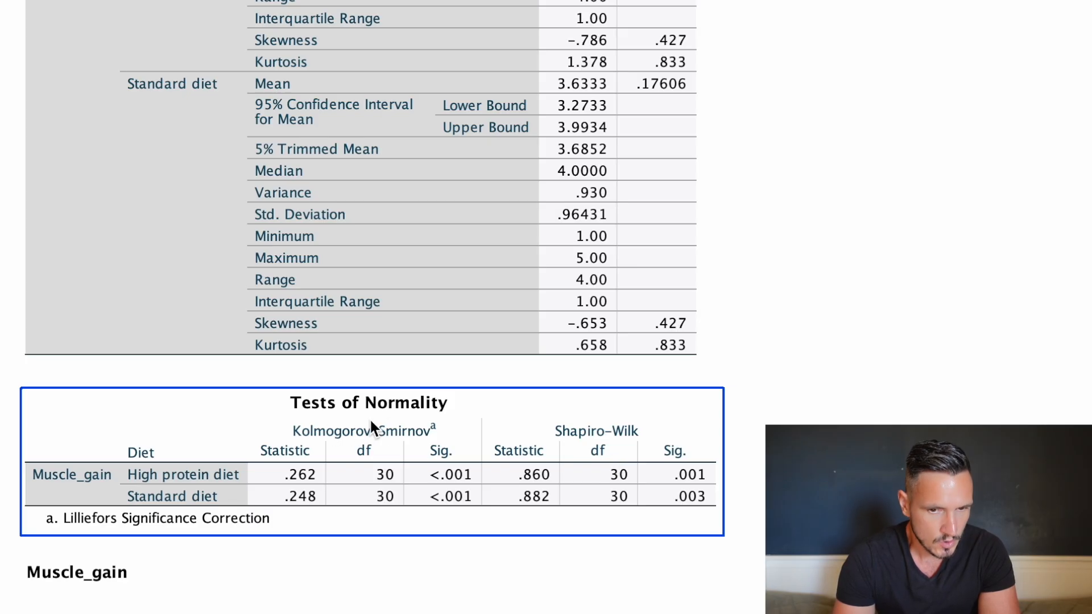
pyautogui.scroll(10, 620, 474)
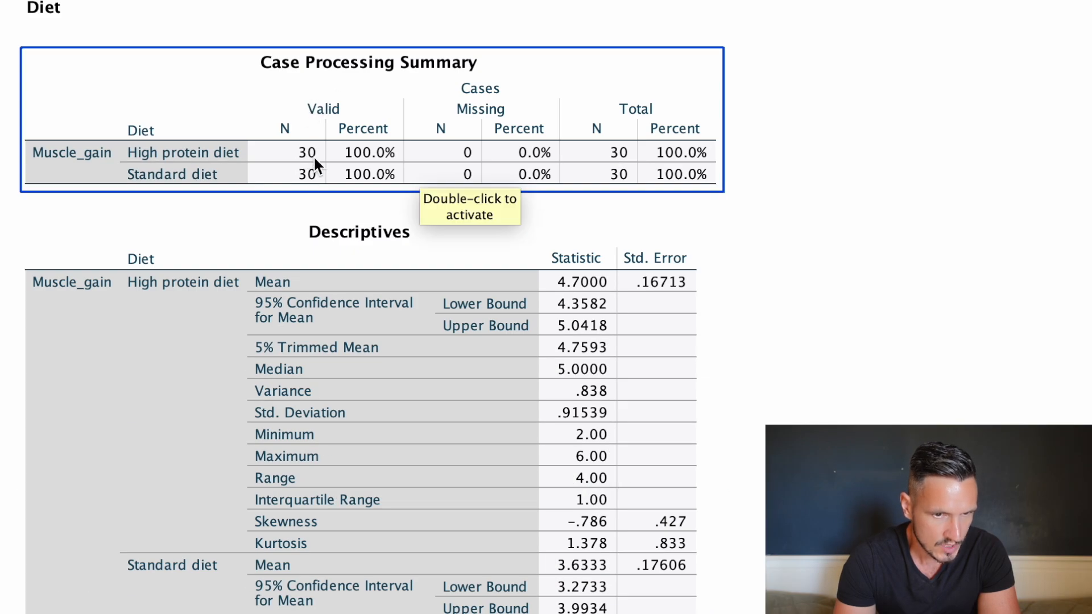
pyautogui.scroll(-13, 319, 155)
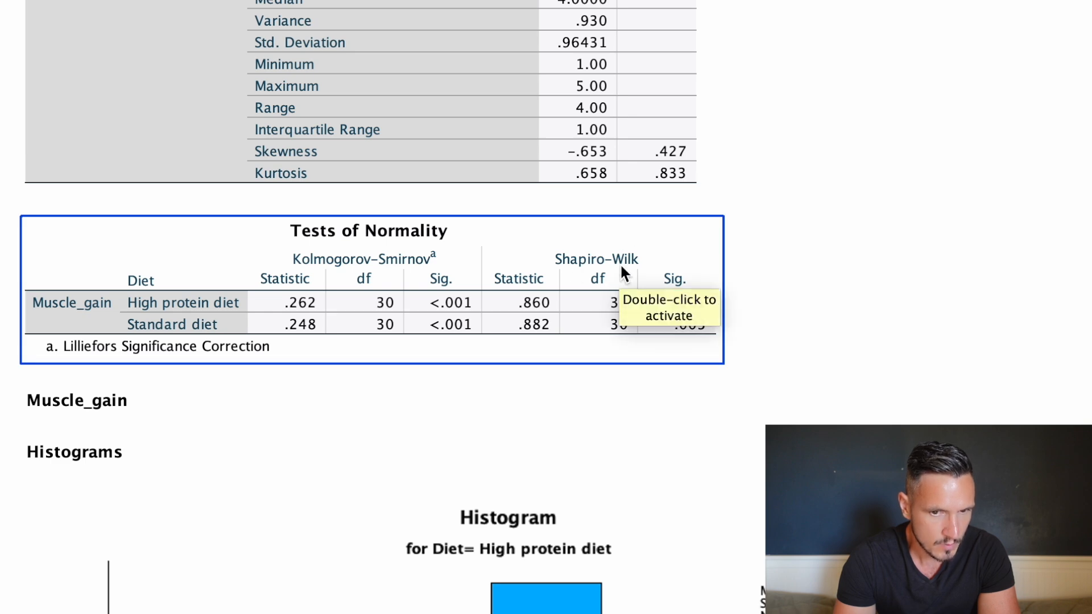
pyautogui.click(963, 364)
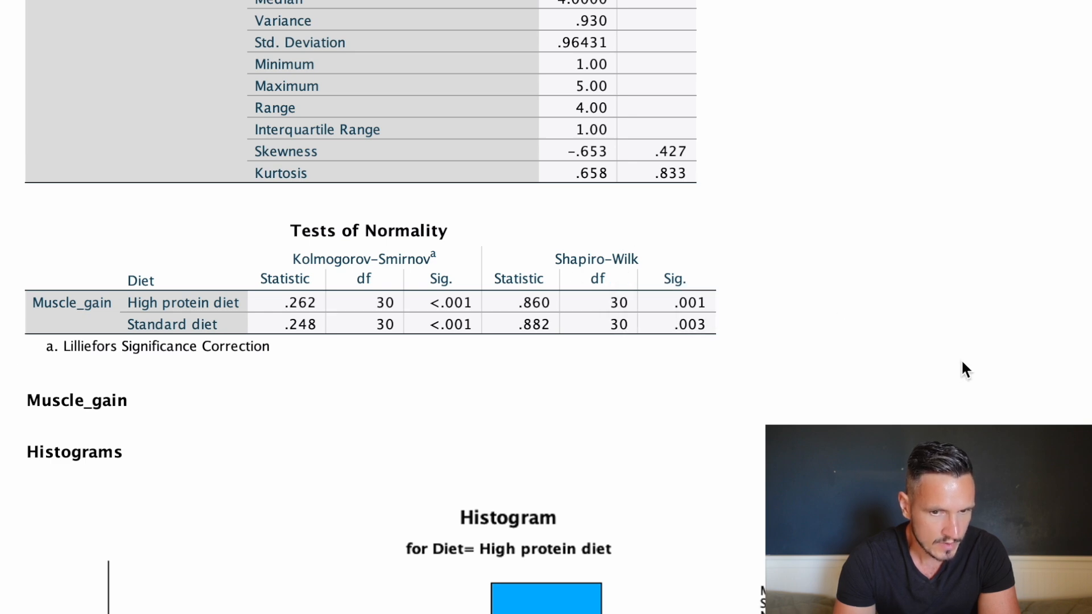
pyautogui.click(720, 305)
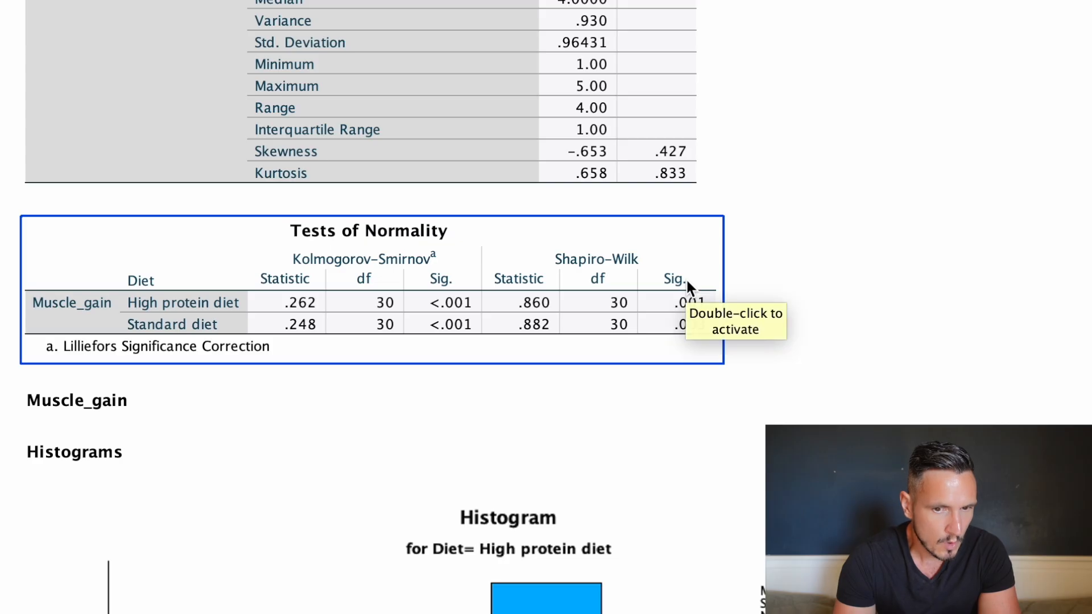
pyautogui.click(732, 331)
pyautogui.click(694, 305)
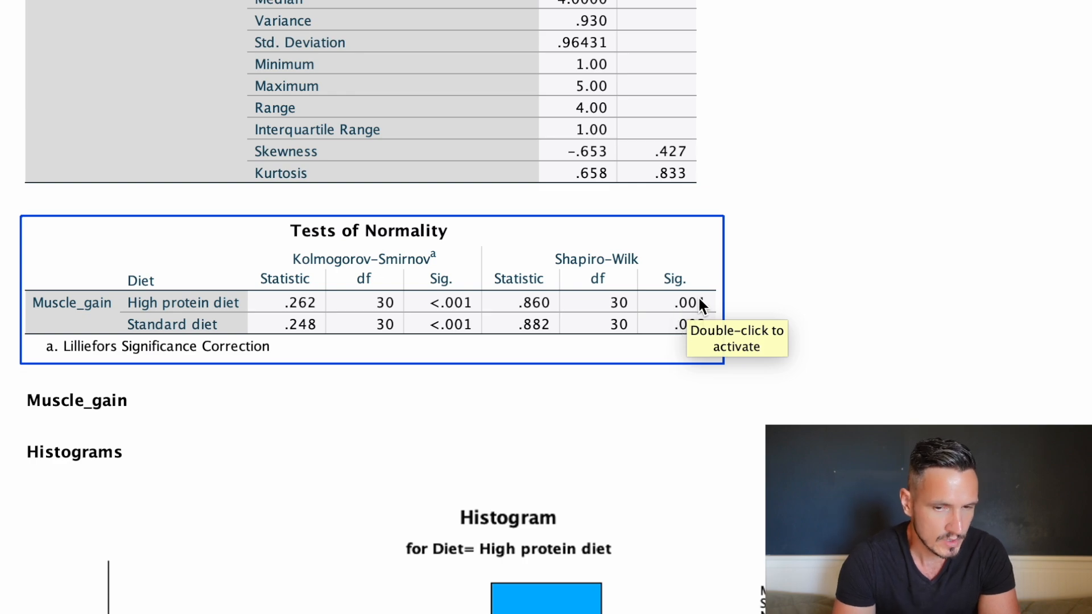
# Compare the Muscle_gain histograms of the high protein and standard diets with a normal curve, and recheck the Shapiro-Wilk significance values.
pyautogui.scroll(-15, 792, 304)
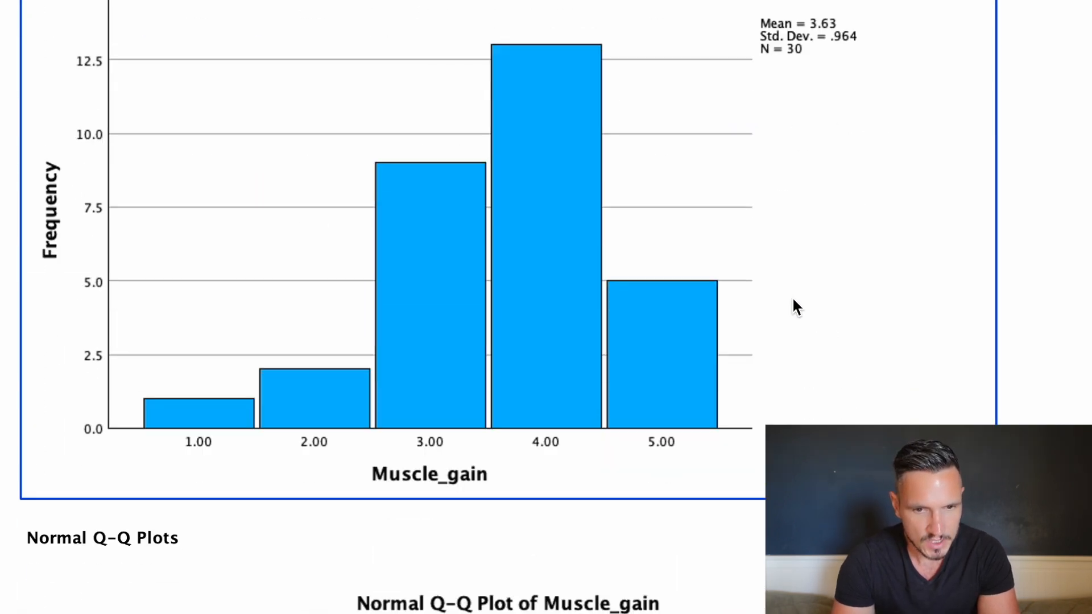
pyautogui.scroll(8, 794, 302)
pyautogui.scroll(15, 794, 302)
pyautogui.scroll(-7, 795, 301)
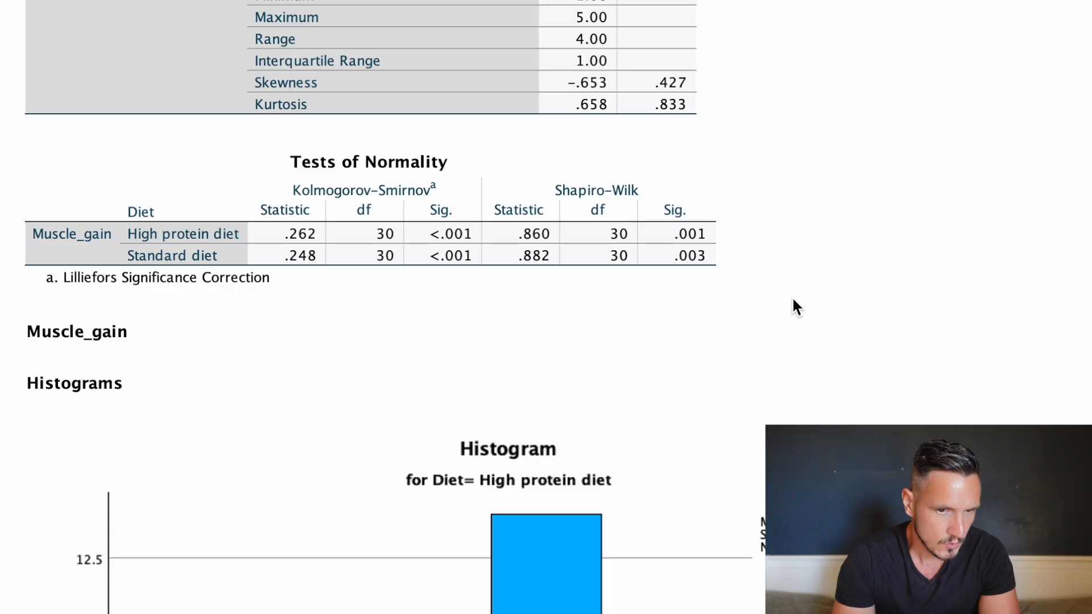
pyautogui.scroll(-3, 794, 300)
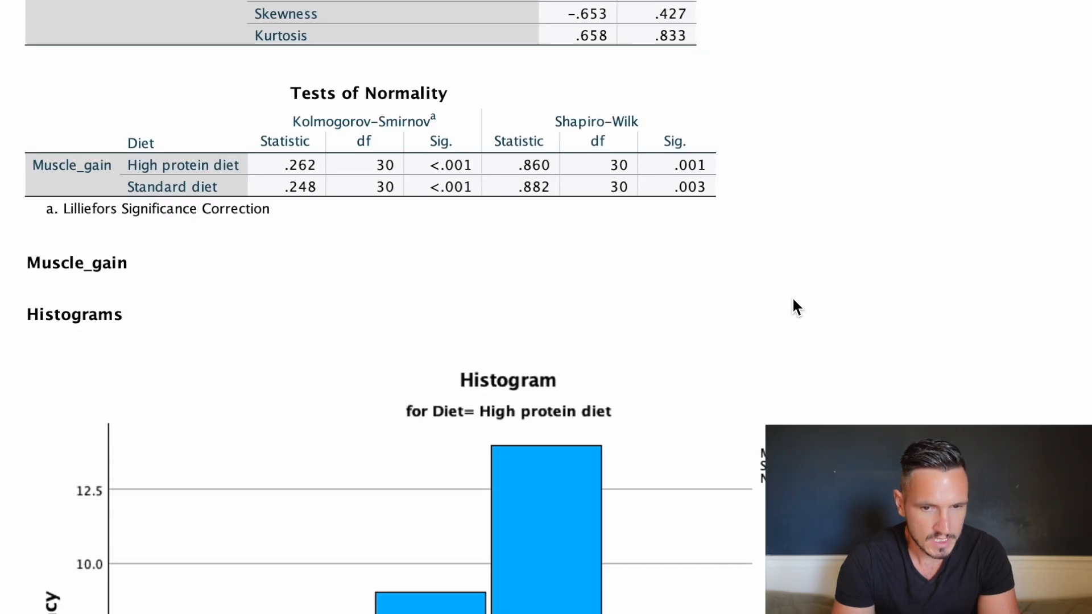
pyautogui.scroll(-15, 793, 306)
pyautogui.click(527, 239)
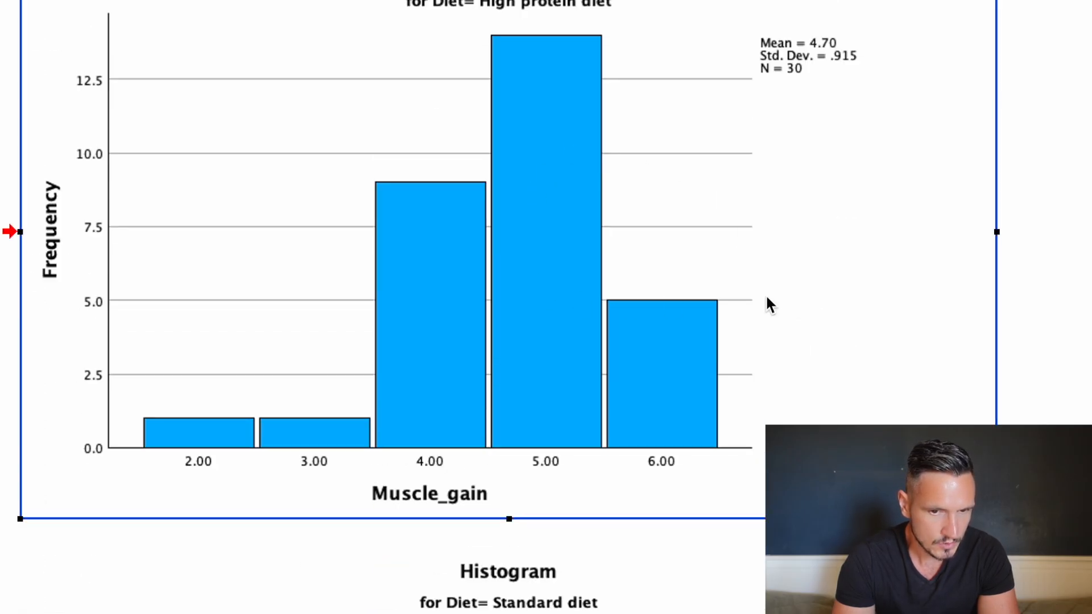
pyautogui.scroll(-20, 768, 304)
pyautogui.scroll(17, 750, 232)
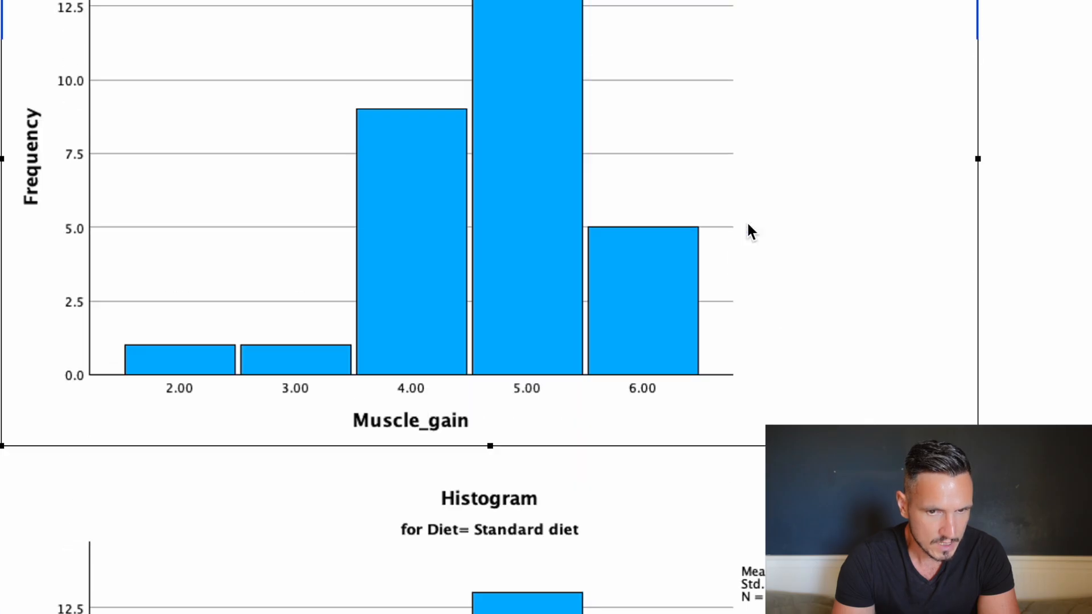
pyautogui.scroll(16, 748, 227)
pyautogui.scroll(-9, 748, 228)
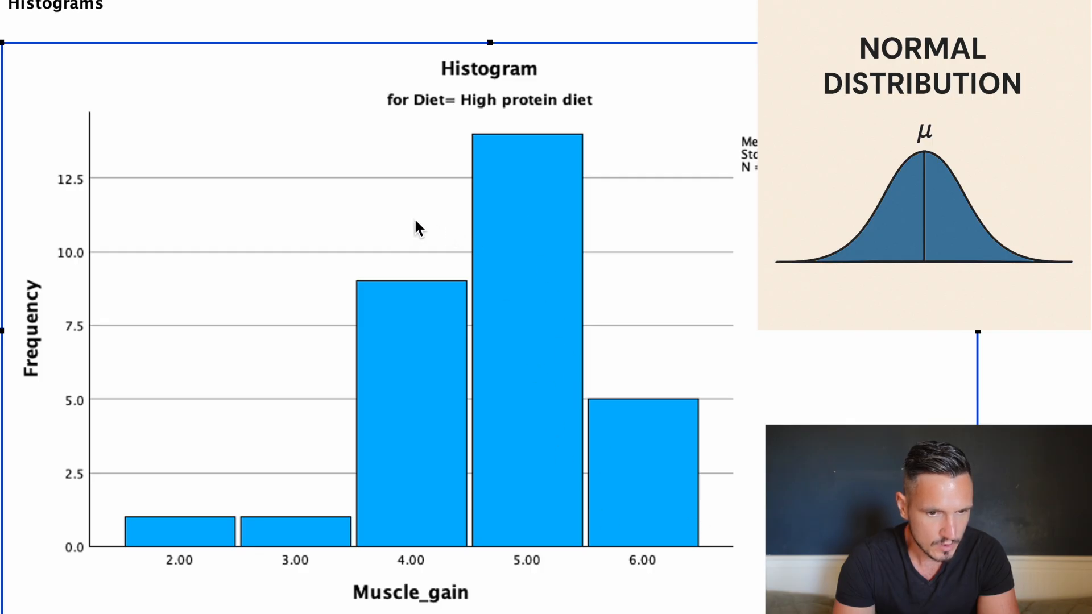
pyautogui.scroll(-8, 336, 426)
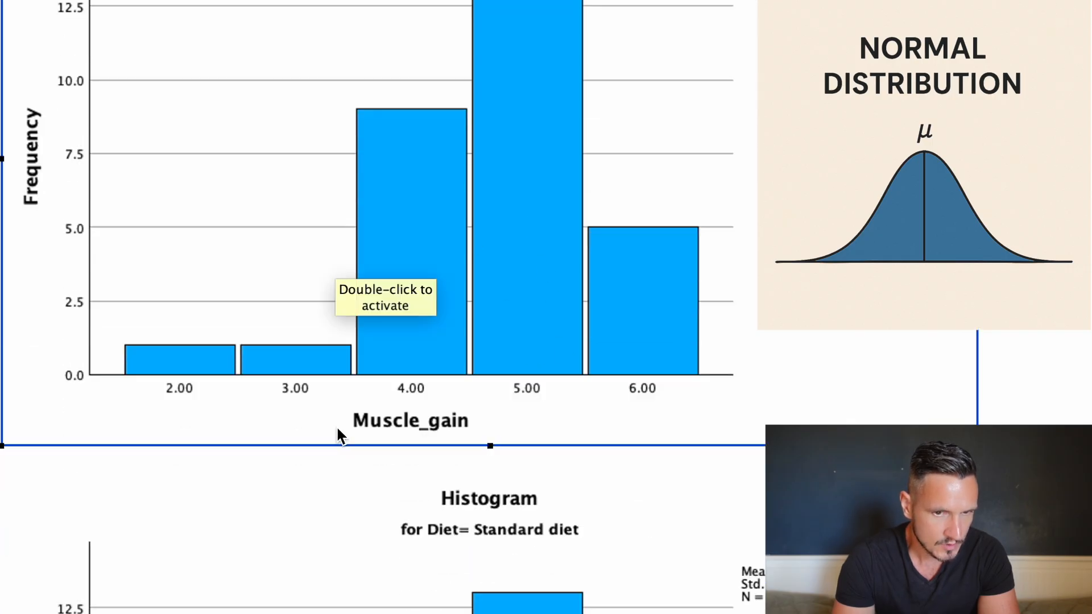
pyautogui.scroll(-3, 337, 429)
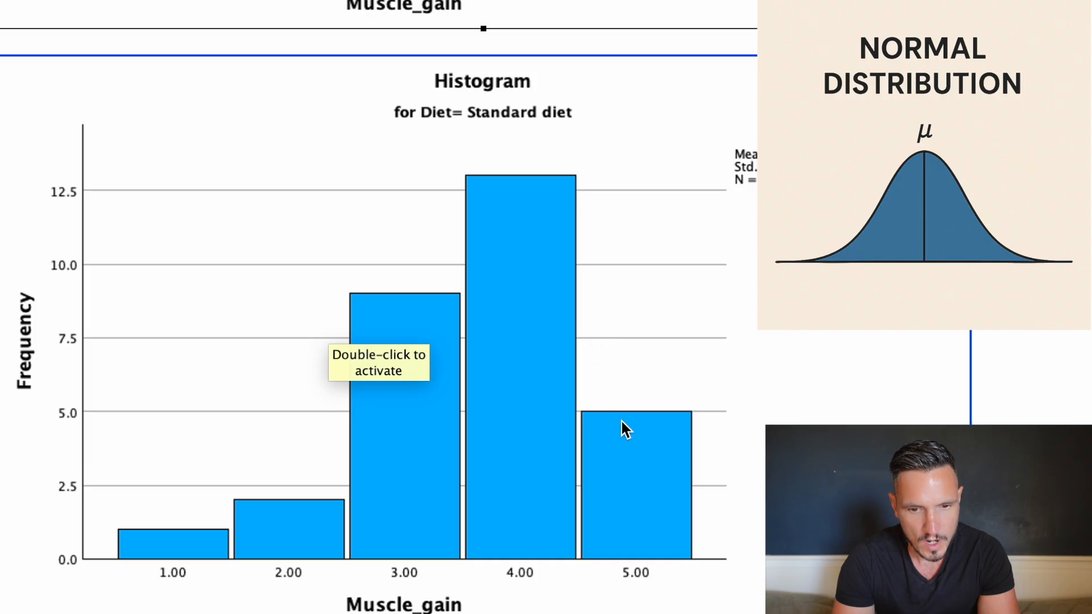
pyautogui.scroll(13, 152, 308)
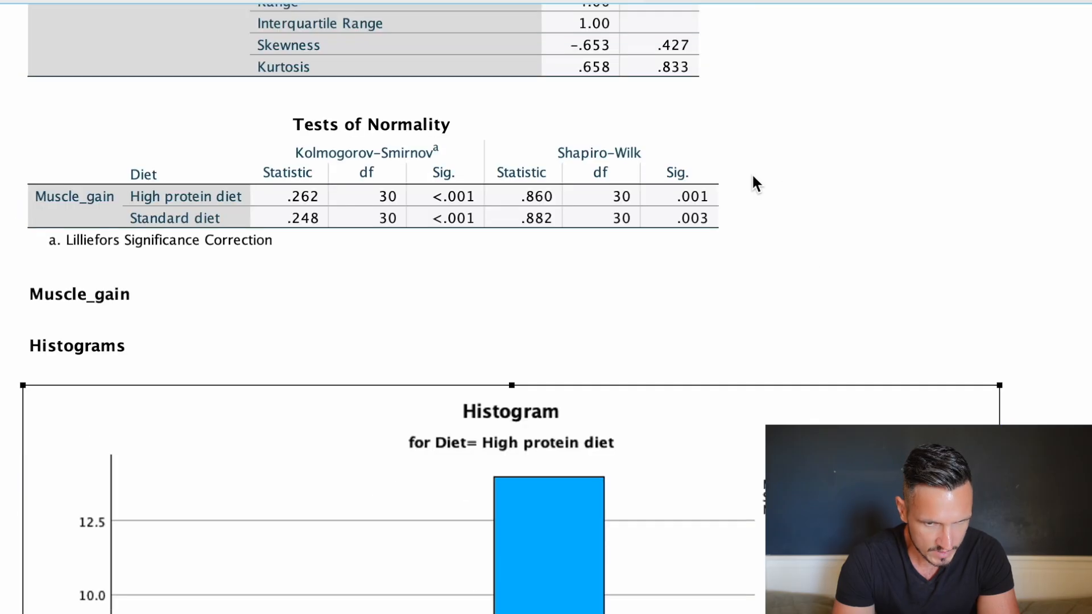
pyautogui.click(664, 239)
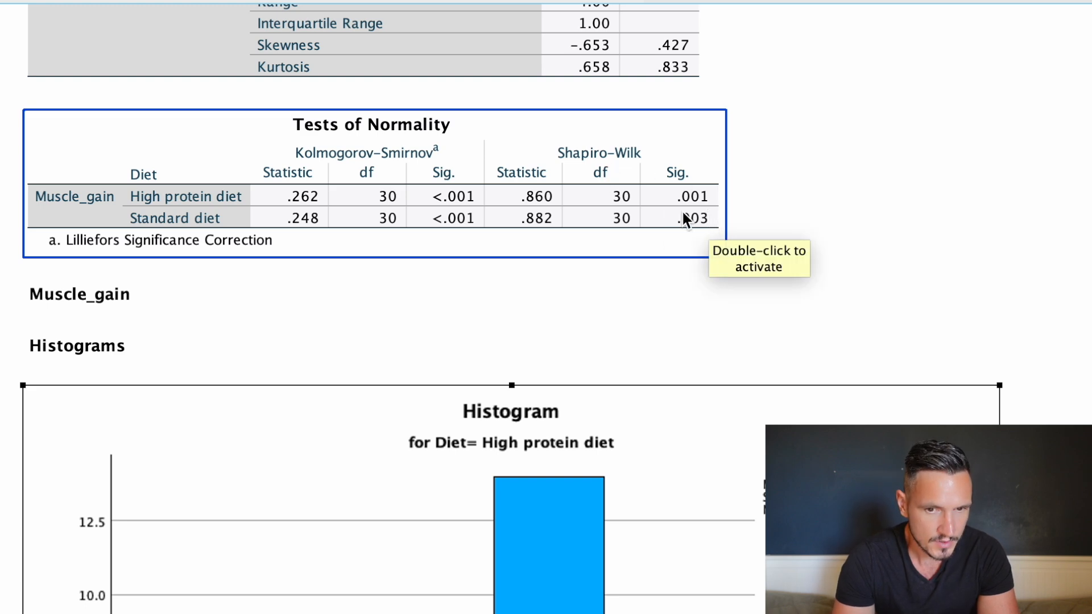
pyautogui.click(765, 231)
pyautogui.scroll(5, 766, 231)
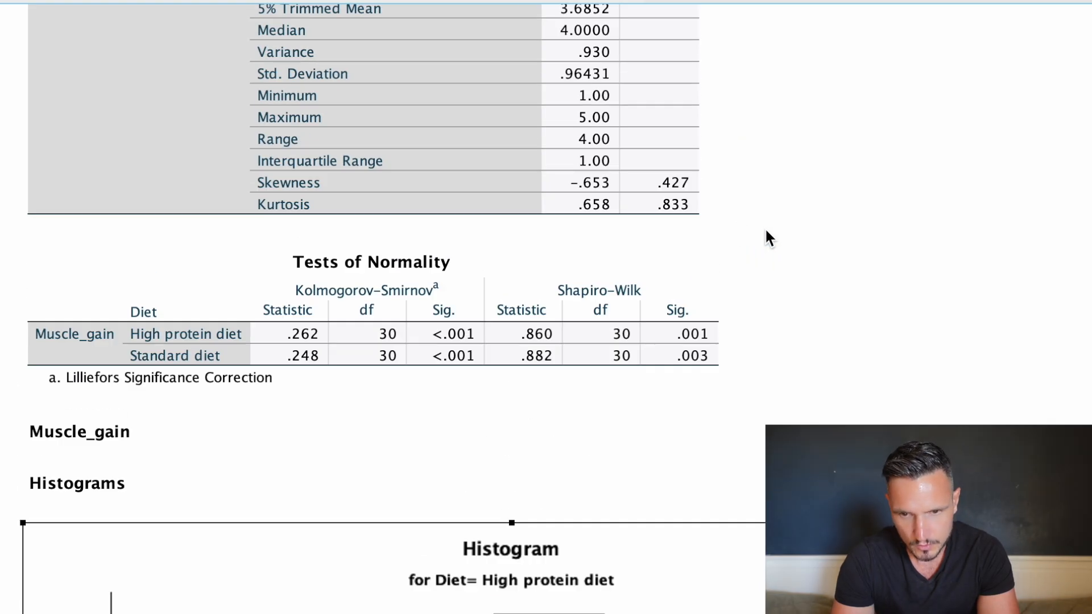
pyautogui.scroll(4, 765, 232)
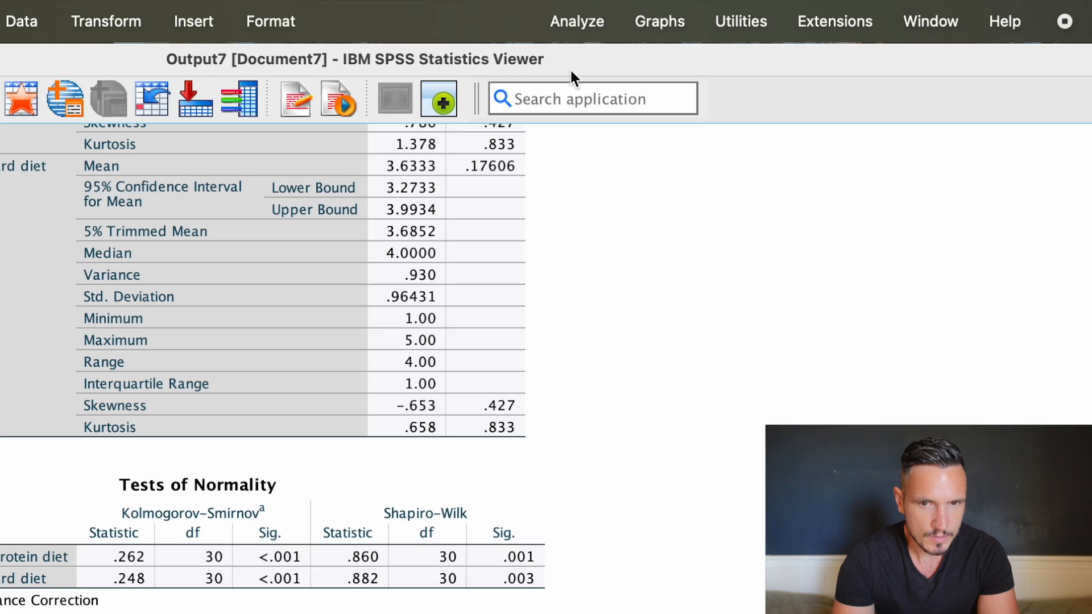
# Set up an Independent-Samples T Test with Muscle_gain as test variable, Diet as grouping variable and the homogeneity of variance test enabled.
pyautogui.click(566, 23)
pyautogui.moveTo(606, 234)
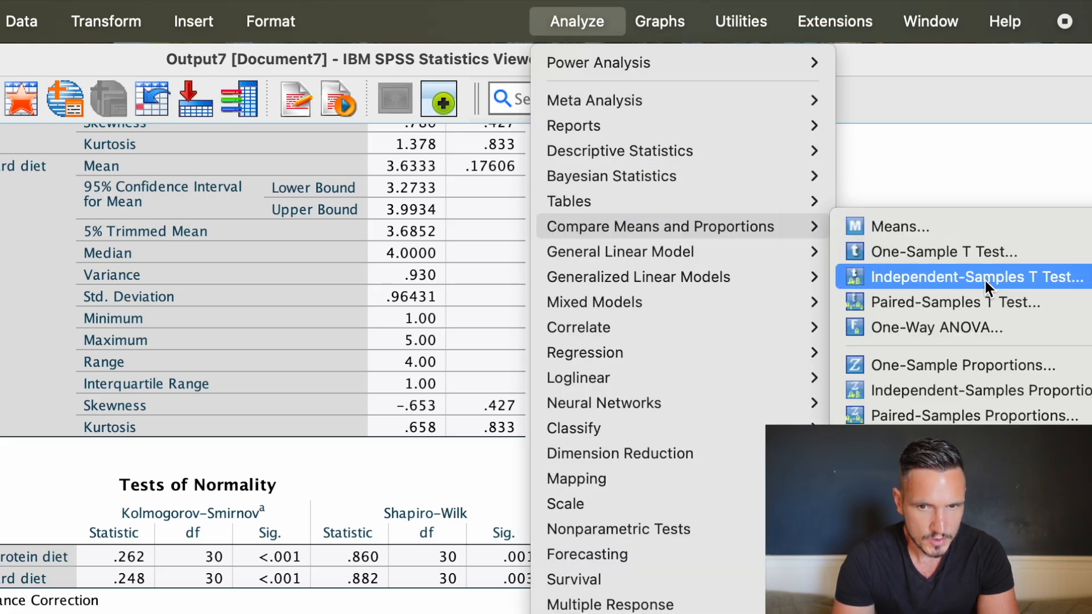
pyautogui.click(1045, 278)
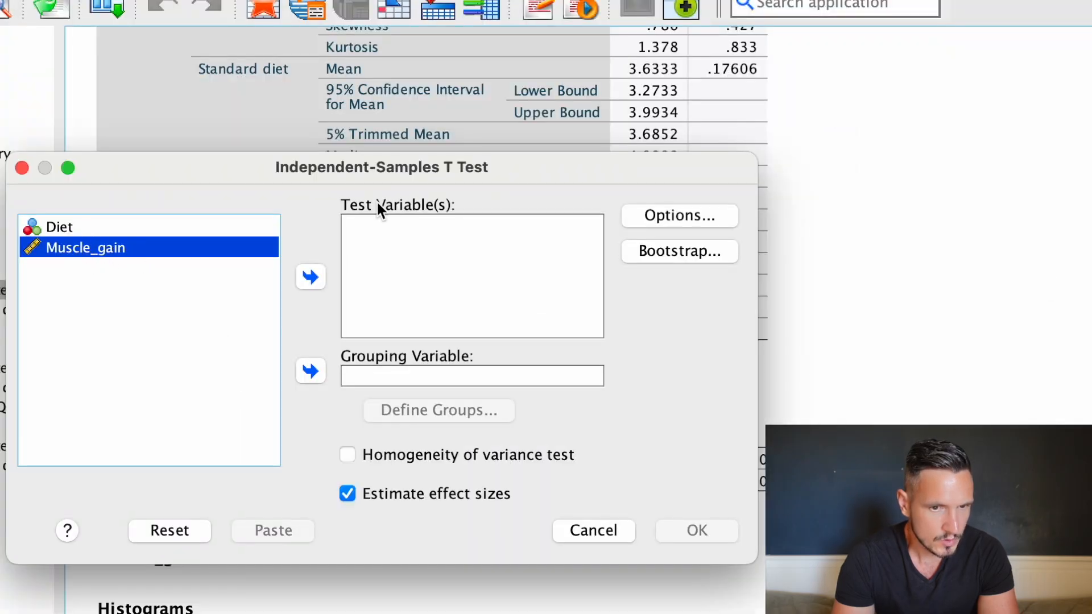
pyautogui.click(301, 277)
pyautogui.click(124, 226)
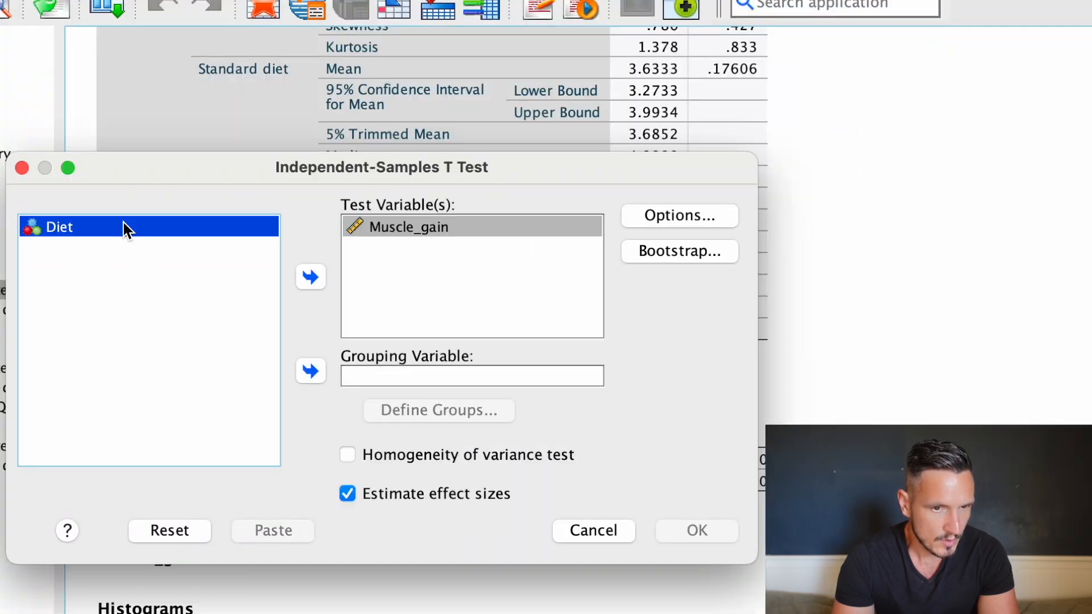
pyautogui.click(309, 370)
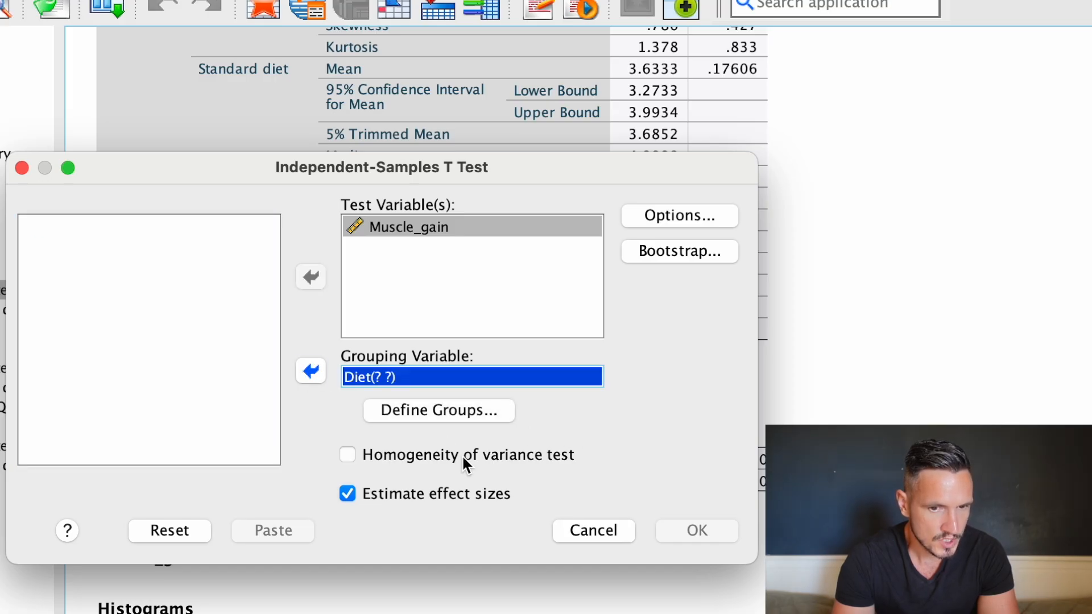
pyautogui.click(359, 458)
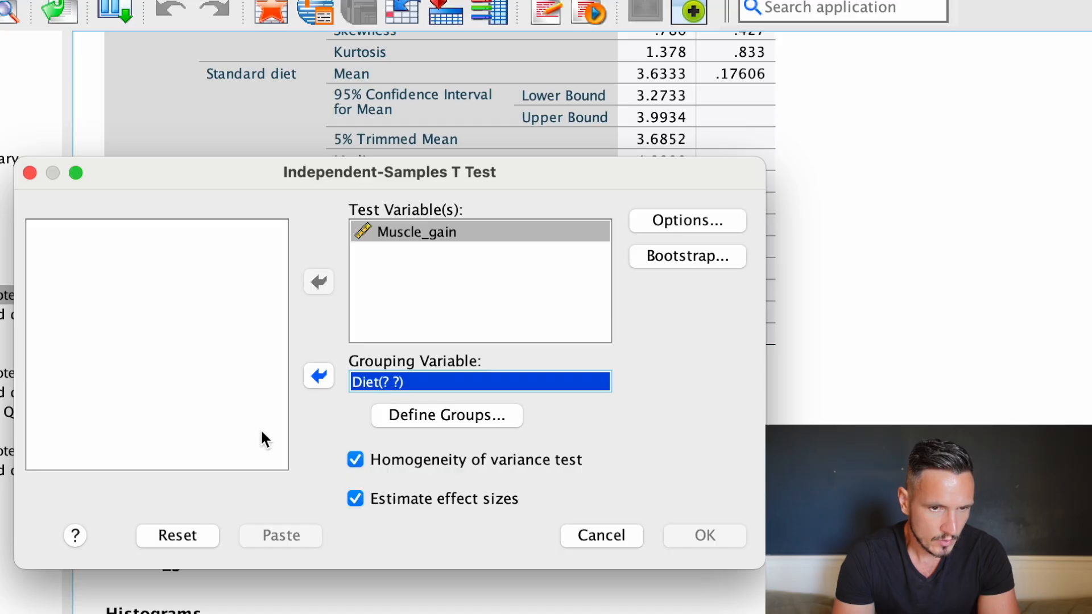
# Define the Diet groups with the values 1 and 2 and run the t-test.
pyautogui.click(445, 418)
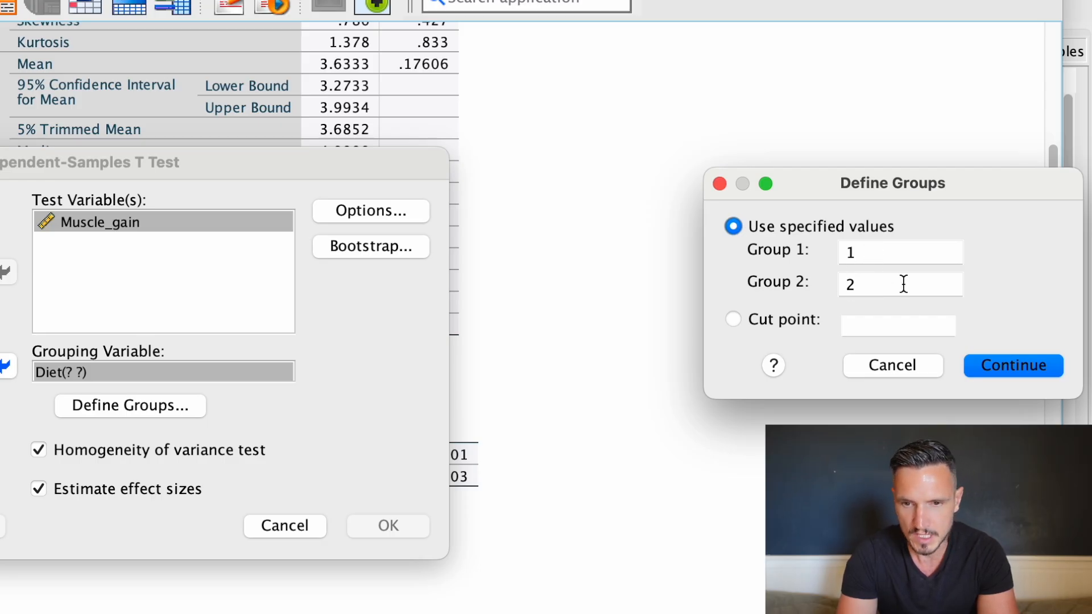
pyautogui.click(1031, 366)
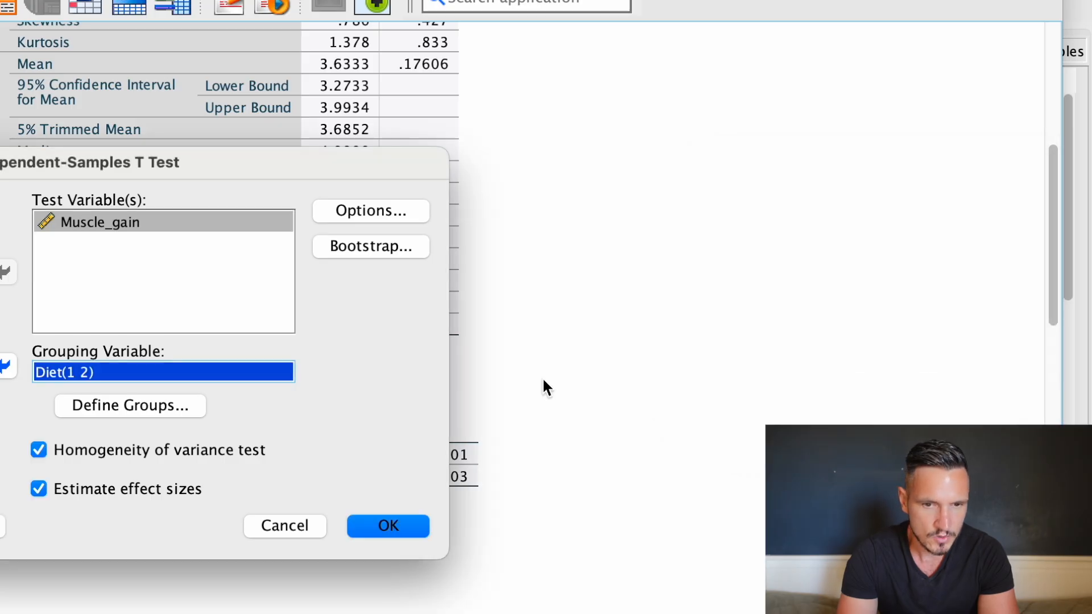
pyautogui.click(417, 525)
# Review Levene's significance in the Homogeneity of Variance Test table and the matching equal-variances rows of the Independent Samples Test table.
pyautogui.click(287, 436)
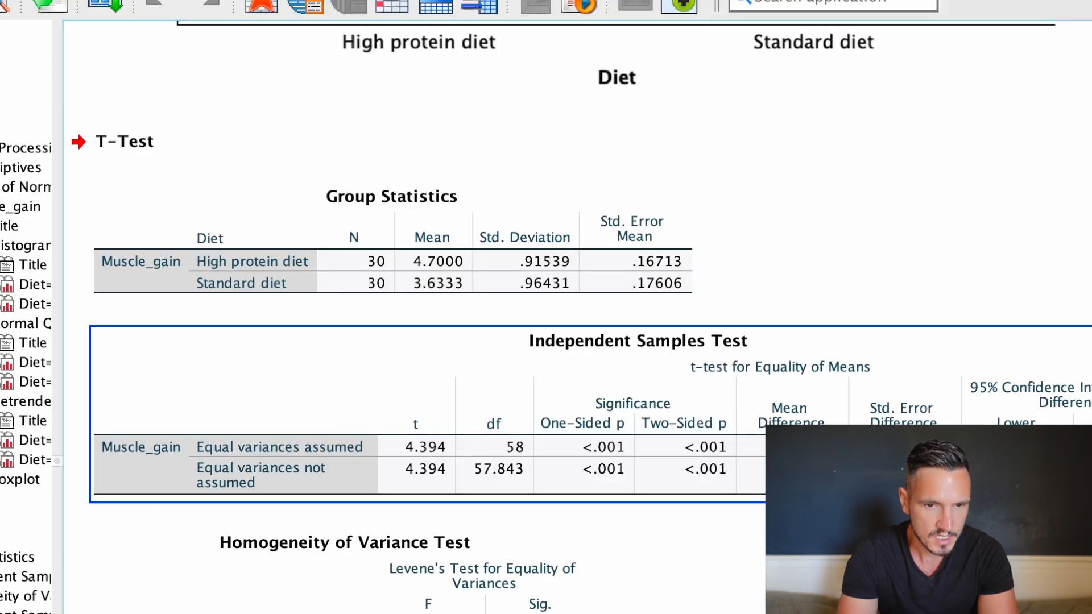
pyautogui.scroll(-2, 287, 436)
pyautogui.click(278, 496)
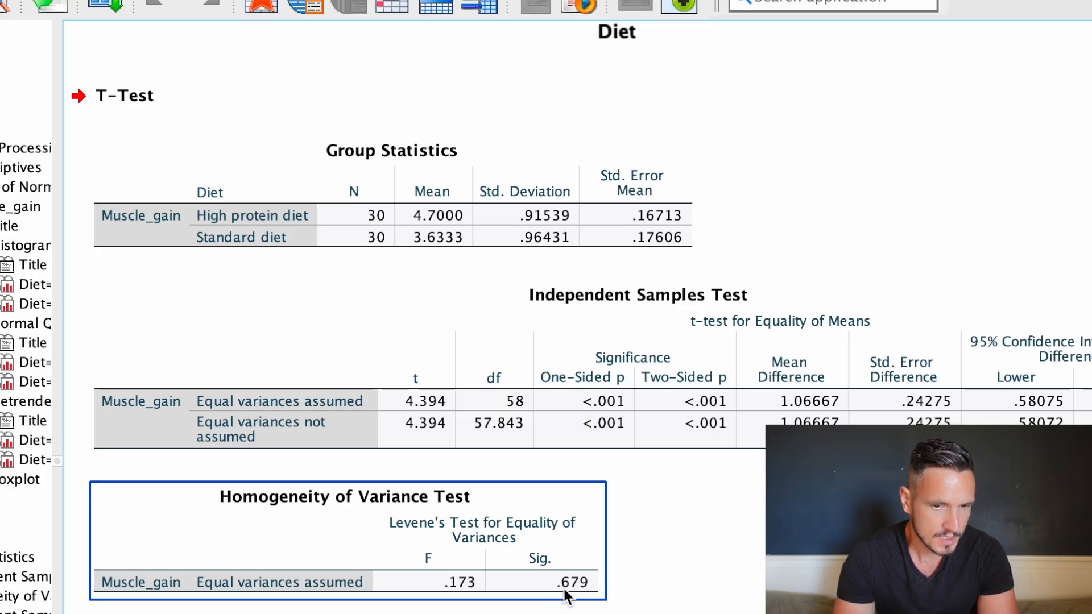
pyautogui.click(647, 585)
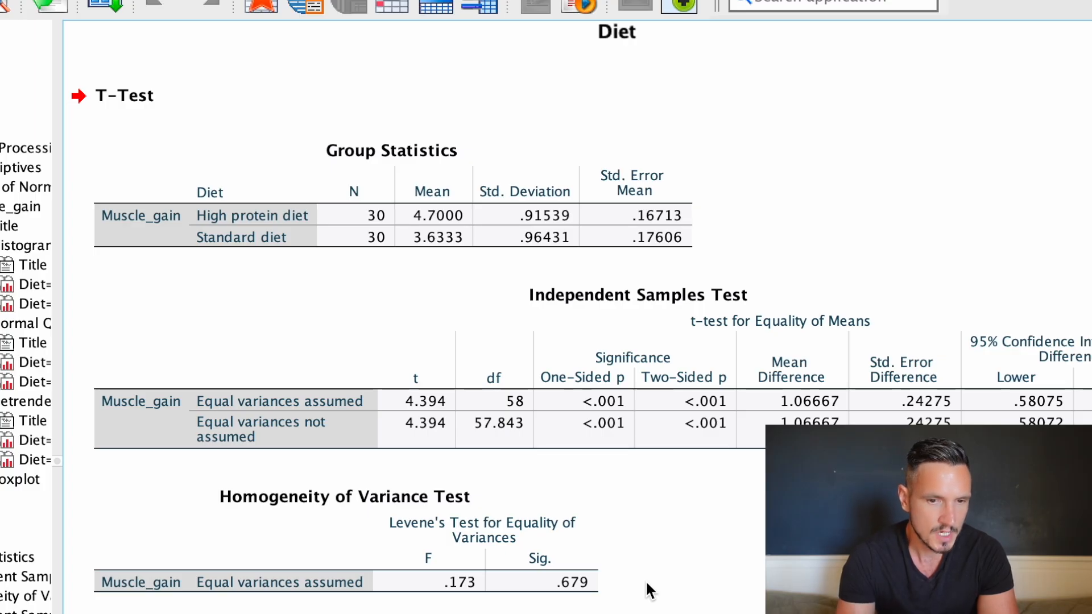
pyautogui.click(562, 581)
pyautogui.click(484, 428)
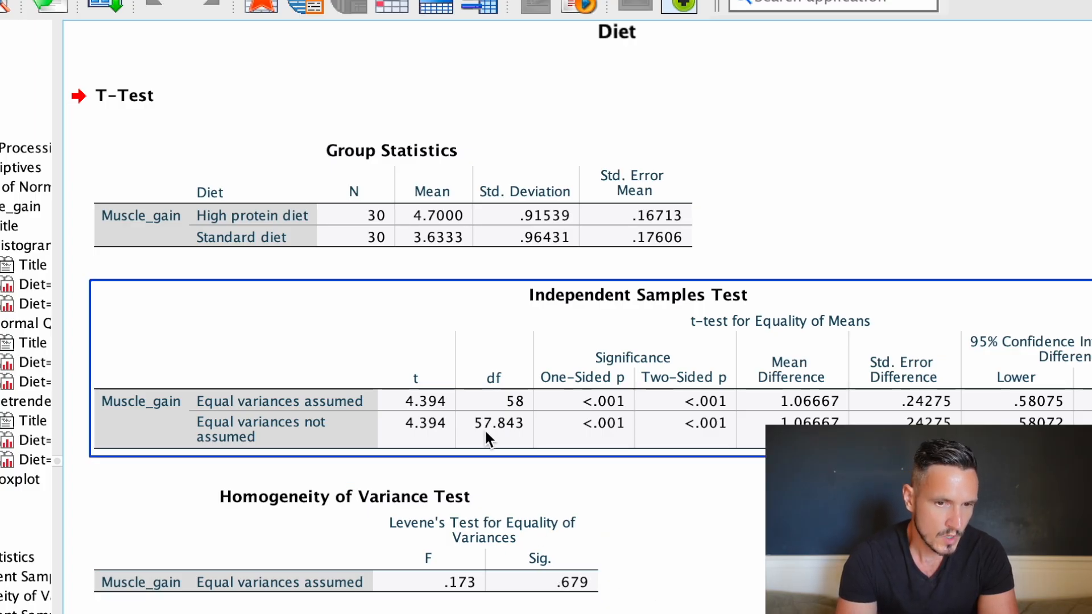
# Recheck Levene's significance in the Homogeneity of Variance Test table against the equal-variances-assumed row of the Independent Samples Test table.
pyautogui.click(459, 485)
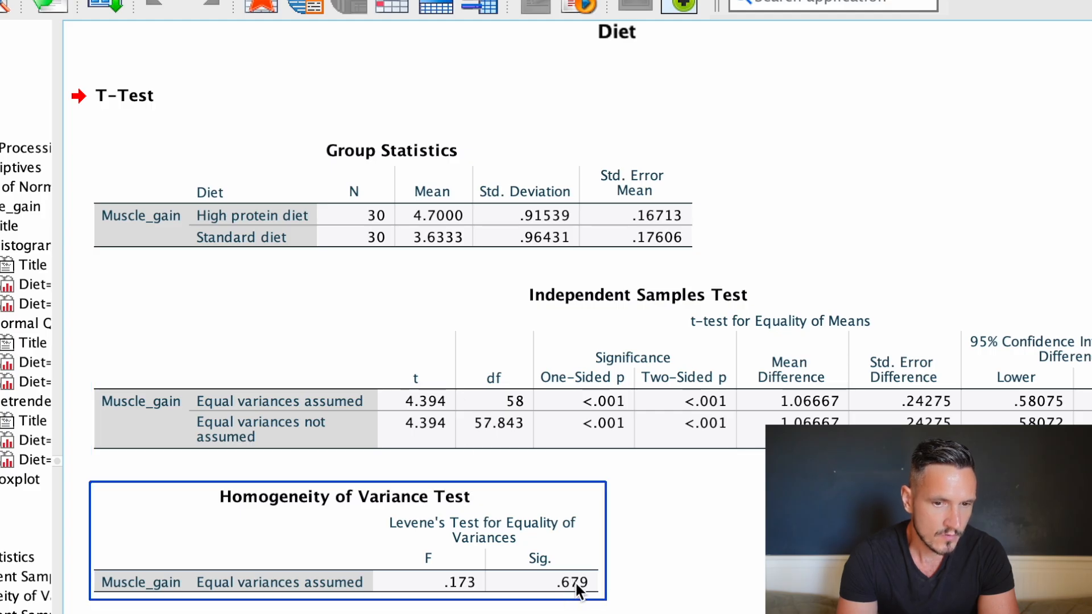
pyautogui.click(219, 400)
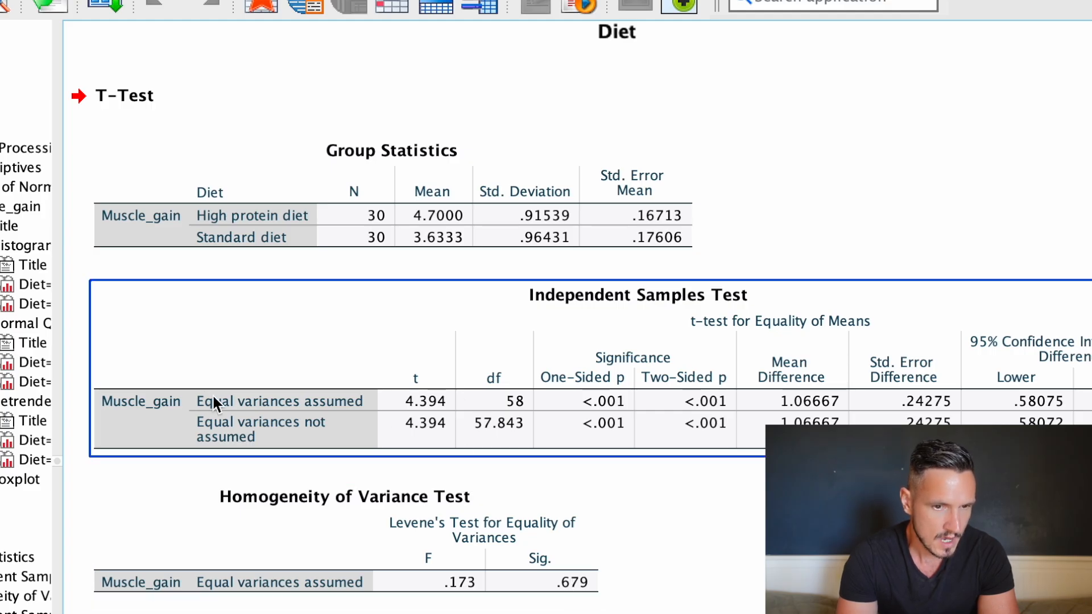
pyautogui.click(575, 580)
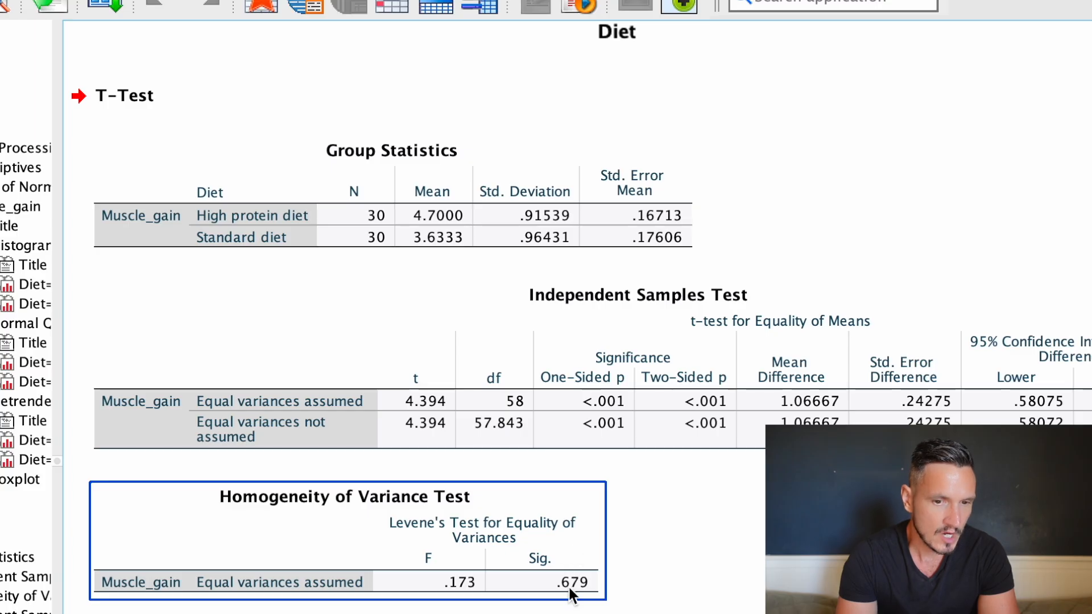
pyautogui.click(584, 603)
pyautogui.click(586, 599)
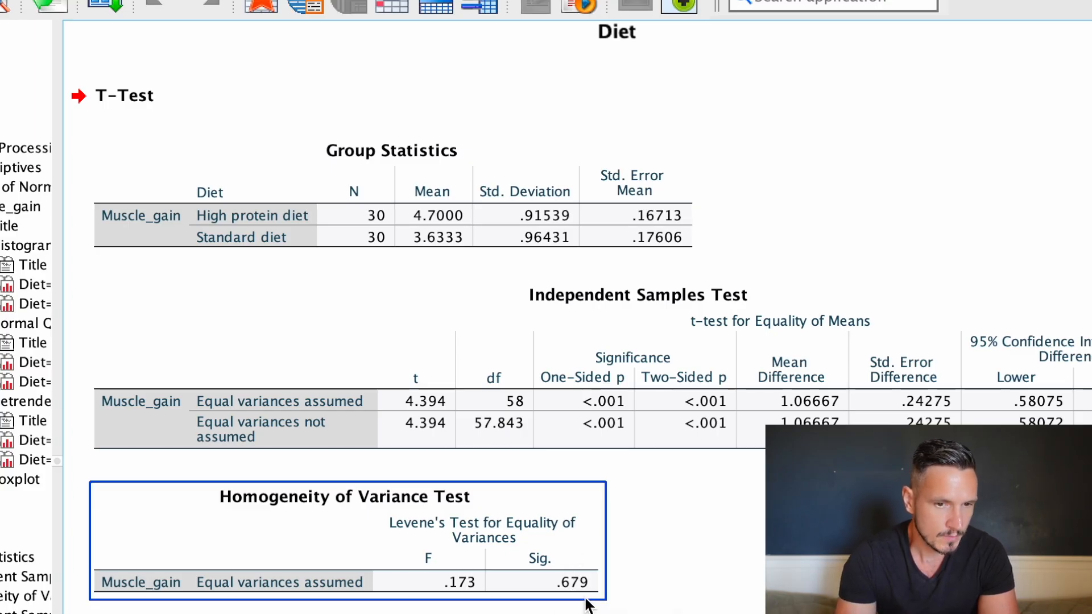
# Examine the one-sided and two-sided p values in the Independent Samples Test table and the diet means in the Group Statistics table.
pyautogui.click(299, 440)
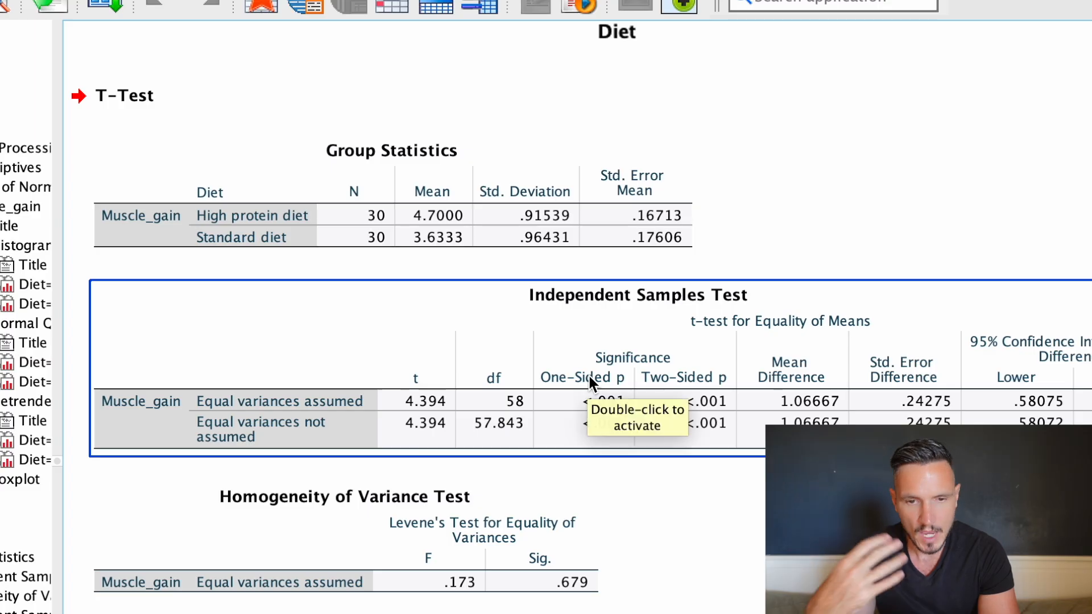
pyautogui.click(678, 381)
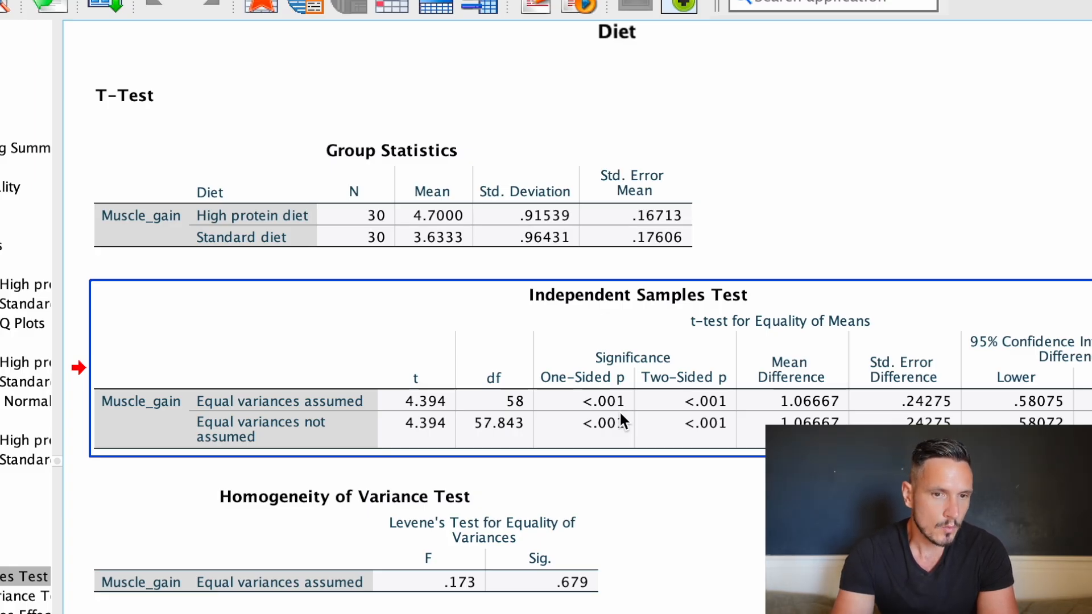
pyautogui.click(586, 245)
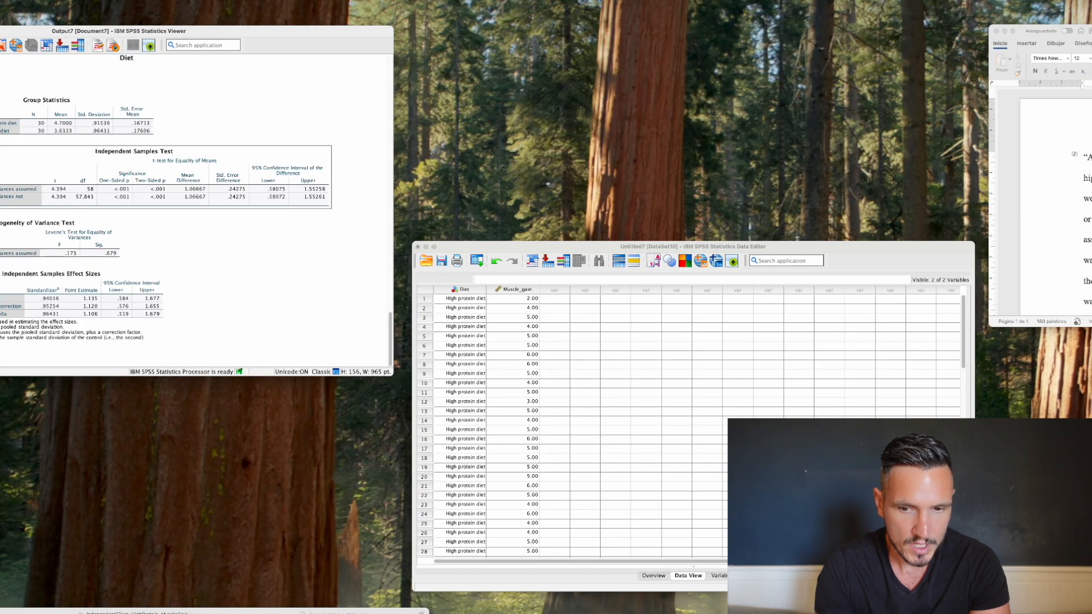
# Switch to the Example results document in Word and read its opening sentence and the Shapiro–Wilk sentence.
pyautogui.click(1053, 182)
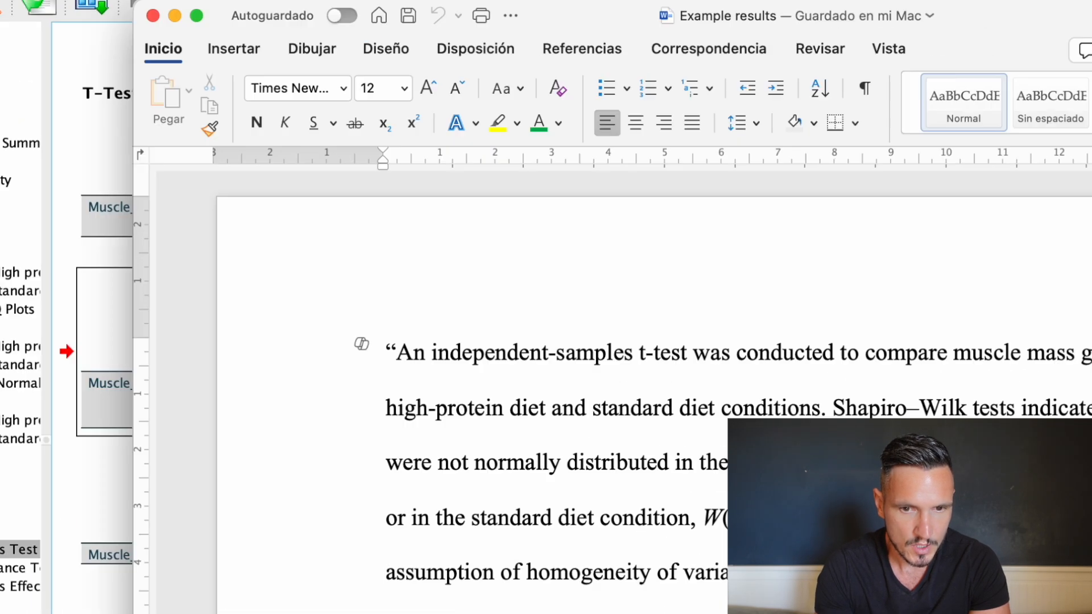
pyautogui.scroll(-2, 619, 246)
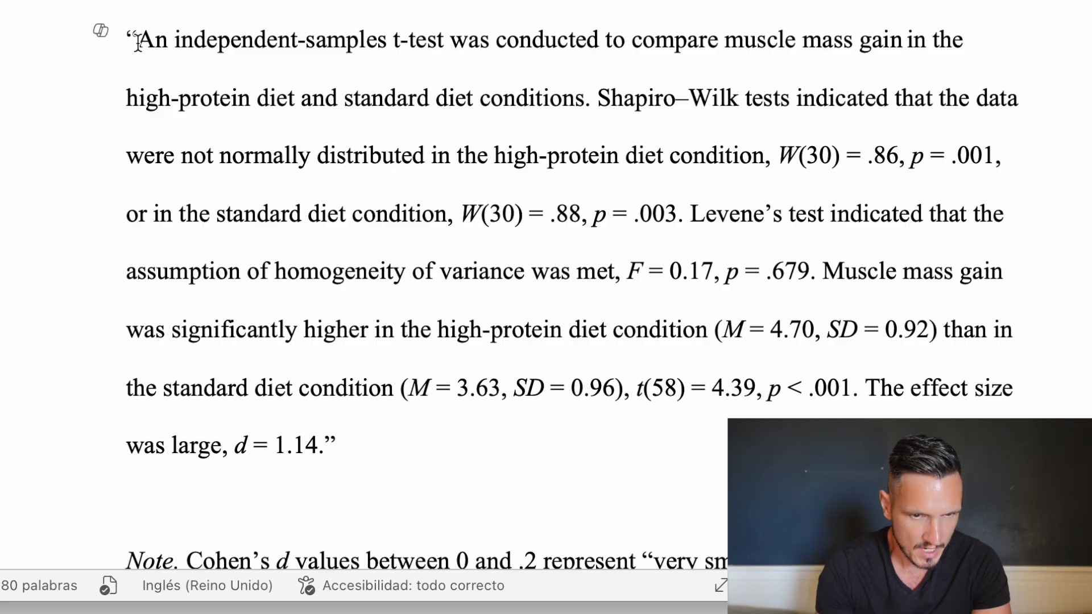
pyautogui.moveTo(138, 47); pyautogui.dragTo(566, 102)
pyautogui.click(649, 160)
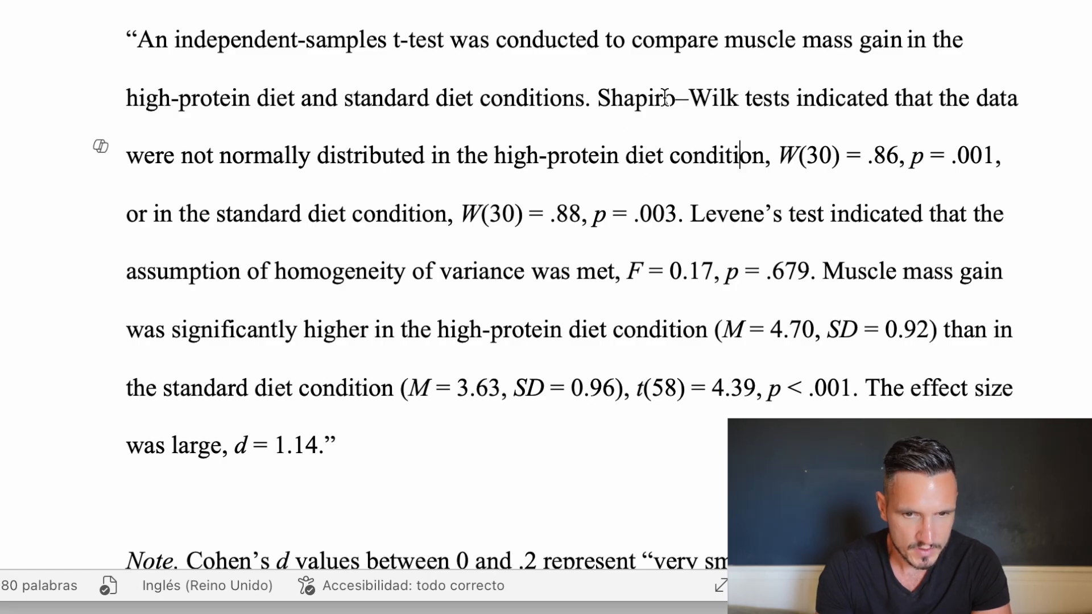
pyautogui.moveTo(602, 97); pyautogui.dragTo(672, 220)
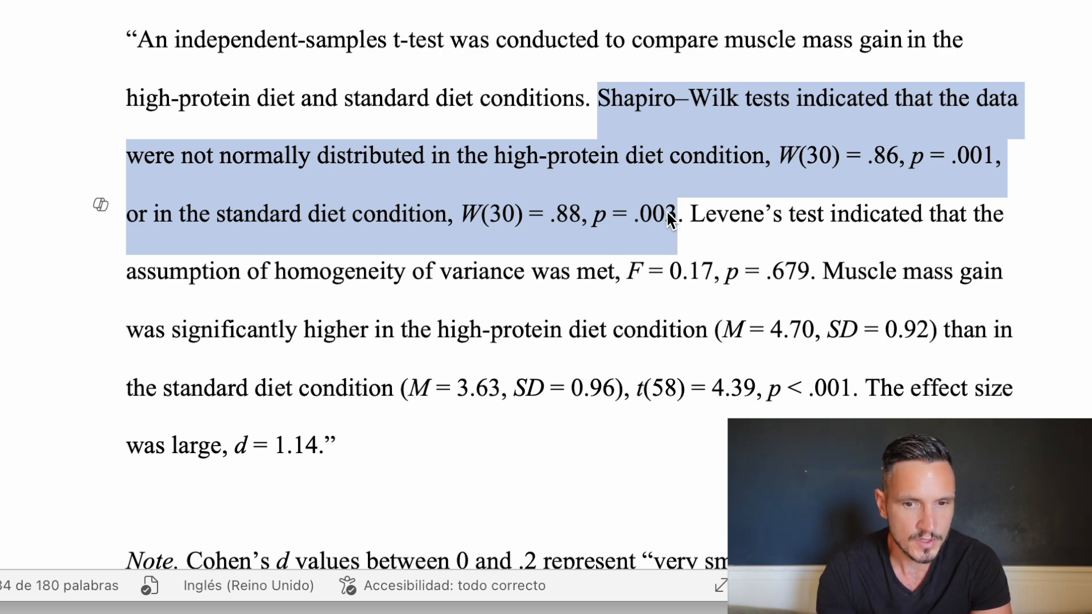
pyautogui.click(666, 211)
pyautogui.click(770, 174)
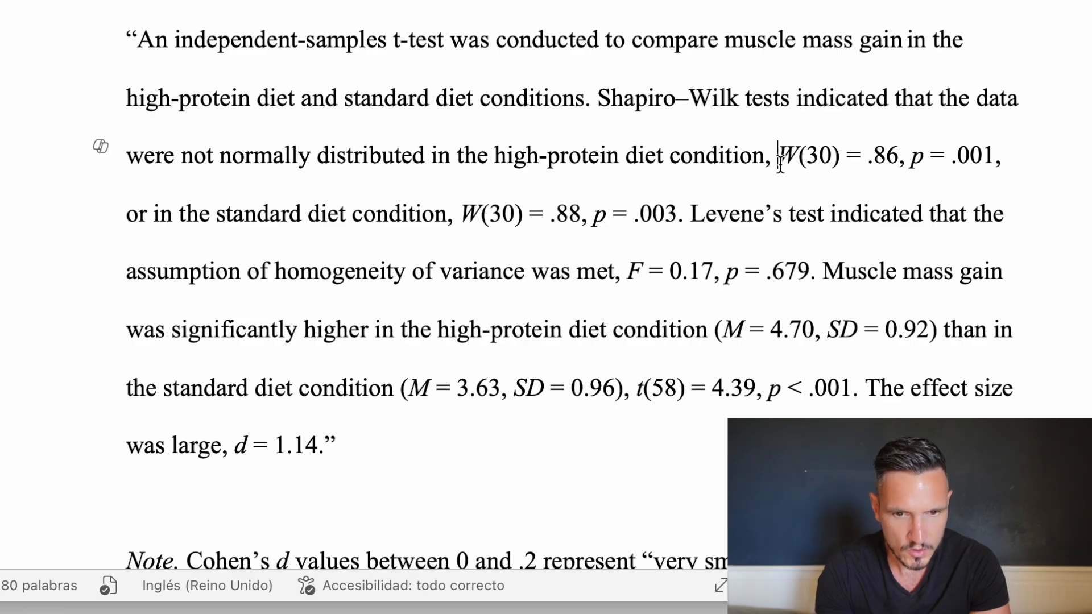
# Compare the reported Shapiro–Wilk statistic, degrees of freedom and p value for the high-protein diet with the Tests of Normality table in SPSS.
pyautogui.moveTo(500, 155); pyautogui.dragTo(890, 155)
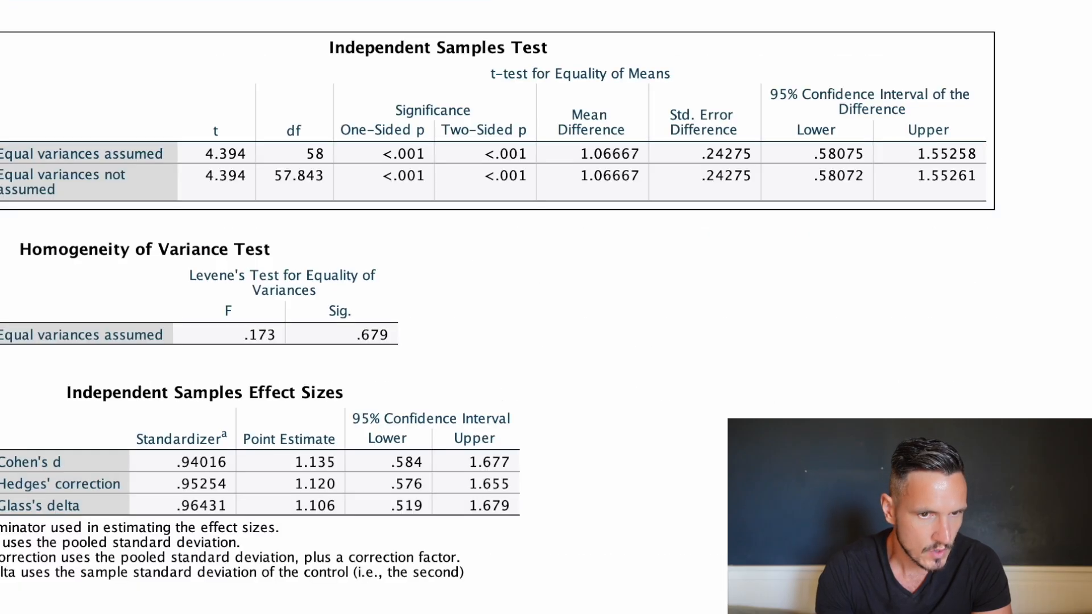
pyautogui.scroll(15, 36, 69)
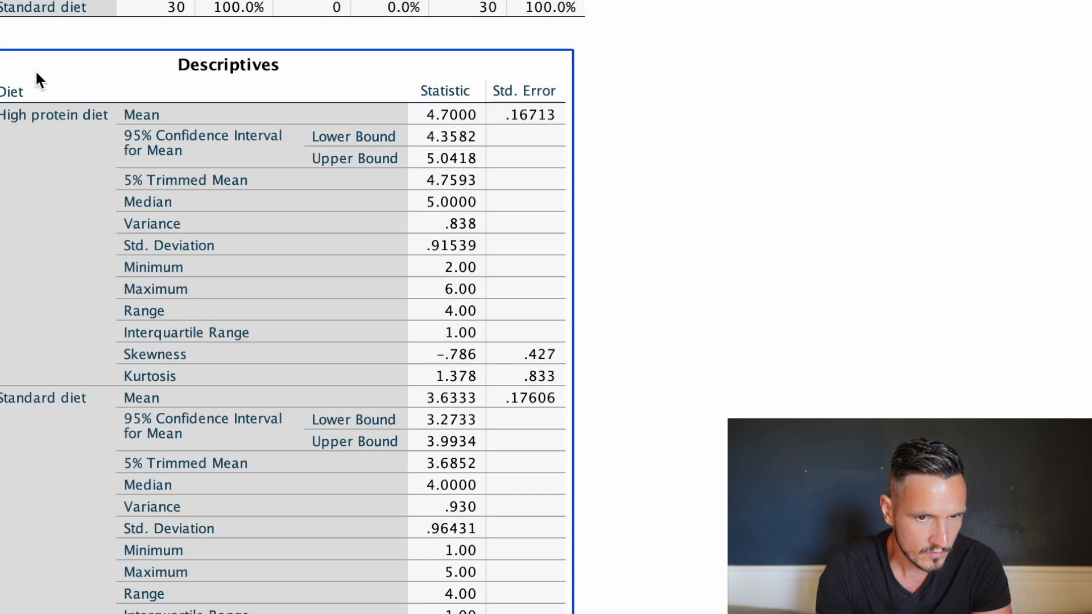
pyautogui.scroll(-10, 36, 69)
pyautogui.click(318, 103)
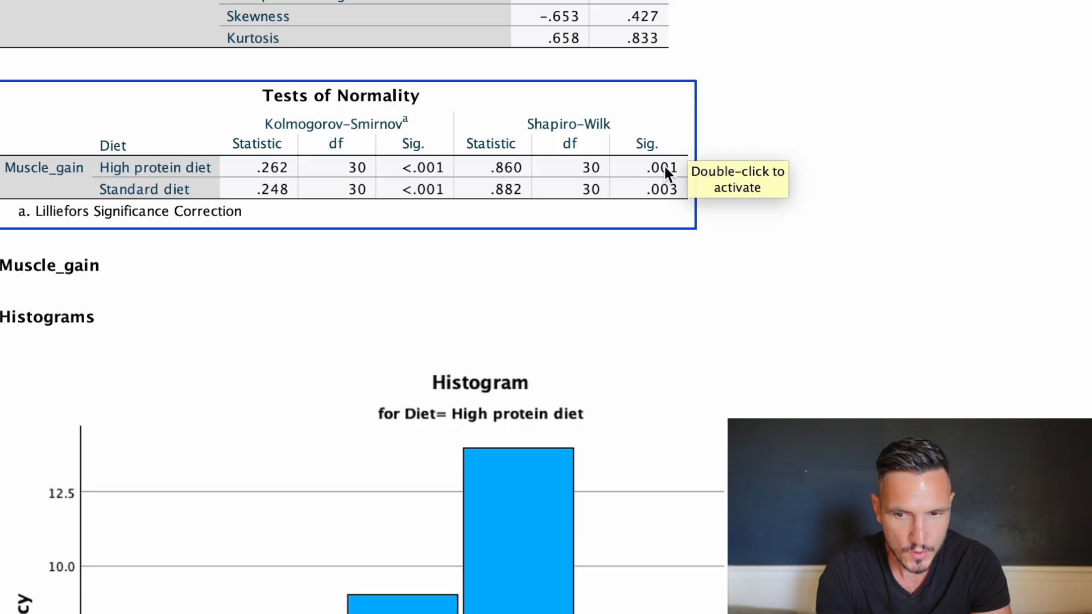
pyautogui.press('super+Tab')
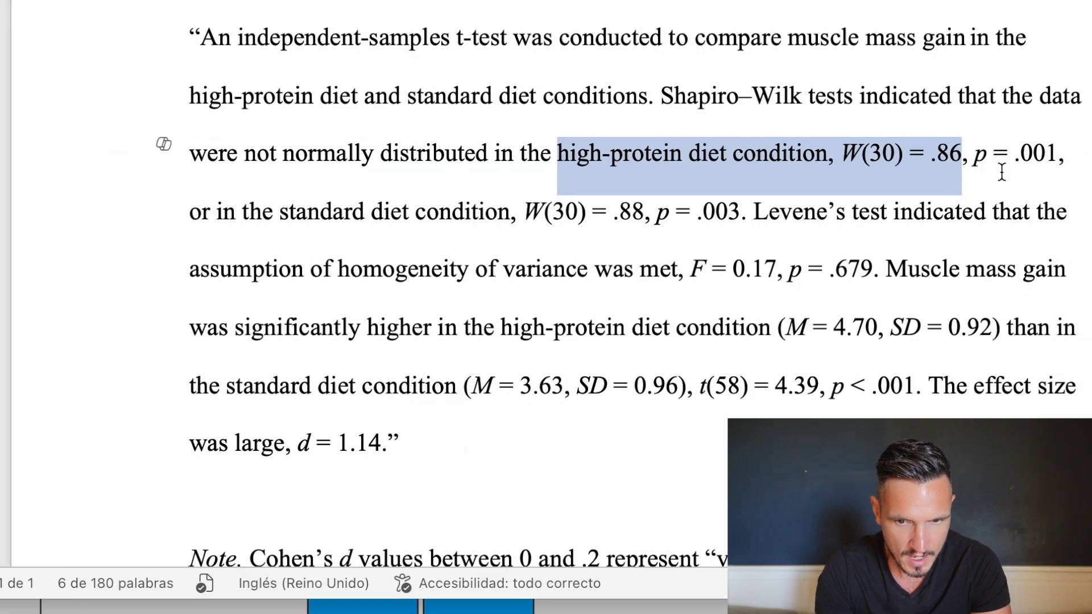
pyautogui.click(1022, 169)
pyautogui.moveTo(871, 168); pyautogui.dragTo(896, 168)
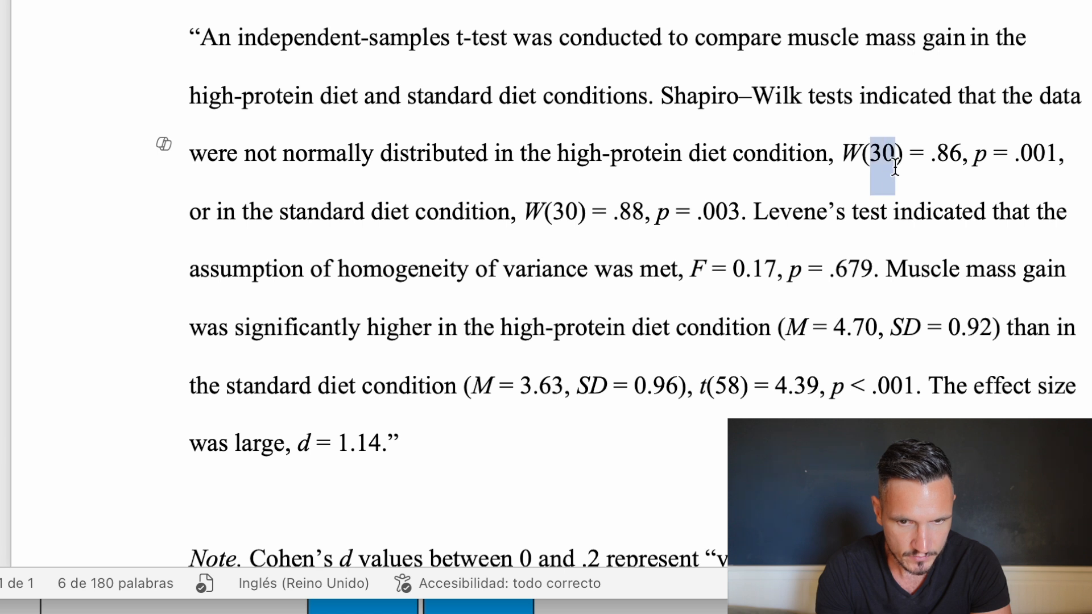
pyautogui.moveTo(973, 165); pyautogui.dragTo(1040, 162)
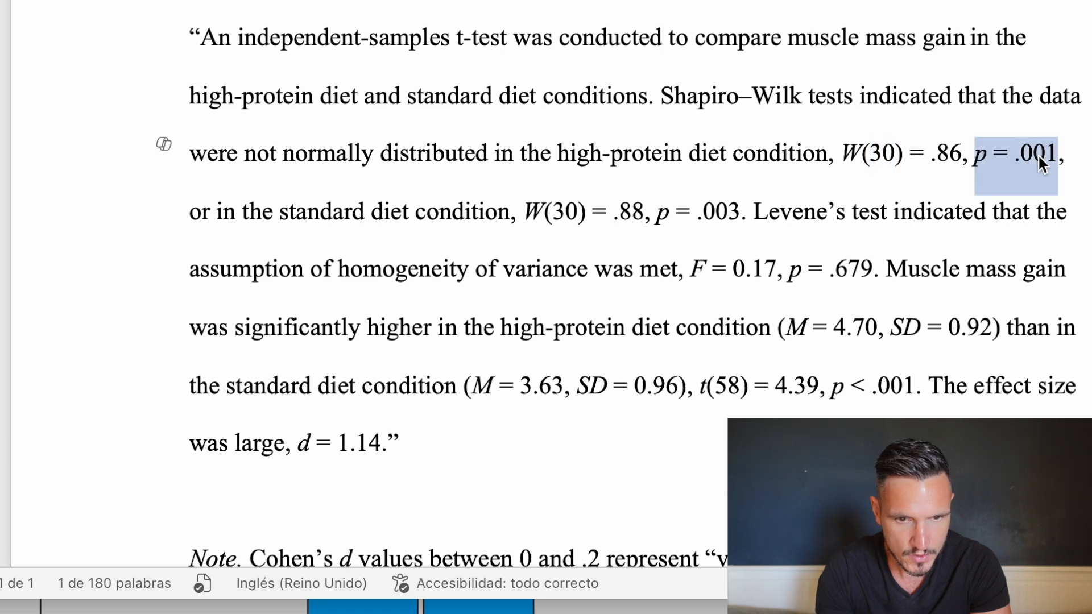
# Compare the reported Shapiro–Wilk result for the standard diet with its row in the SPSS Tests of Normality table.
pyautogui.click(699, 215)
pyautogui.moveTo(539, 214); pyautogui.dragTo(740, 212)
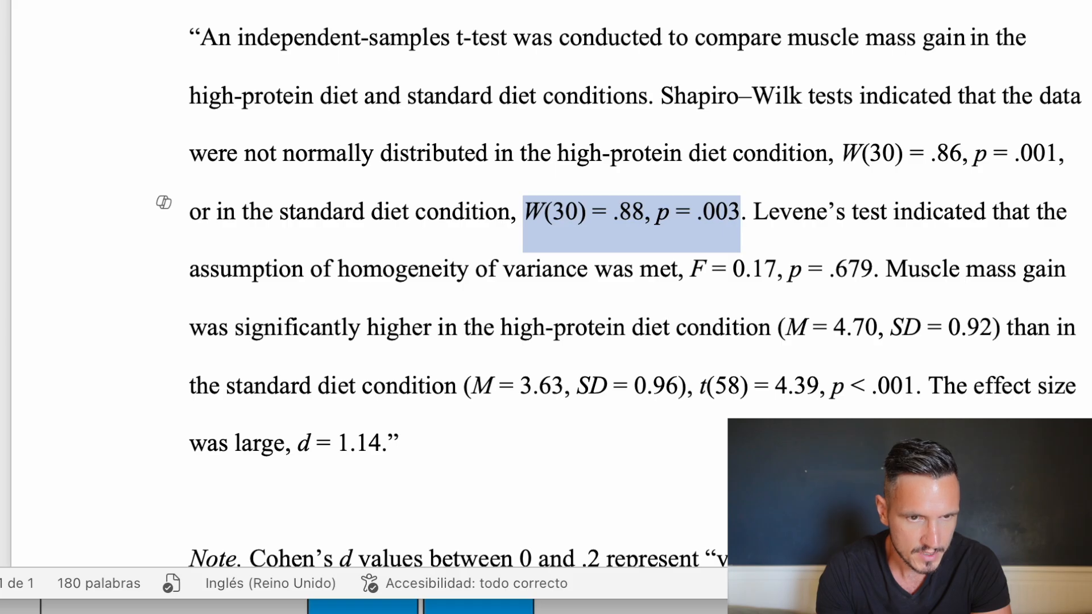
pyautogui.press('super+Tab')
pyautogui.click(484, 185)
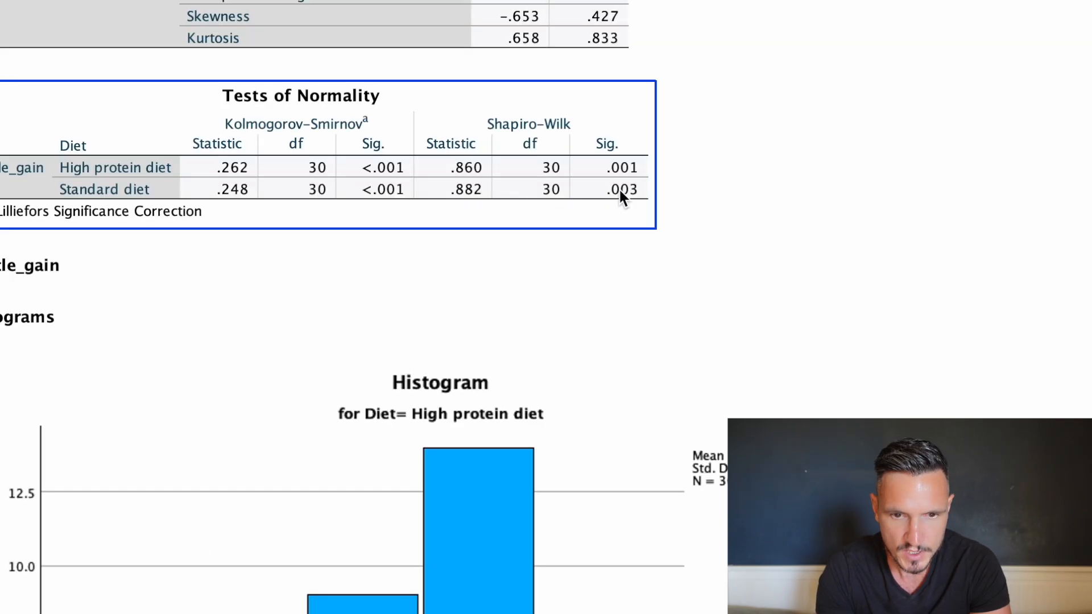
pyautogui.press('super+Tab')
pyautogui.click(753, 211)
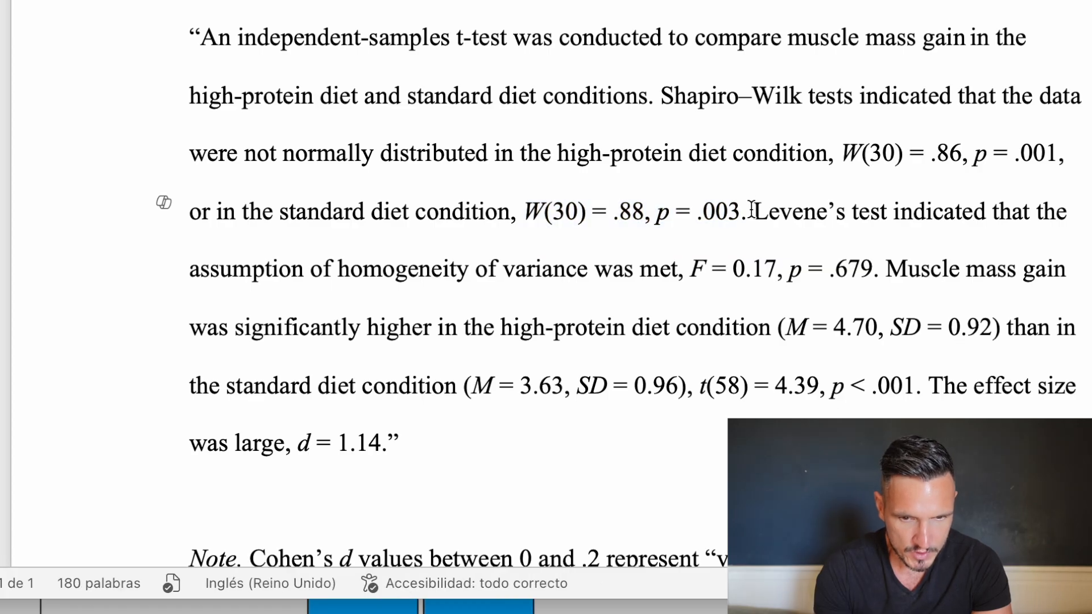
# Check the Levene's test F and p values reported in the Word document against the Homogeneity of Variance Test table in SPSS.
pyautogui.moveTo(753, 212); pyautogui.dragTo(672, 265)
pyautogui.doubleClick(699, 272)
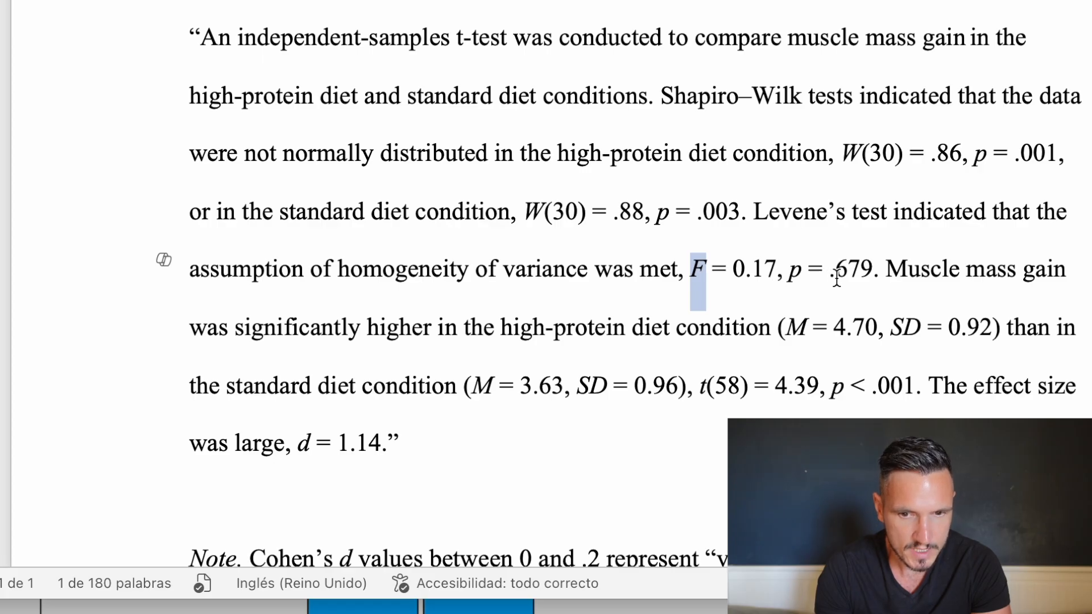
pyautogui.hotkey('ctrl', 'Up')
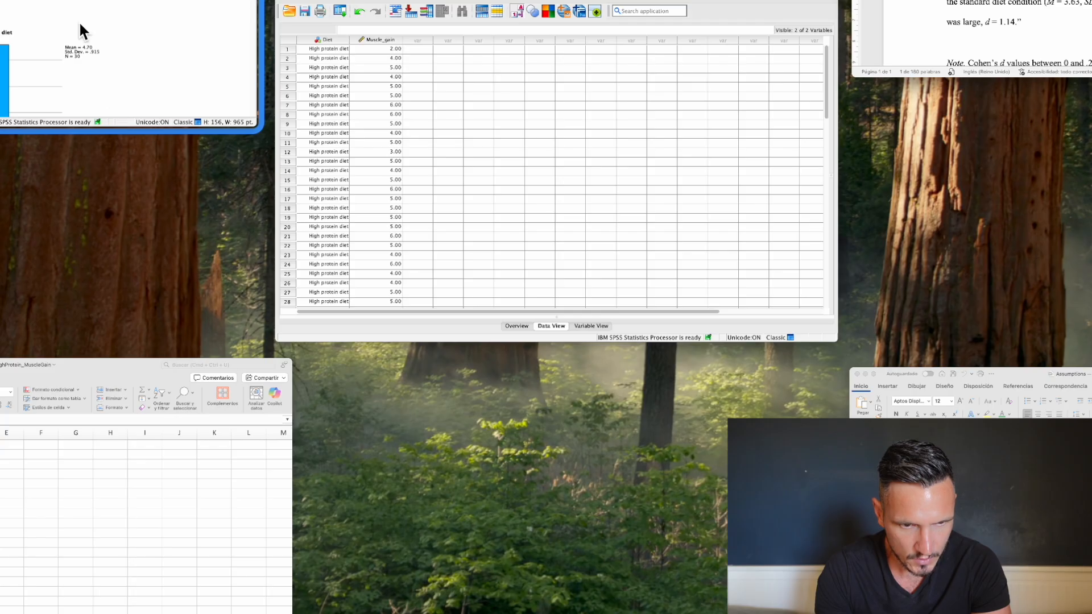
pyautogui.click(80, 24)
pyautogui.scroll(-15, 306, 108)
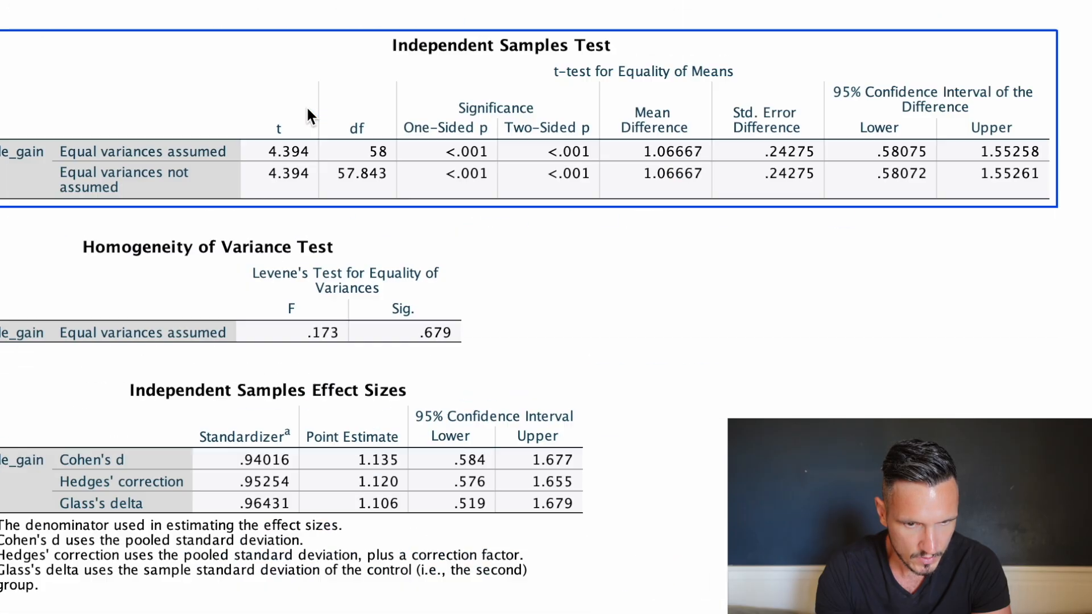
pyautogui.click(317, 307)
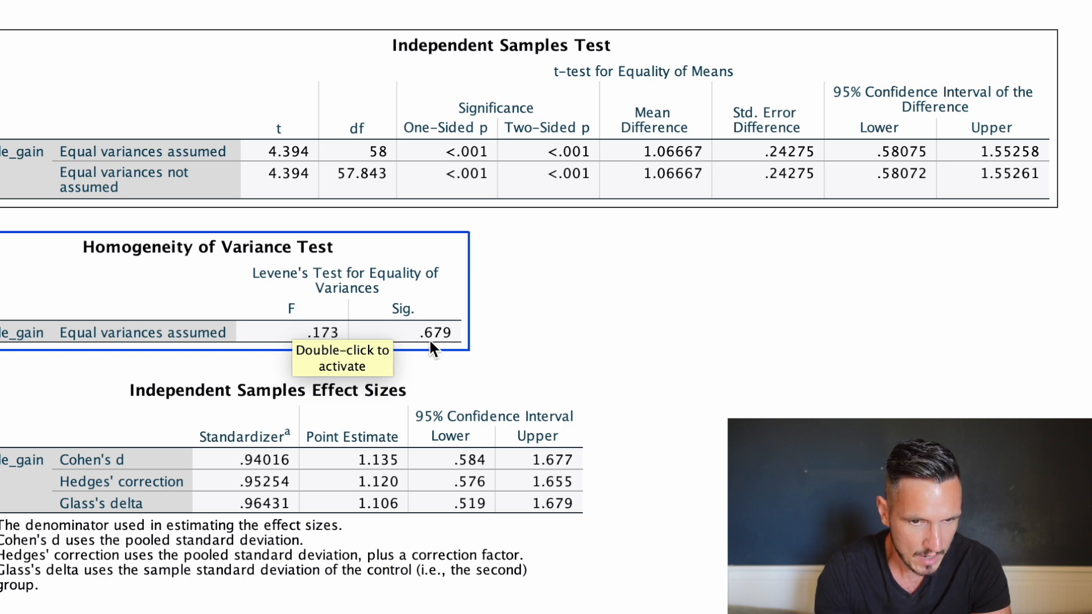
pyautogui.click(609, 390)
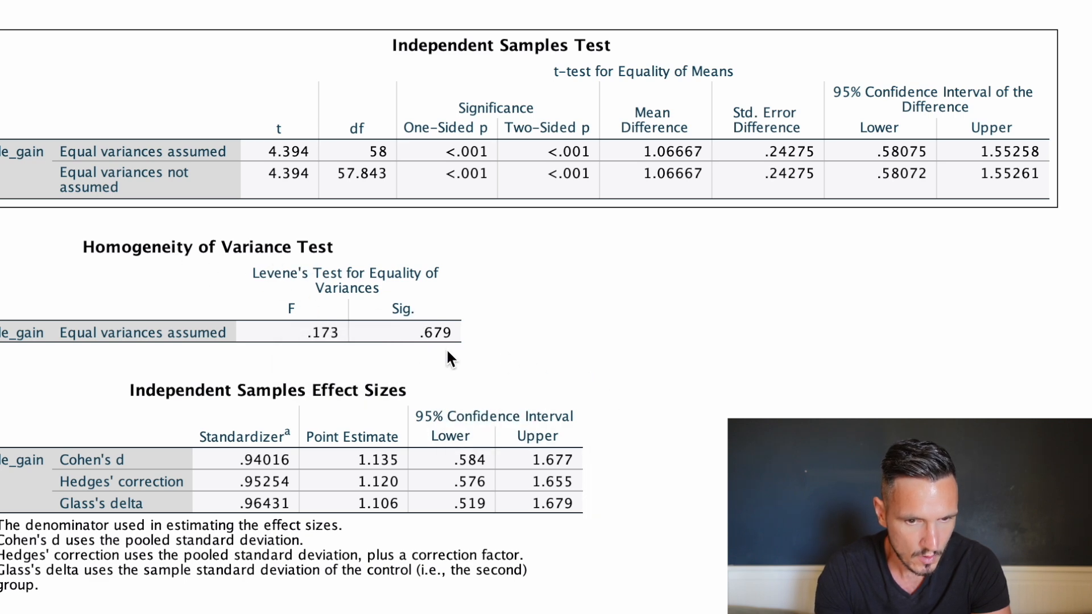
pyautogui.click(423, 343)
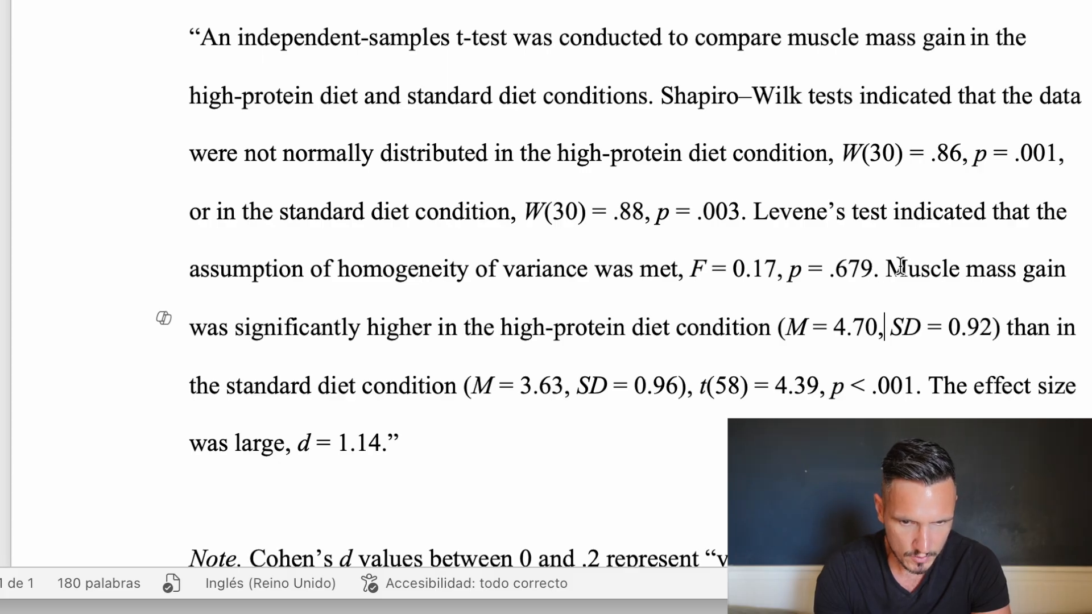
# Read the report's sentence on muscle mass gain, including each diet's mean and standard deviation and the t-test result.
pyautogui.moveTo(888, 269); pyautogui.dragTo(915, 389)
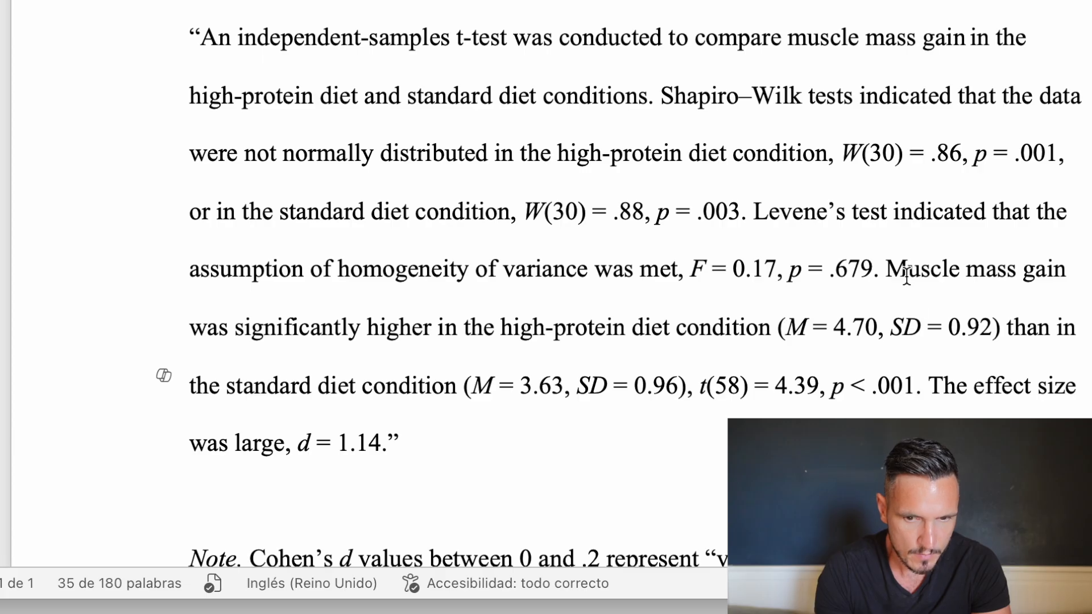
pyautogui.moveTo(890, 268); pyautogui.dragTo(458, 377)
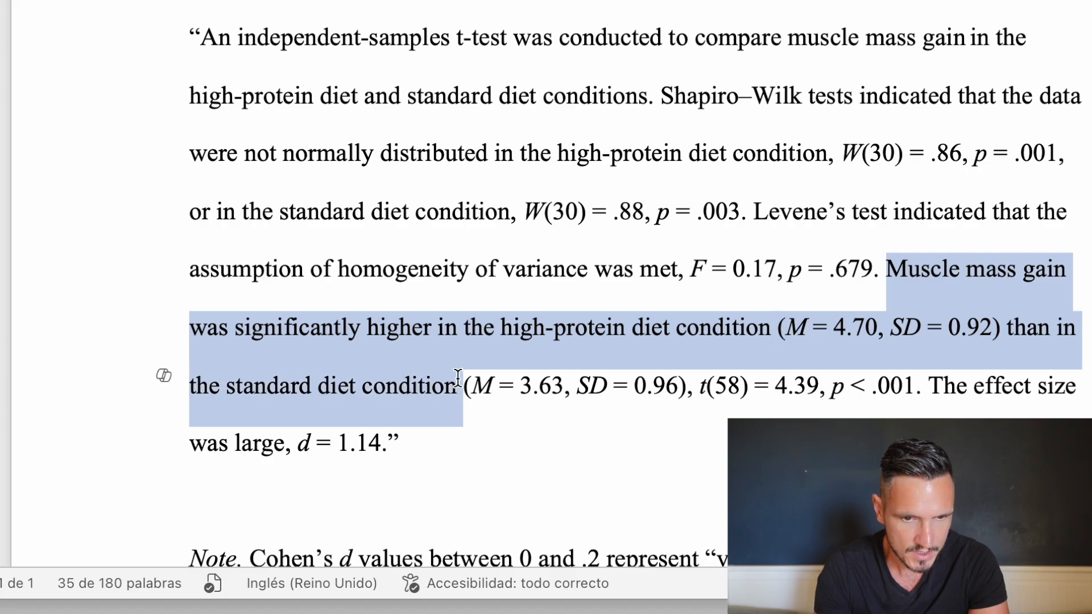
pyautogui.click(769, 385)
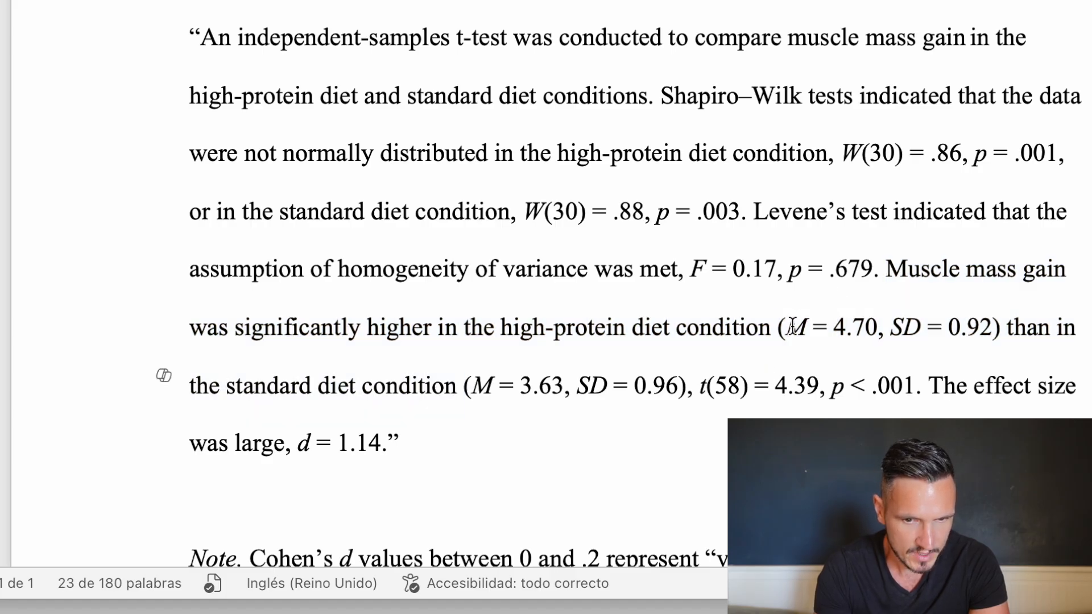
pyautogui.moveTo(788, 325); pyautogui.dragTo(685, 382)
pyautogui.click(831, 383)
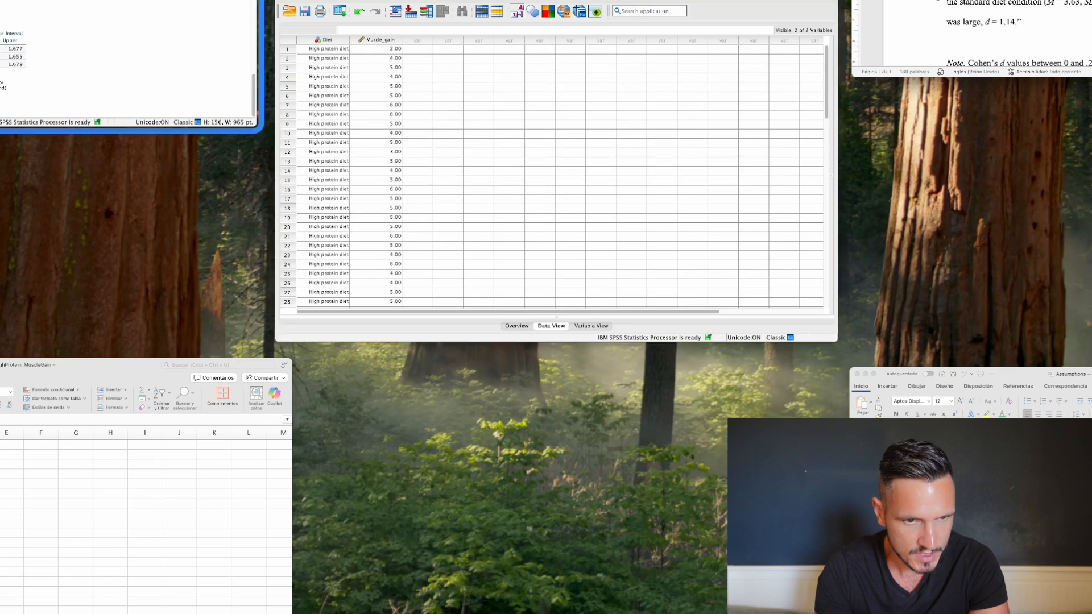
# Return to the SPSS output to check the group statistics, and review the standard diet's mean and standard deviation and the t value in the report.
pyautogui.click(90, 12)
pyautogui.scroll(3, 437, 381)
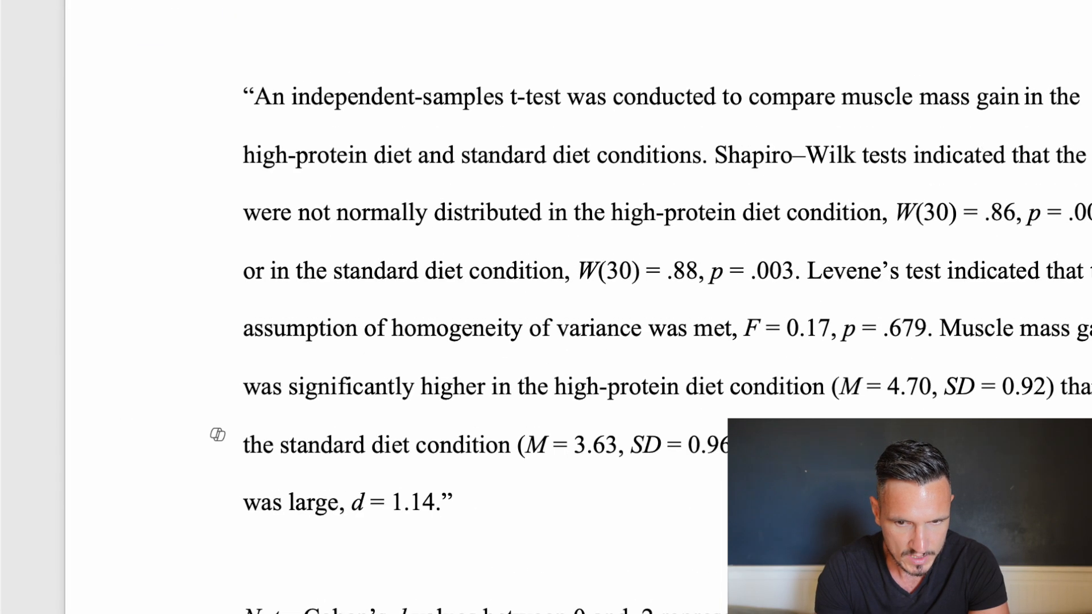
pyautogui.moveTo(527, 445); pyautogui.dragTo(766, 453)
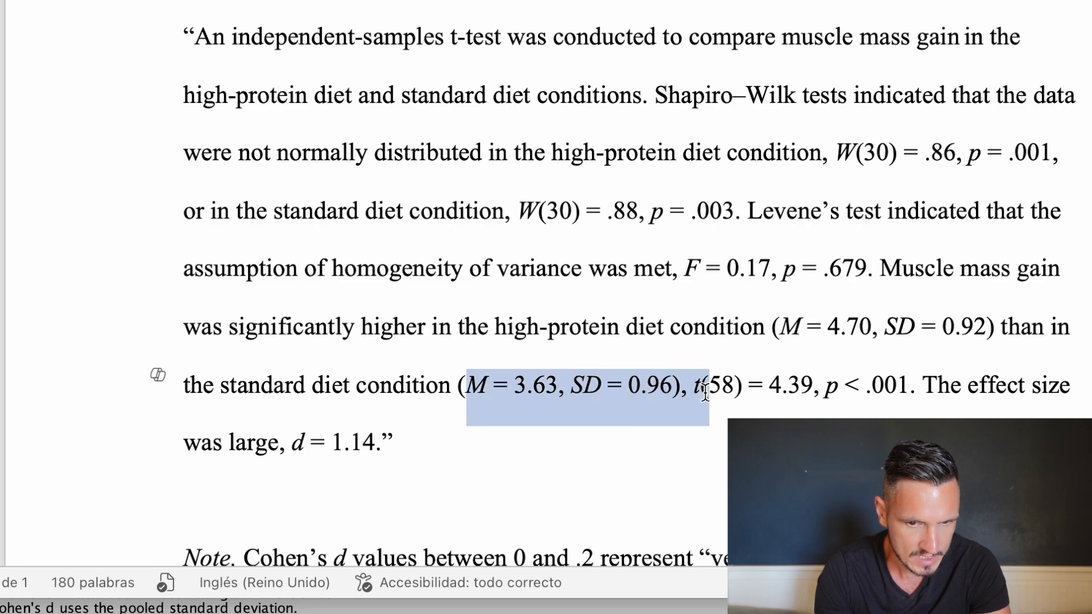
pyautogui.moveTo(706, 393); pyautogui.dragTo(676, 400)
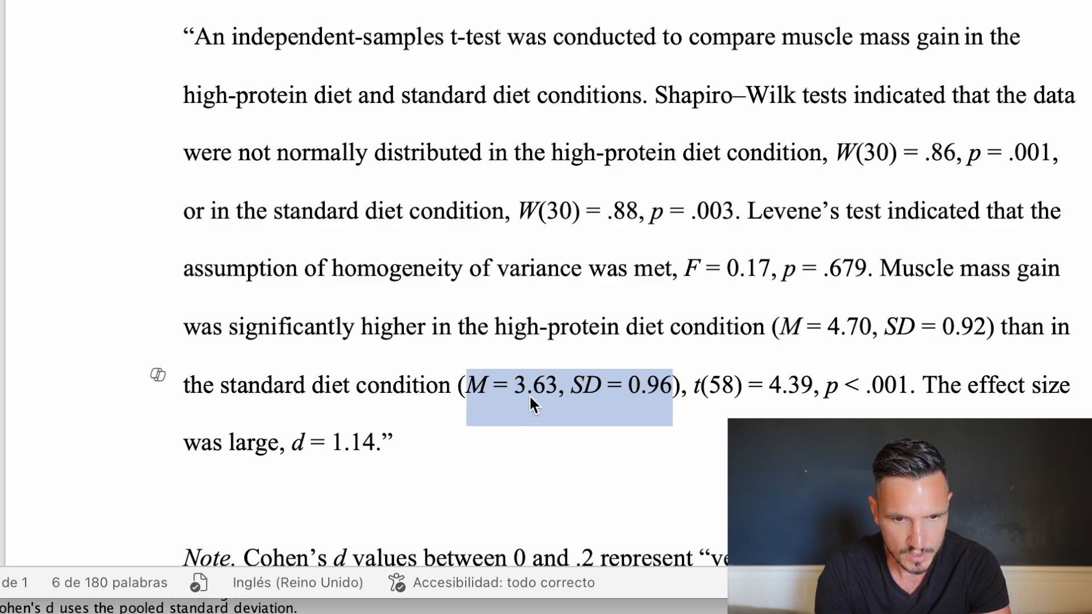
pyautogui.click(690, 439)
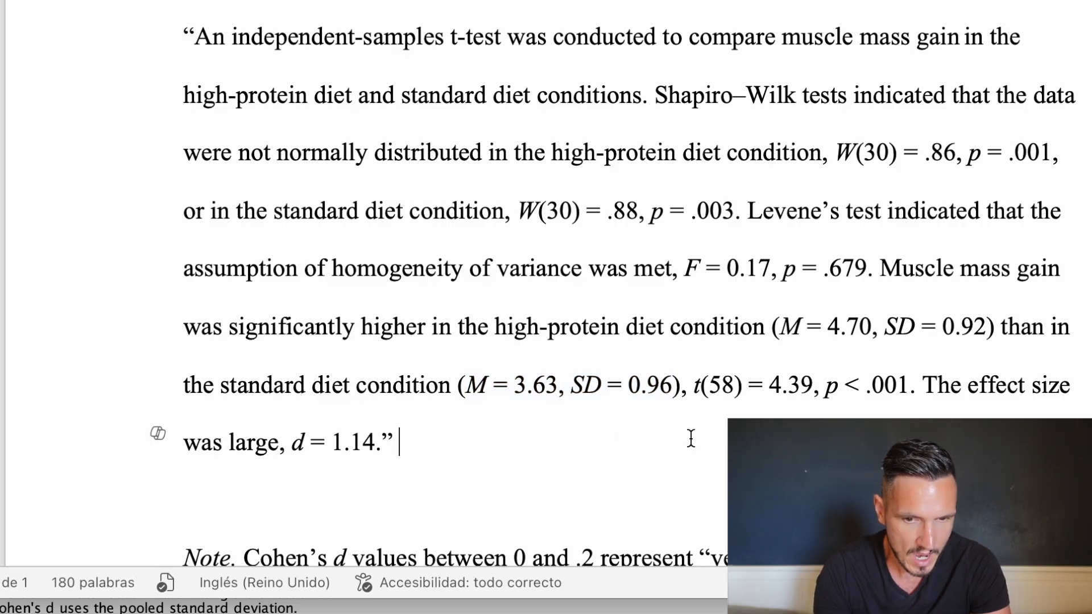
pyautogui.click(693, 388)
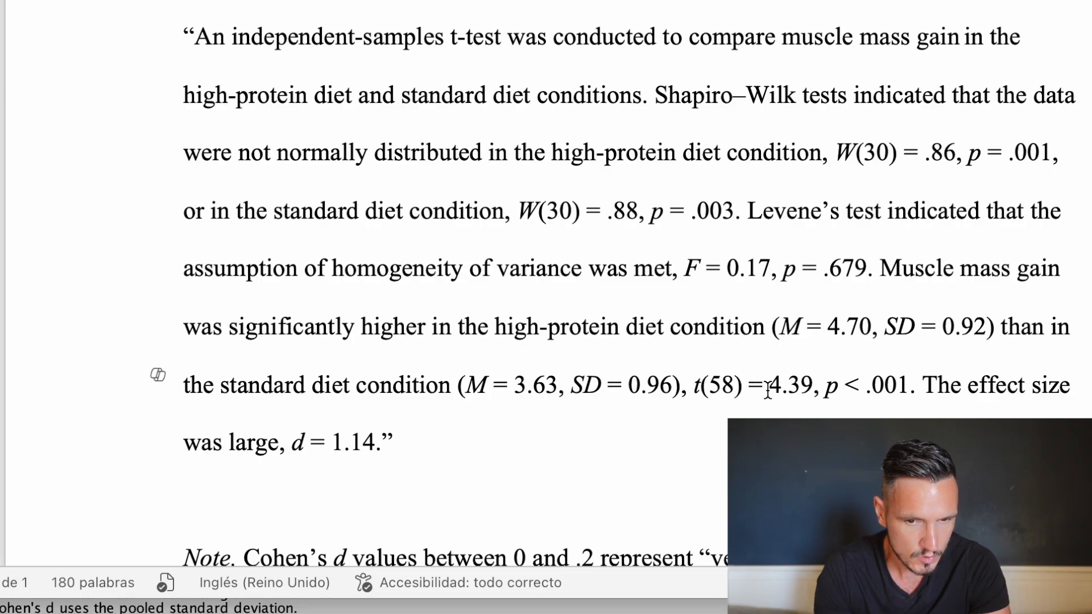
# Compare the t value, degrees of freedom and p value in the report with the Independent Samples Test table in SPSS.
pyautogui.hotkey('ctrl', 'Up')
pyautogui.click(230, 108)
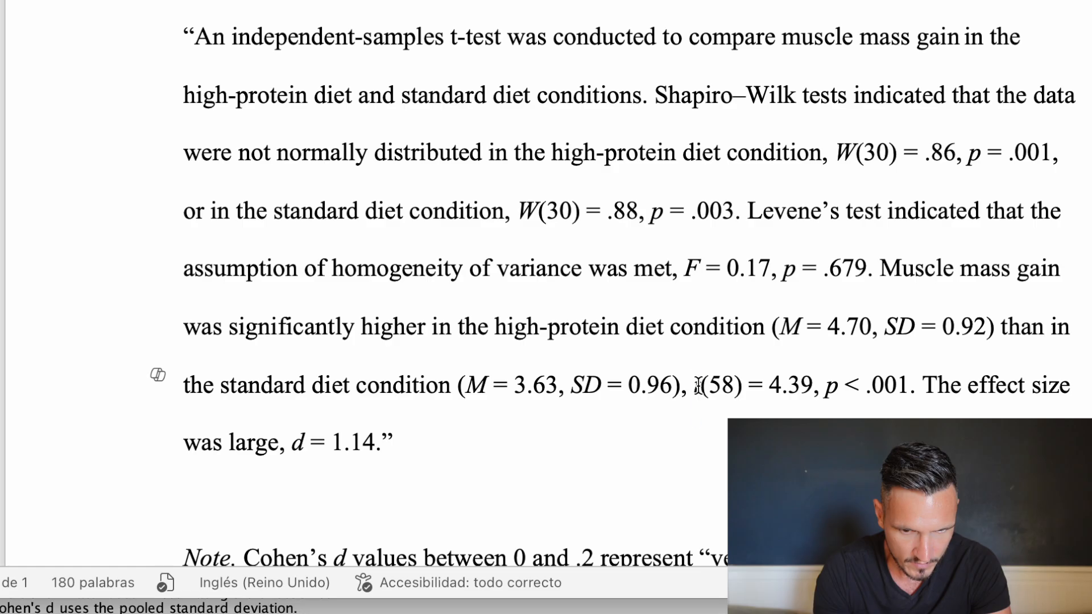
pyautogui.moveTo(698, 385); pyautogui.dragTo(846, 387)
pyautogui.click(762, 399)
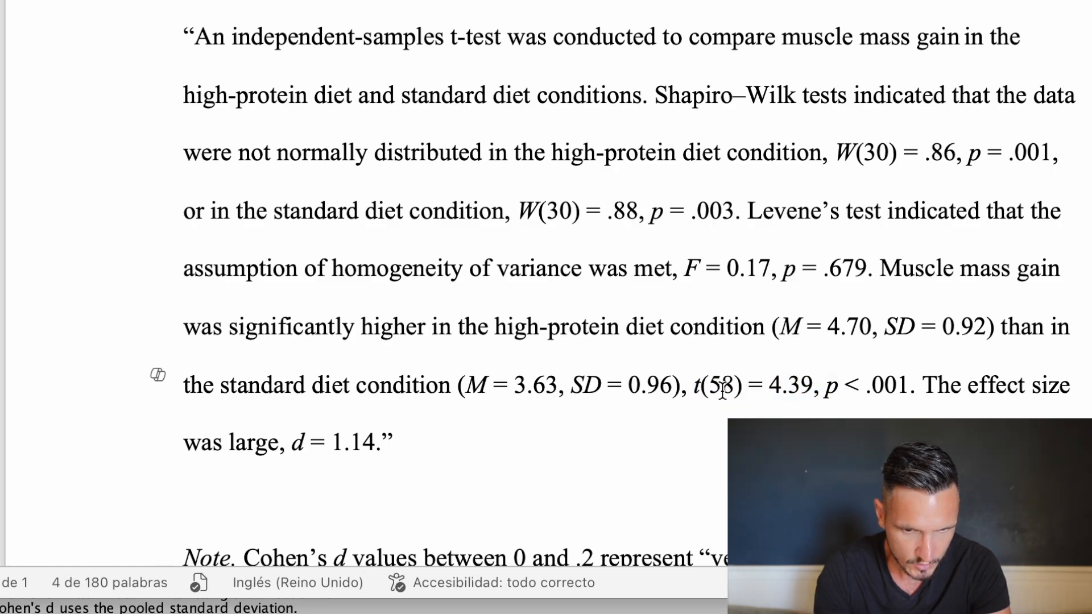
# Review the report's effect size sentence and check its d value against Cohen's d in the SPSS Independent Samples Effect Sizes table.
pyautogui.moveTo(776, 391); pyautogui.dragTo(434, 456)
pyautogui.click(899, 428)
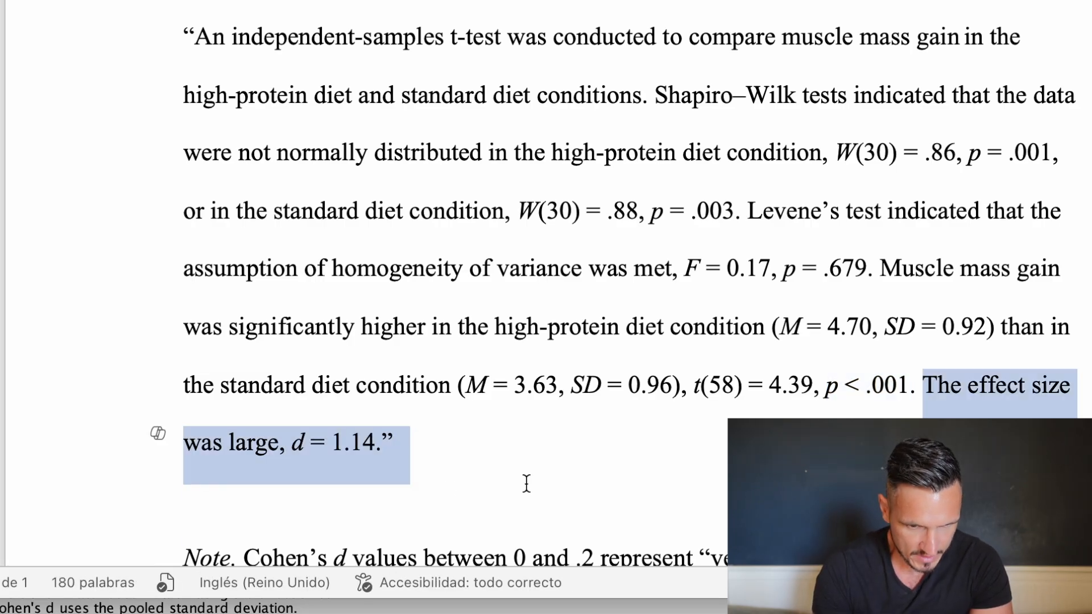
pyautogui.scroll(-5, 434, 456)
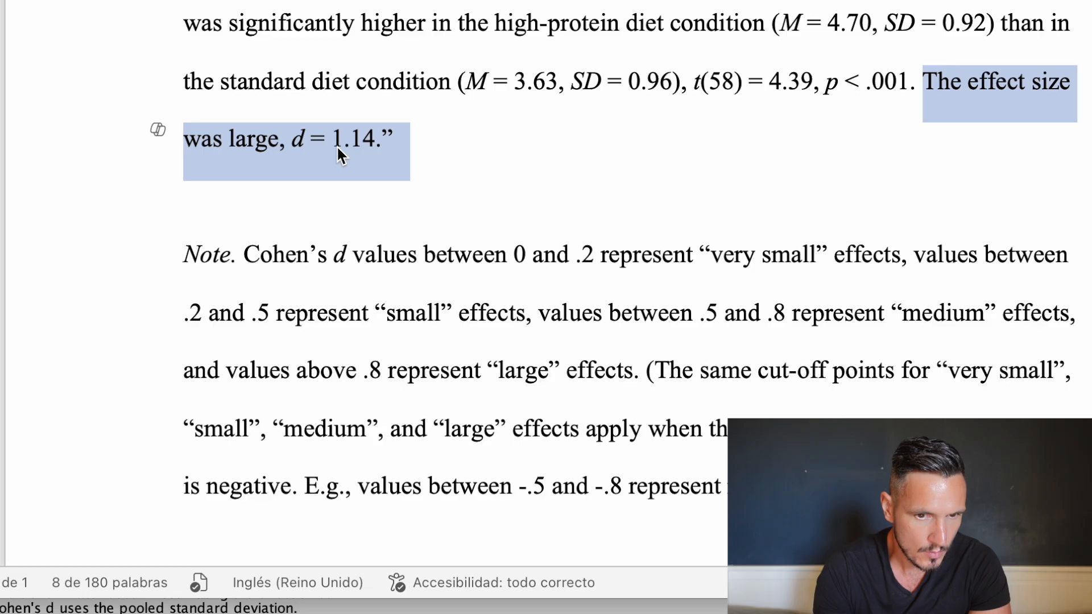
pyautogui.click(386, 148)
pyautogui.hotkey('ctrl', 'Up')
pyautogui.click(224, 108)
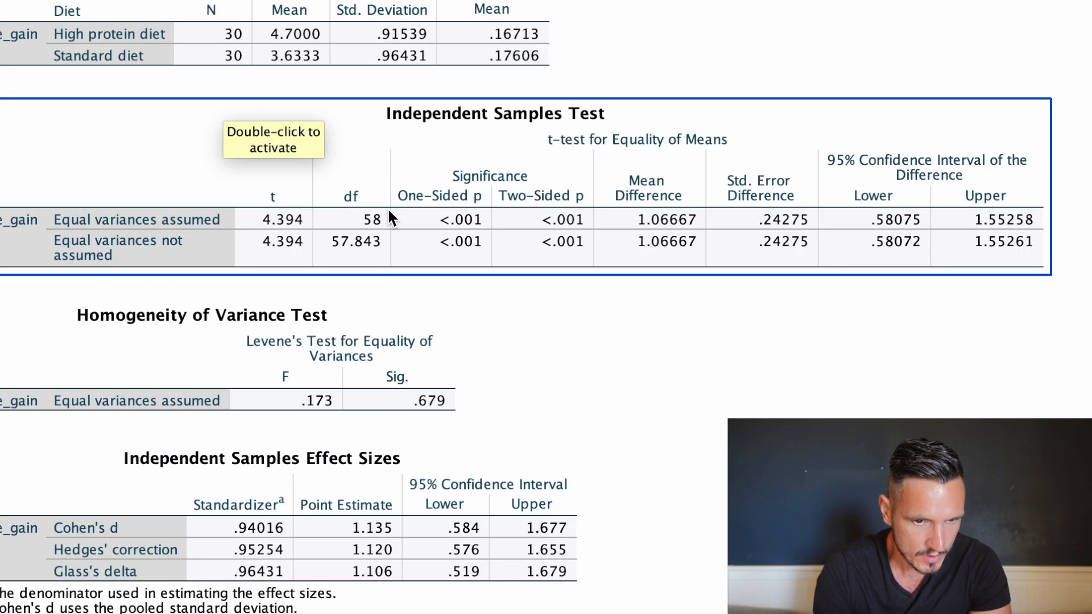
pyautogui.scroll(-3, 389, 245)
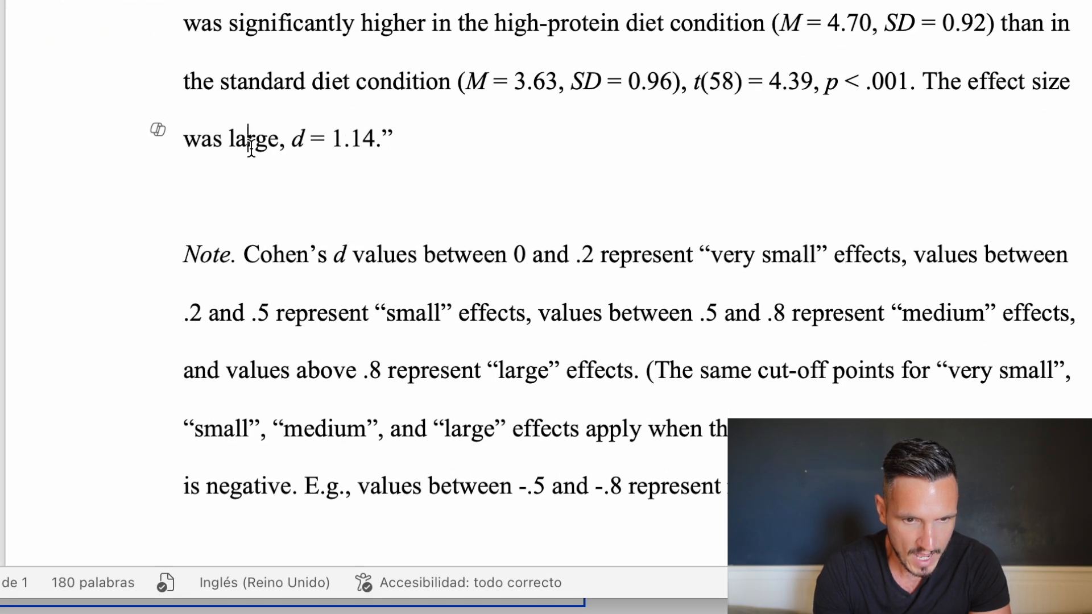
# Review the word "large" in the report's effect size sentence and read the note on Cohen's d cut-offs, highlighting "very small" effects.
pyautogui.doubleClick(251, 147)
pyautogui.scroll(-5, 251, 147)
pyautogui.moveTo(183, 103); pyautogui.dragTo(922, 259)
pyautogui.click(802, 277)
pyautogui.scroll(3, 427, 151)
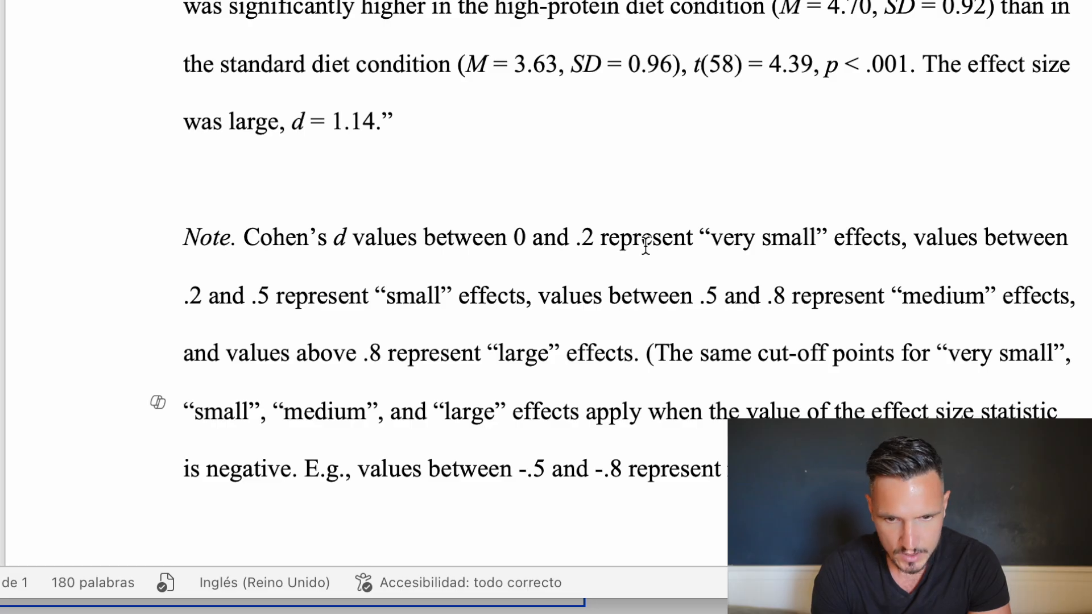
pyautogui.moveTo(739, 246); pyautogui.dragTo(900, 246)
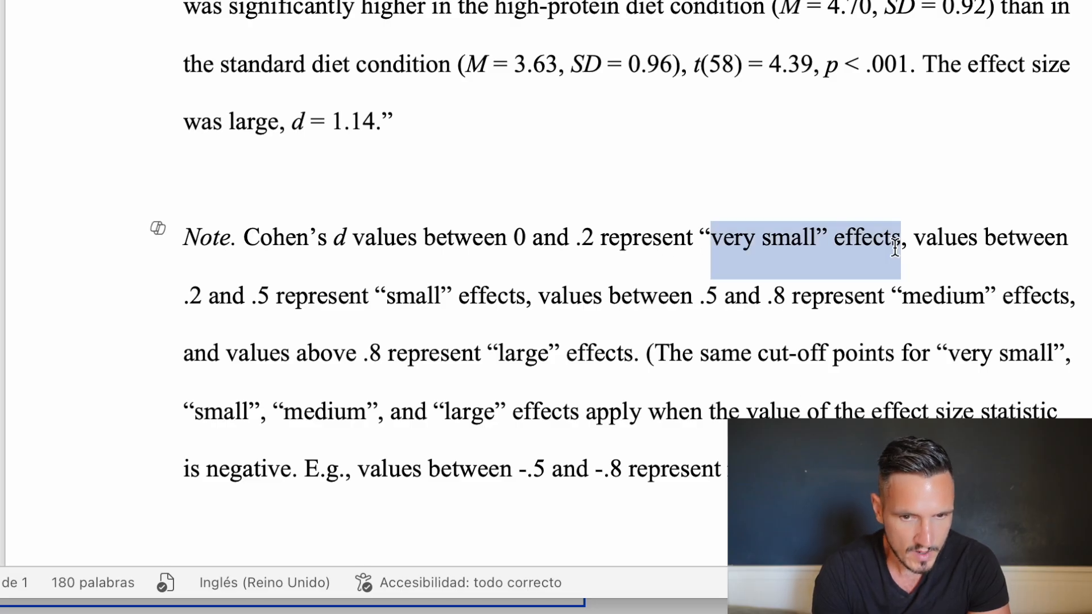